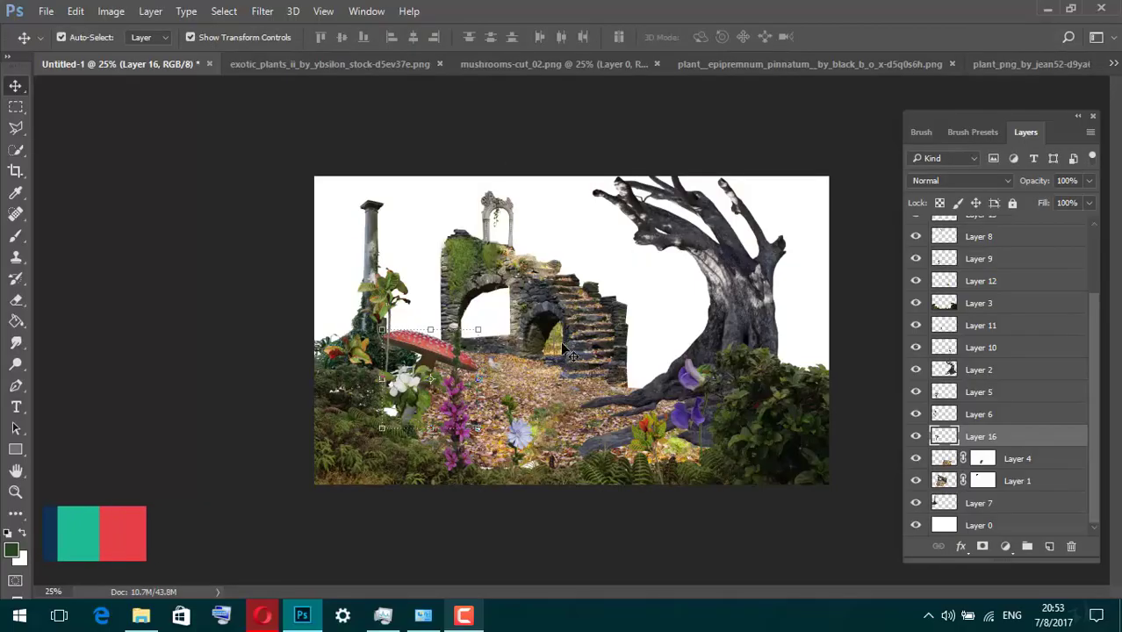
Bring the pale mushroom cluster into Untitled-1, shrunk and tilted at the dead tree's foot.
{"action": "left_click", "coordinate": [588, 63]}
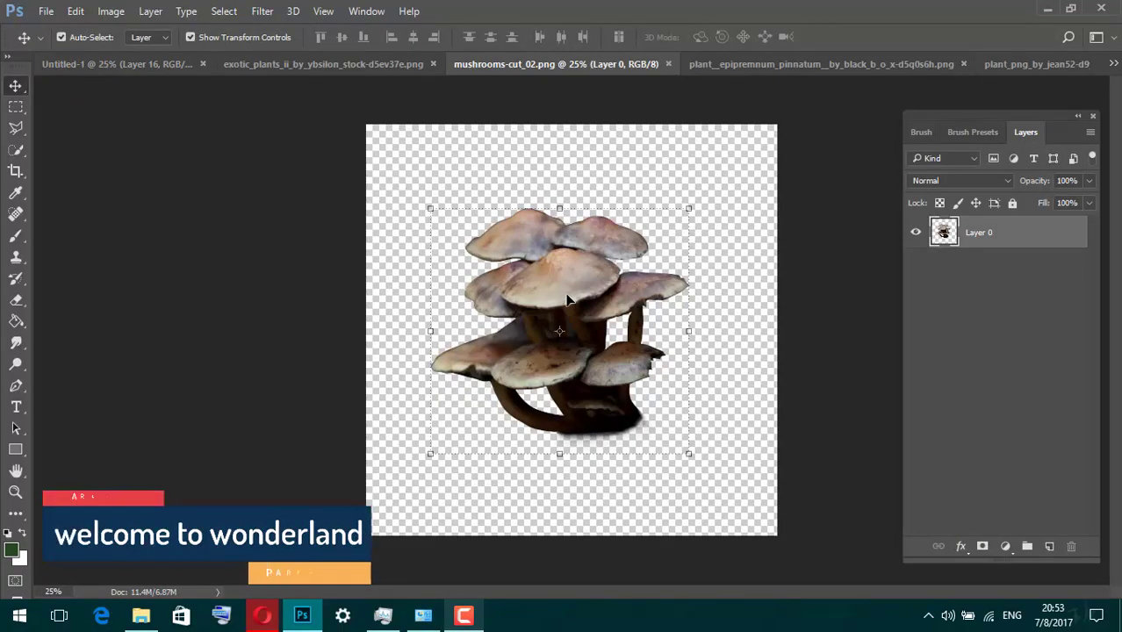
{"action": "mouse_move", "coordinate": [527, 316]}
{"action": "left_mouse_down"}
{"action": "mouse_move", "coordinate": [154, 77]}
{"action": "mouse_move", "coordinate": [637, 353]}
{"action": "left_mouse_up"}
{"action": "key", "text": "ctrl+t"}
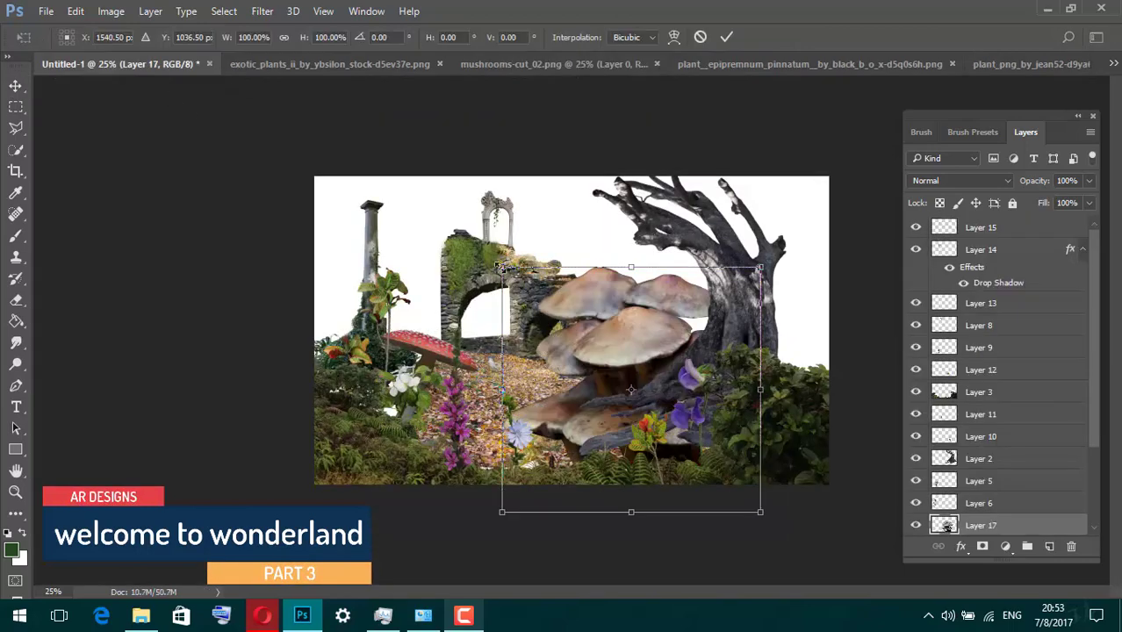
{"action": "mouse_move", "coordinate": [502, 266]}
{"action": "left_mouse_down"}
{"action": "mouse_move", "coordinate": [601, 367]}
{"action": "mouse_move", "coordinate": [623, 363]}
{"action": "mouse_move", "coordinate": [613, 339]}
{"action": "mouse_move", "coordinate": [662, 319]}
{"action": "left_mouse_up"}
{"action": "key", "text": "Return"}
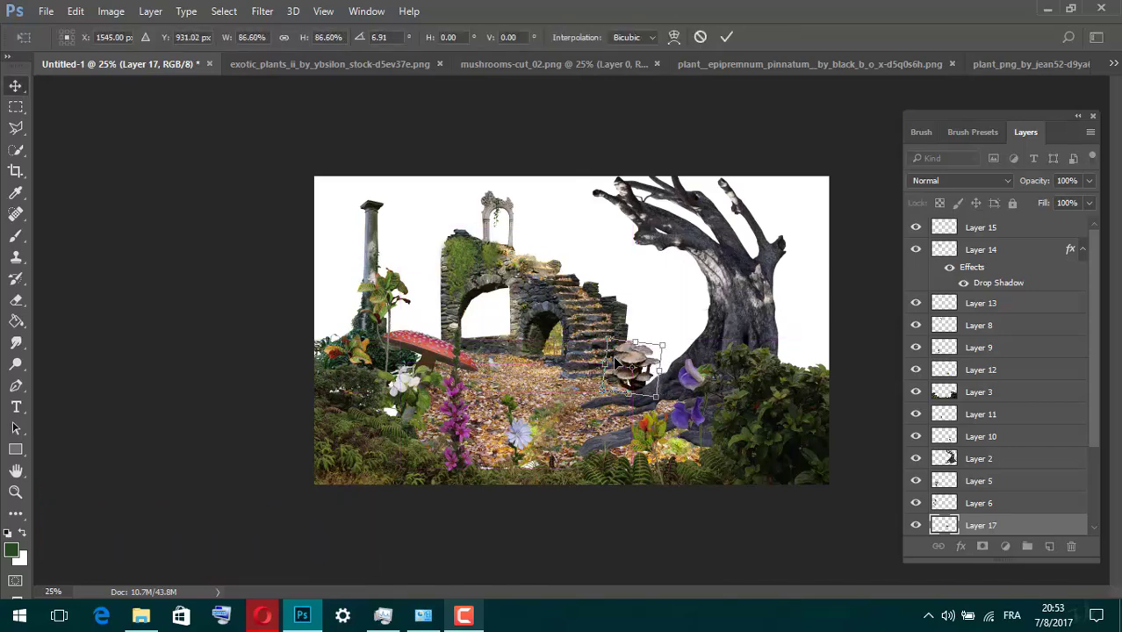
{"action": "key", "text": "Return"}
Drag in the variegated epipremnum plant and scale it to about 15% at the left edge.
{"action": "left_click", "coordinate": [790, 64]}
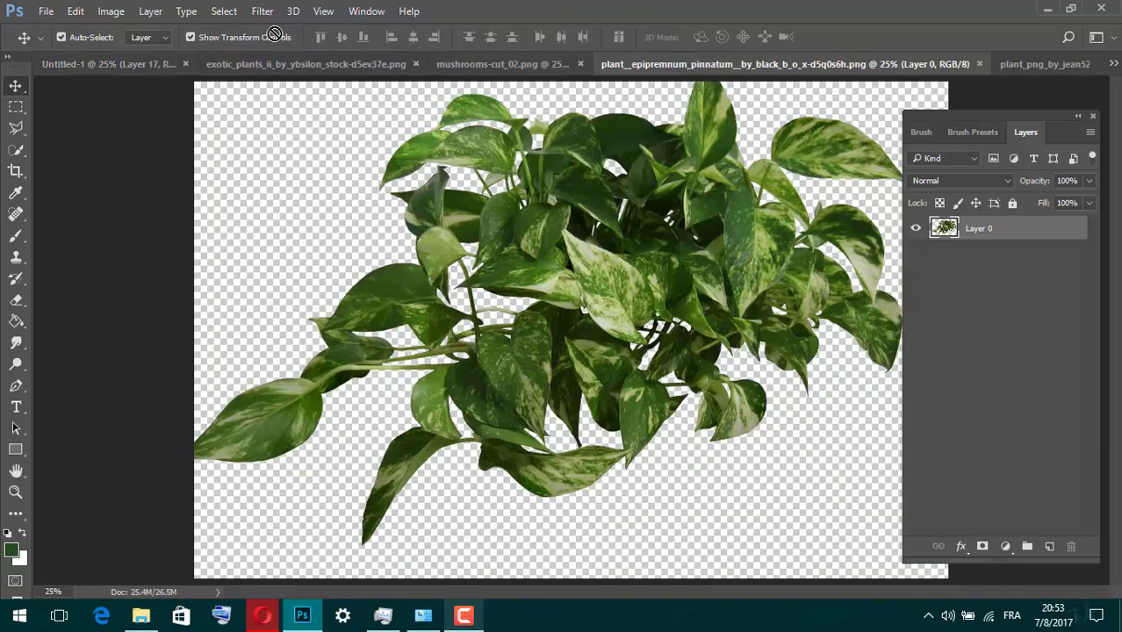
{"action": "left_click", "coordinate": [119, 64]}
{"action": "left_click_drag", "start_coordinate": [118, 64], "coordinate": [434, 321]}
{"action": "key", "text": "ctrl+t"}
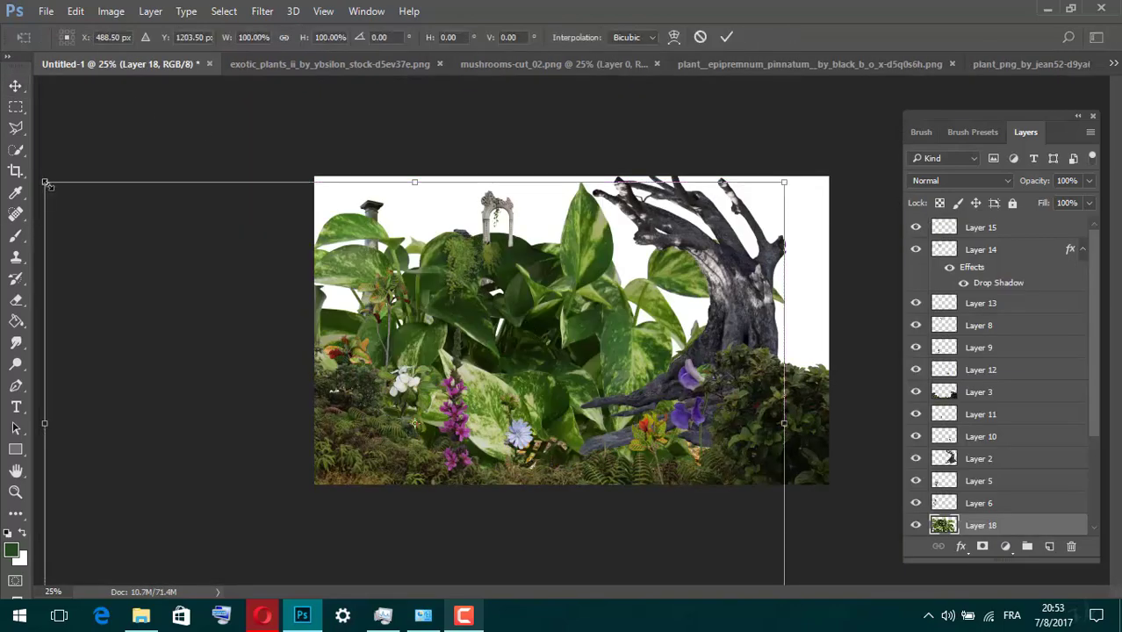
{"action": "key", "text": "ctrl+minus"}
{"action": "mouse_move", "coordinate": [219, 231]}
{"action": "left_mouse_down"}
{"action": "mouse_move", "coordinate": [401, 380]}
{"action": "mouse_move", "coordinate": [310, 310]}
{"action": "left_mouse_up"}
{"action": "key", "text": "ctrl+plus"}
{"action": "left_click_drag", "start_coordinate": [226, 267], "coordinate": [295, 322]}
{"action": "key", "text": "Return"}
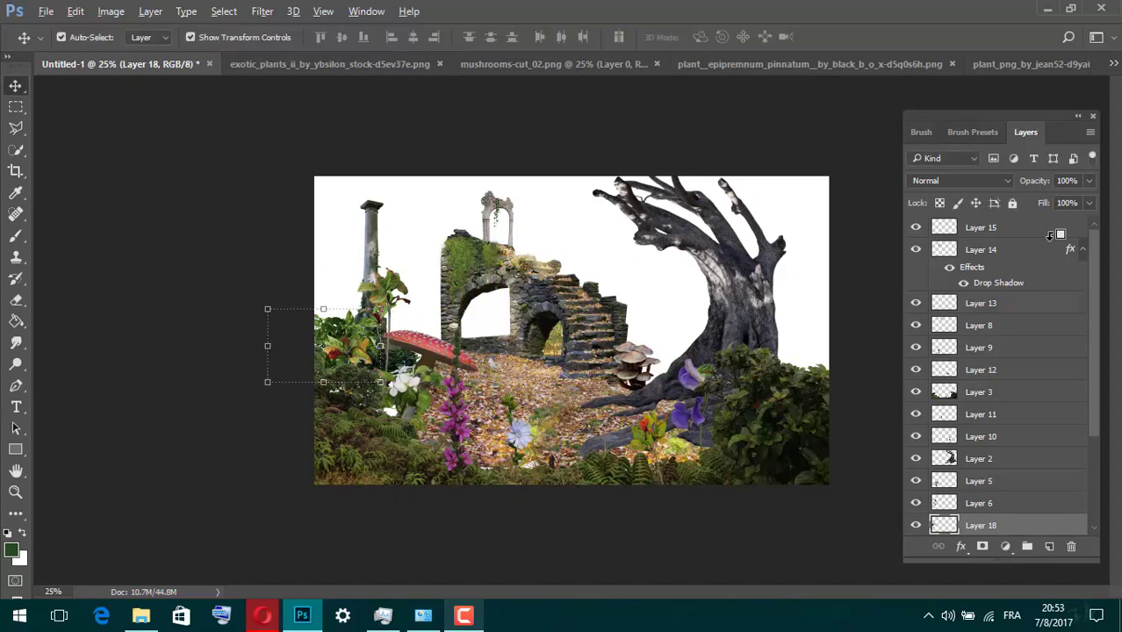
Add two plant copies, one beside the mushrooms and one enlarged about 145% at the tree's base.
{"action": "key", "text": "ctrl+j"}
{"action": "key", "text": "ctrl+t"}
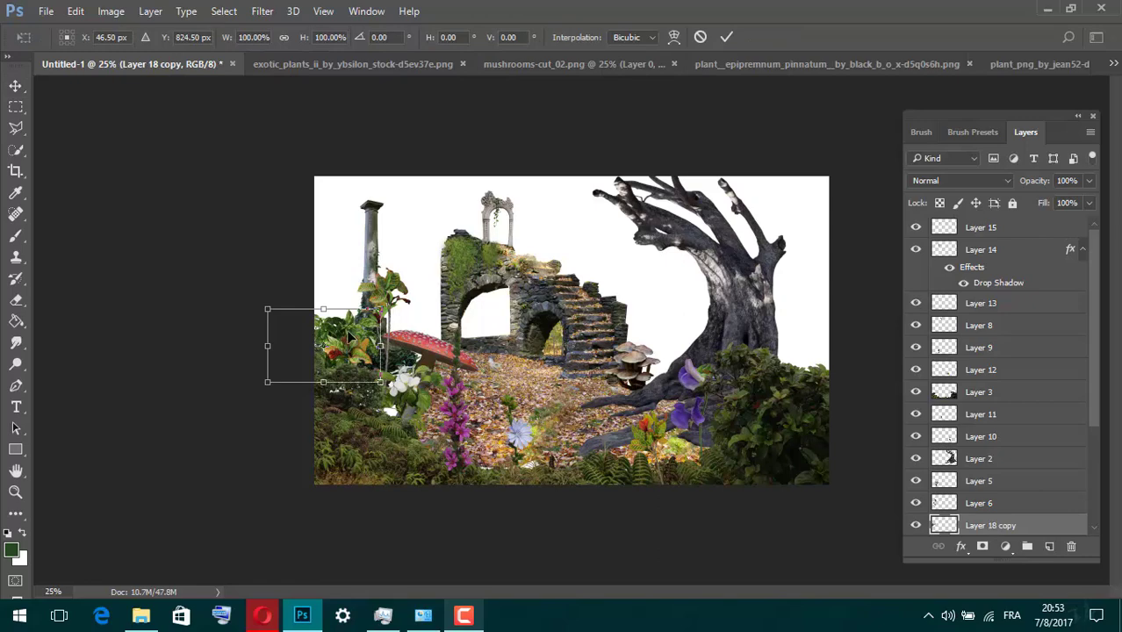
{"action": "left_click_drag", "start_coordinate": [348, 337], "coordinate": [686, 375]}
{"action": "key", "text": "Return"}
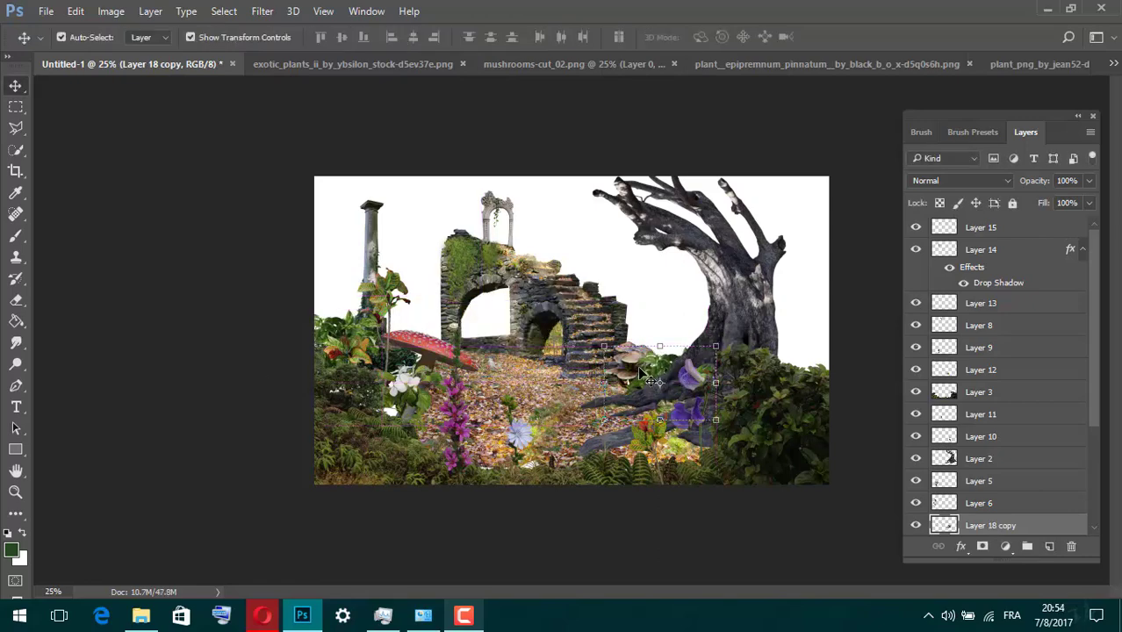
{"action": "key", "text": "ctrl+j"}
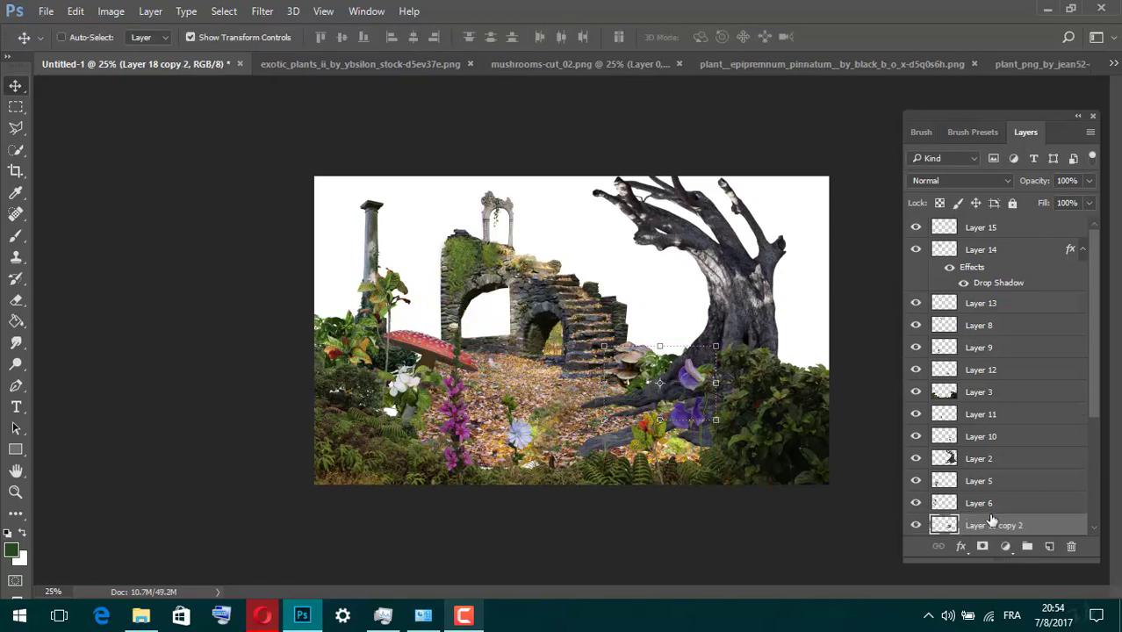
{"action": "key", "text": "ctrl+t"}
{"action": "mouse_move", "coordinate": [622, 375]}
{"action": "left_mouse_down"}
{"action": "mouse_move", "coordinate": [753, 349]}
{"action": "mouse_move", "coordinate": [707, 309]}
{"action": "left_mouse_up"}
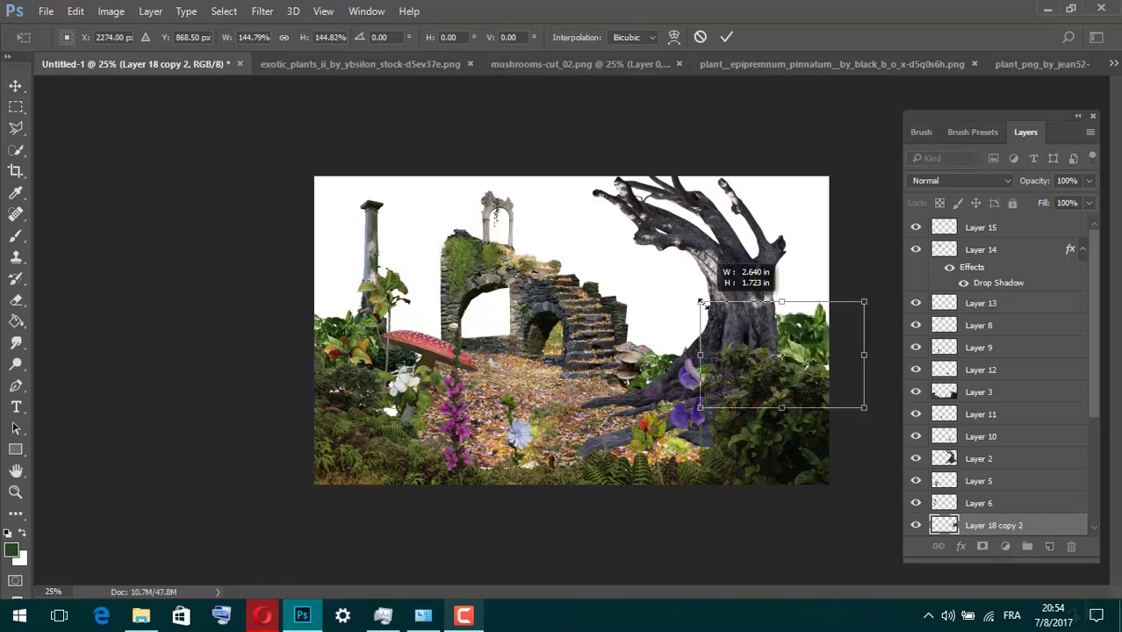
{"action": "left_click_drag", "start_coordinate": [815, 352], "coordinate": [821, 360]}
{"action": "key", "text": "Return"}
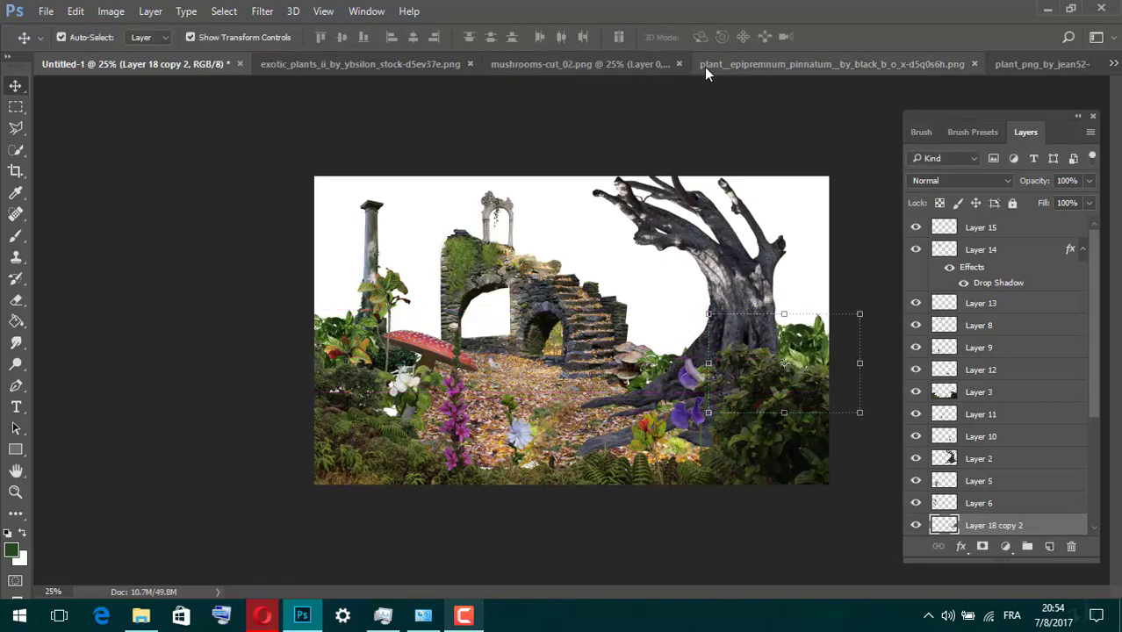
{"action": "left_click", "coordinate": [679, 63]}
{"action": "left_click", "coordinate": [655, 62]}
Marquee-select the broad-leafed plant in plant_png and drag it into the composition.
{"action": "left_click", "coordinate": [861, 63]}
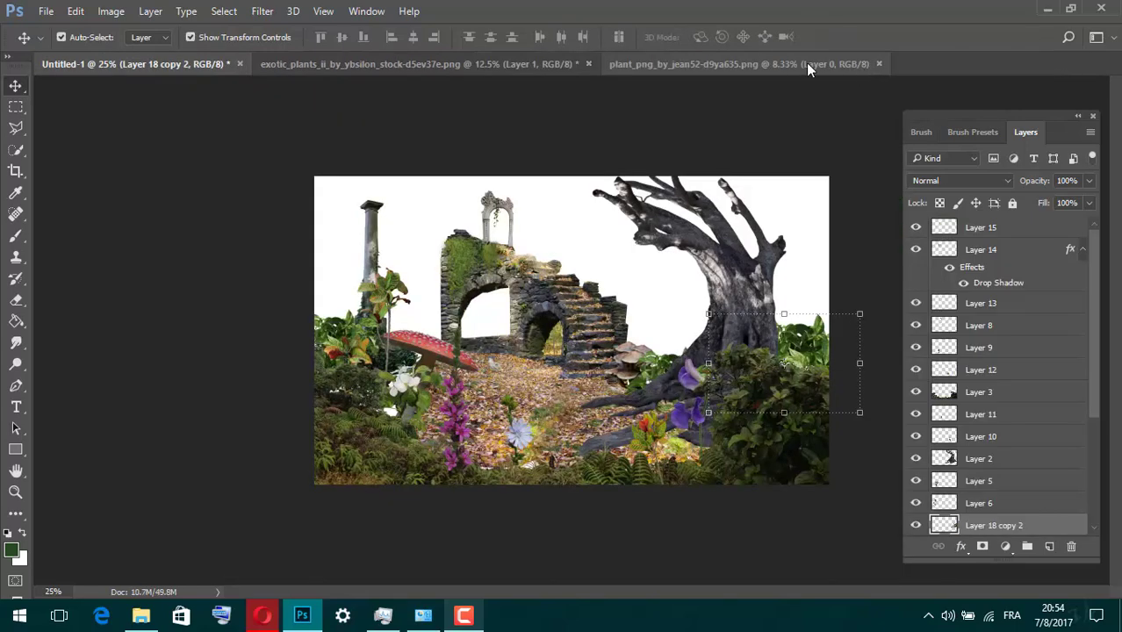
{"action": "left_click", "coordinate": [806, 63]}
{"action": "key", "text": "m"}
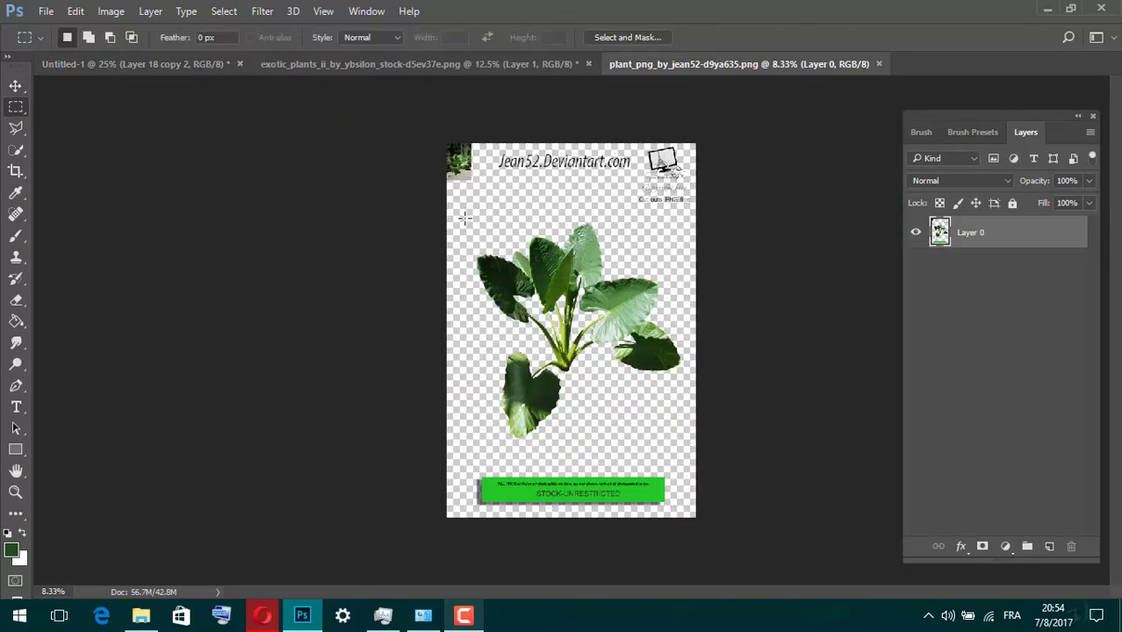
{"action": "left_click_drag", "start_coordinate": [464, 218], "coordinate": [694, 445]}
{"action": "key", "text": "v"}
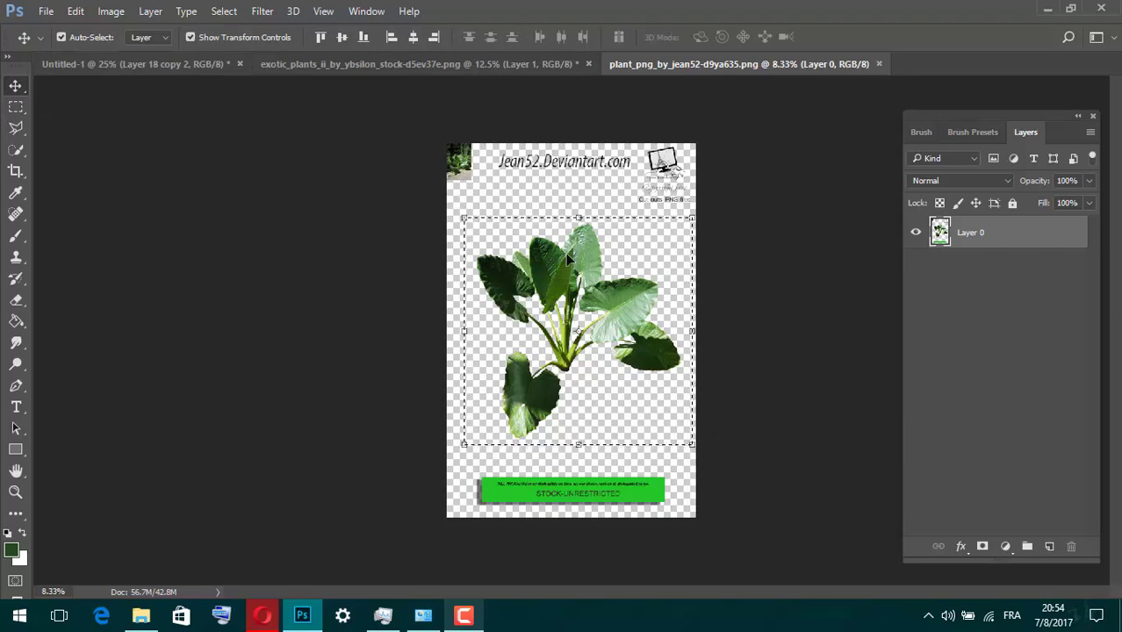
{"action": "left_click_drag", "start_coordinate": [566, 253], "coordinate": [785, 369]}
Shrink the plant to the bottom centre and move Layer 19 to the top of the stack.
{"action": "key", "text": "ctrl+t"}
{"action": "left_click_drag", "start_coordinate": [474, 254], "coordinate": [628, 416]}
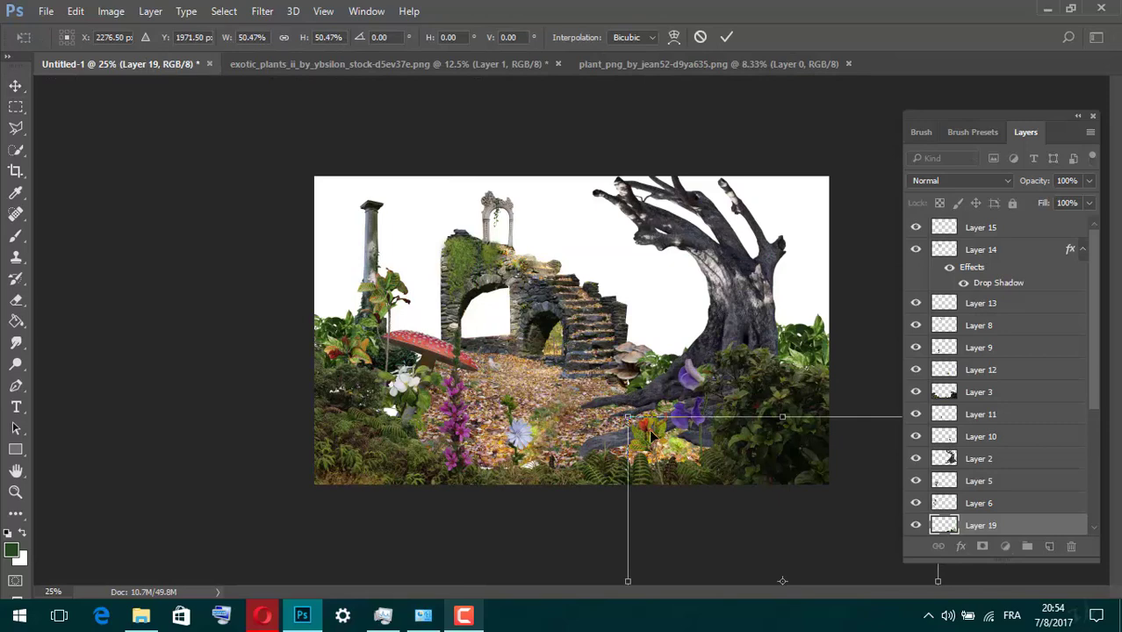
{"action": "key", "text": "ctrl+z"}
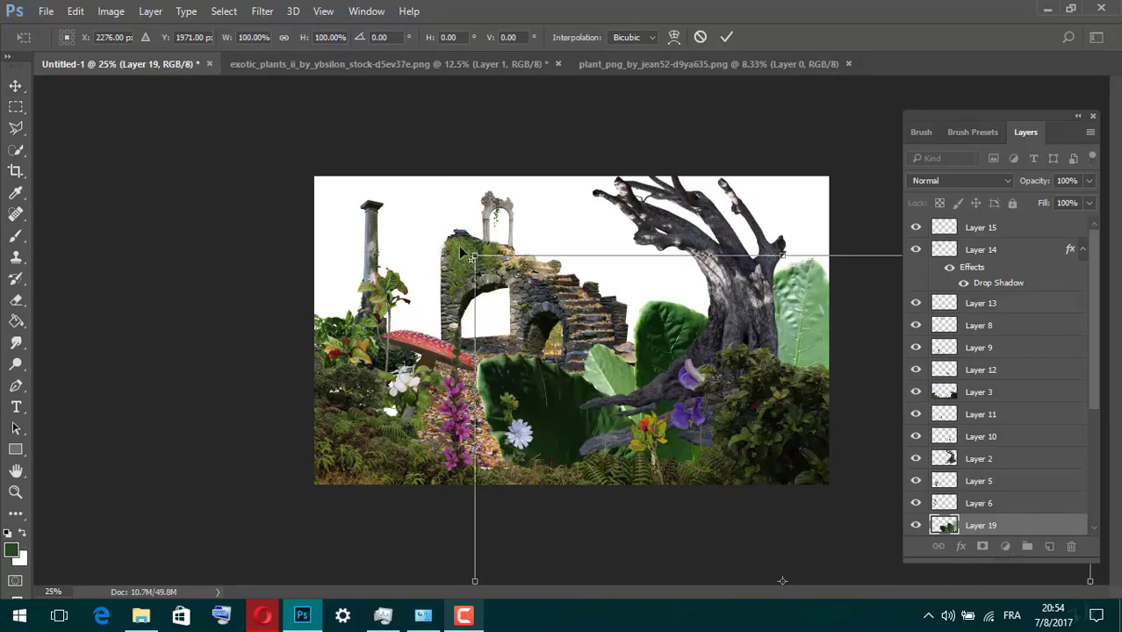
{"action": "left_click_drag", "start_coordinate": [474, 257], "coordinate": [694, 481]}
{"action": "mouse_move", "coordinate": [738, 526]}
{"action": "left_mouse_down"}
{"action": "mouse_move", "coordinate": [467, 260]}
{"action": "mouse_move", "coordinate": [547, 357]}
{"action": "left_mouse_up"}
{"action": "left_click_drag", "start_coordinate": [579, 391], "coordinate": [556, 420]}
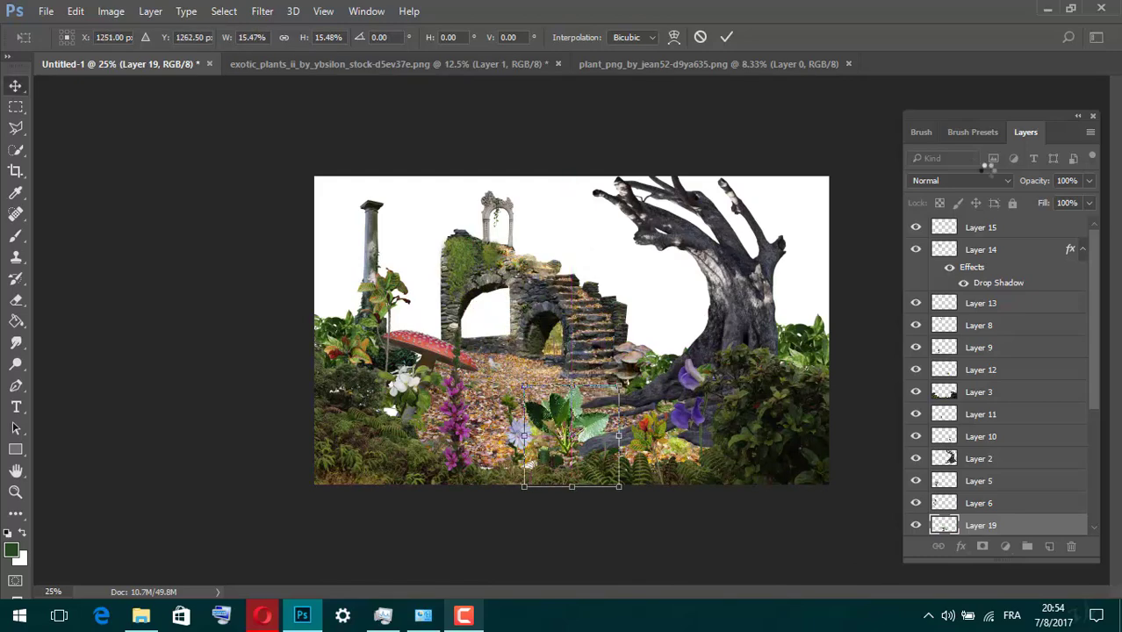
{"action": "key", "text": "Return"}
{"action": "left_click_drag", "start_coordinate": [1008, 496], "coordinate": [1016, 488]}
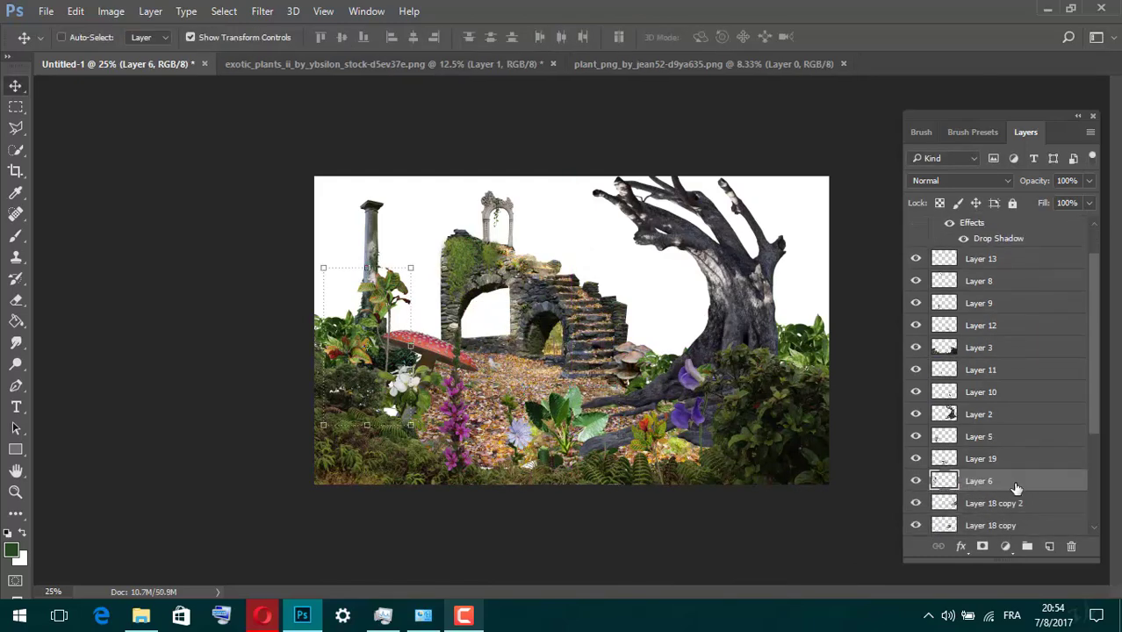
{"action": "key", "text": "ctrl+z"}
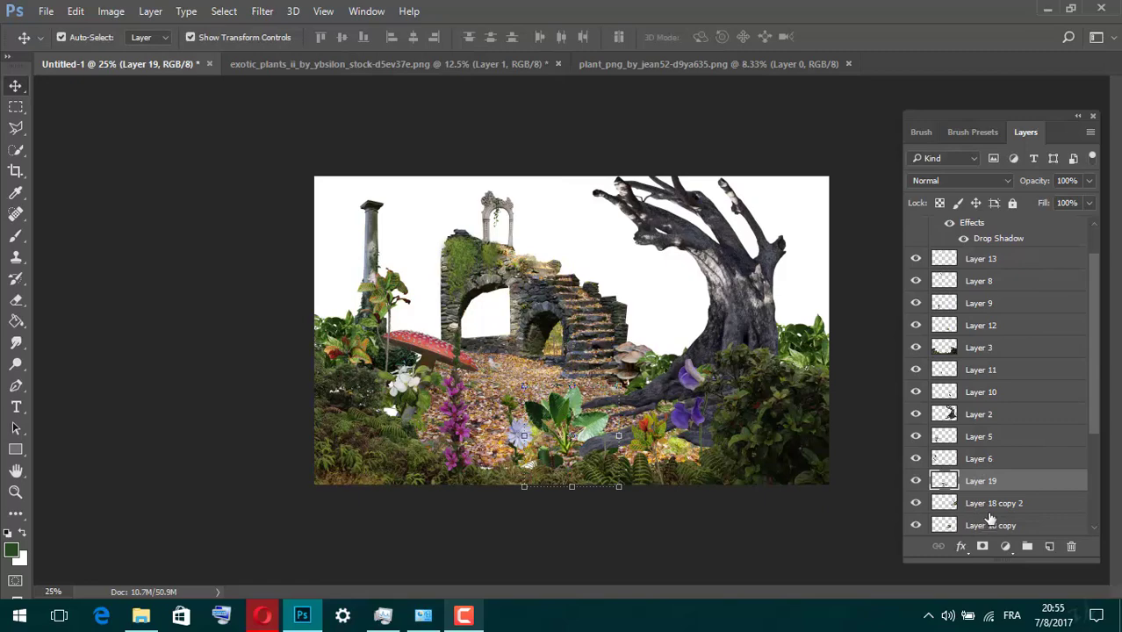
{"action": "left_click_drag", "start_coordinate": [1007, 484], "coordinate": [1019, 230]}
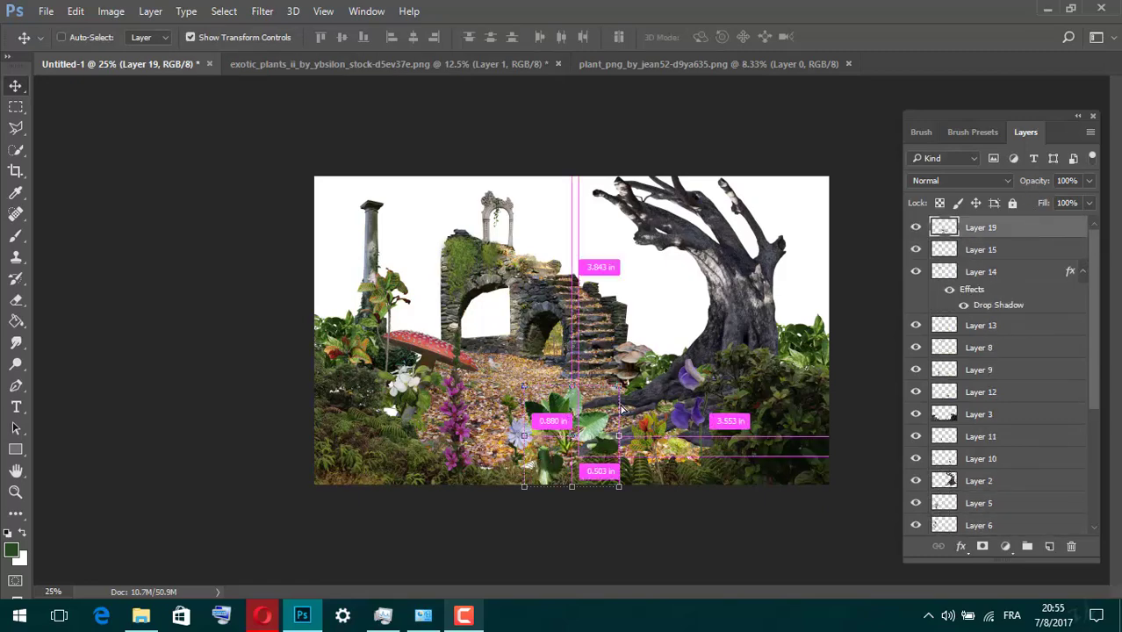
Fine-tune the plant's scale to about 80% and close its source image.
{"action": "key", "text": "ctrl+plus"}
{"action": "key", "text": "ctrl+t"}
{"action": "mouse_move", "coordinate": [504, 405]}
{"action": "left_mouse_down"}
{"action": "mouse_move", "coordinate": [543, 462]}
{"action": "mouse_move", "coordinate": [552, 452]}
{"action": "left_mouse_up"}
{"action": "key", "text": "ctrl+plus"}
{"action": "scroll", "coordinate": [562, 351], "scroll_direction": "down", "scroll_amount": 3}
{"action": "scroll", "coordinate": [541, 452], "scroll_direction": "down", "scroll_amount": 1}
{"action": "key", "text": "ctrl+minus"}
{"action": "key", "text": "ctrl+minus"}
{"action": "key", "text": "ctrl+minus"}
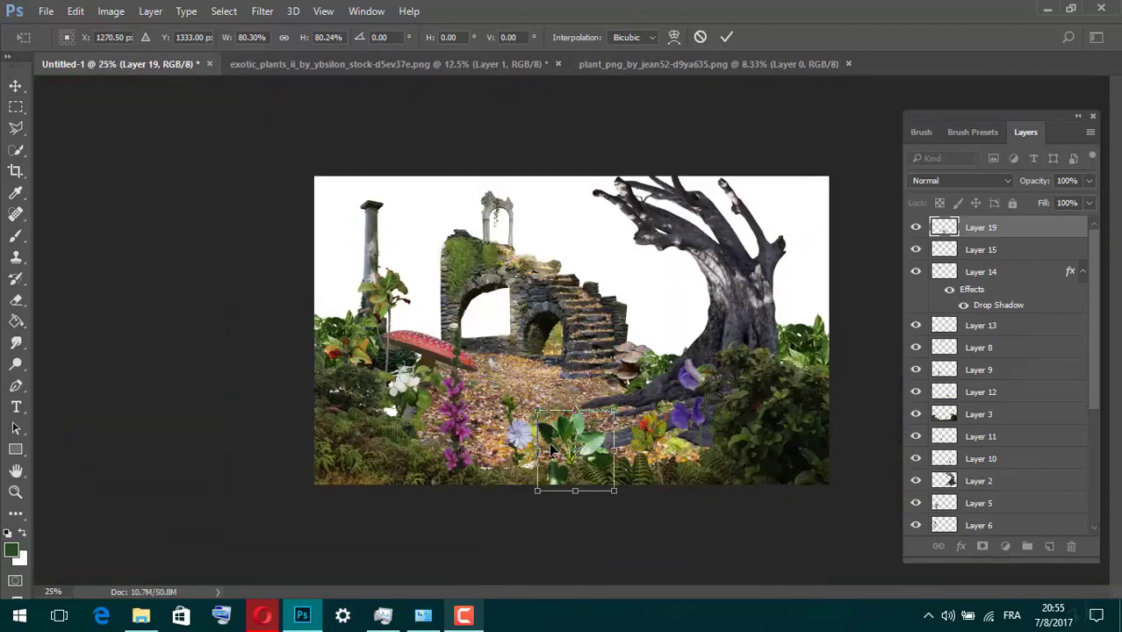
{"action": "key", "text": "Return"}
{"action": "key", "text": "ctrl+plus"}
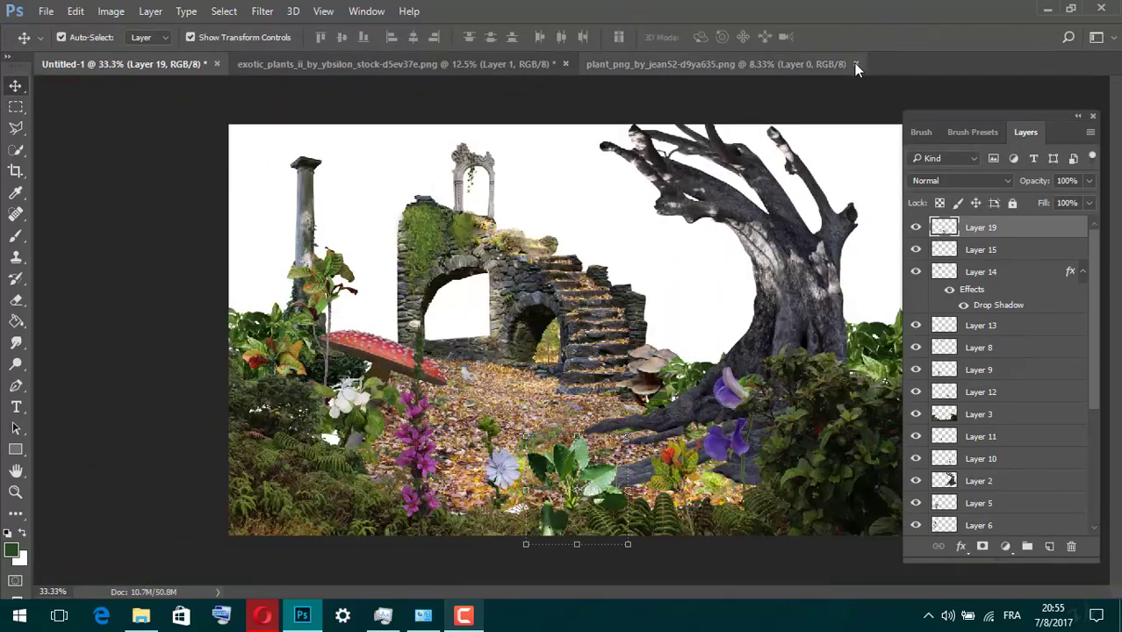
{"action": "left_click", "coordinate": [855, 64]}
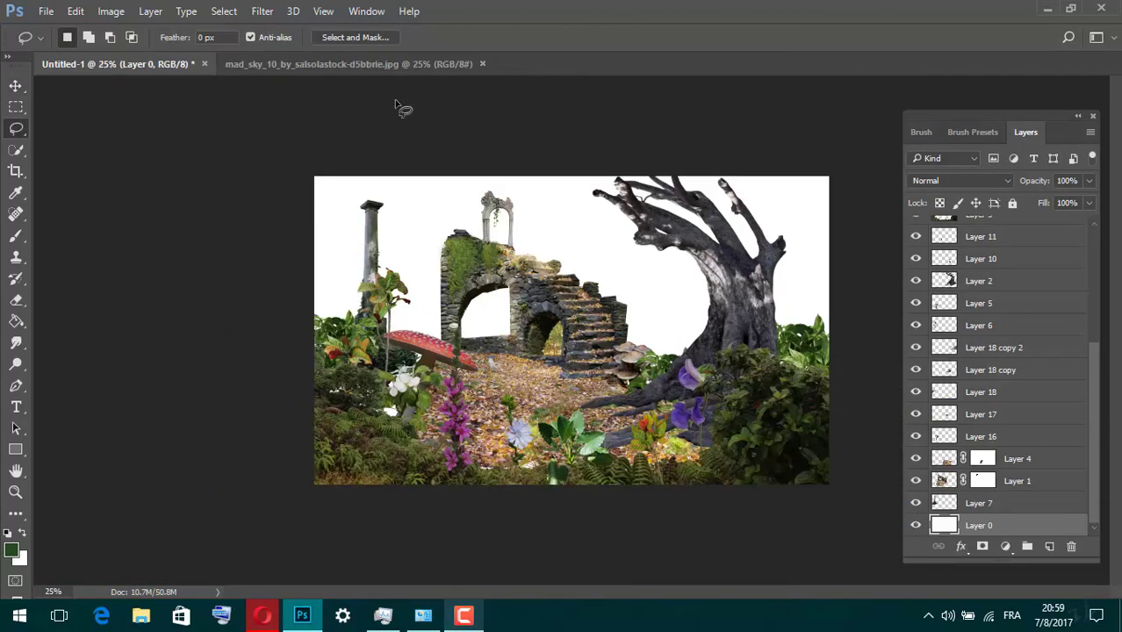
Add the mad_sky image as Layer 20 and distort its four corners into the scene's perspective.
{"action": "left_click", "coordinate": [351, 64]}
{"action": "left_click", "coordinate": [15, 85]}
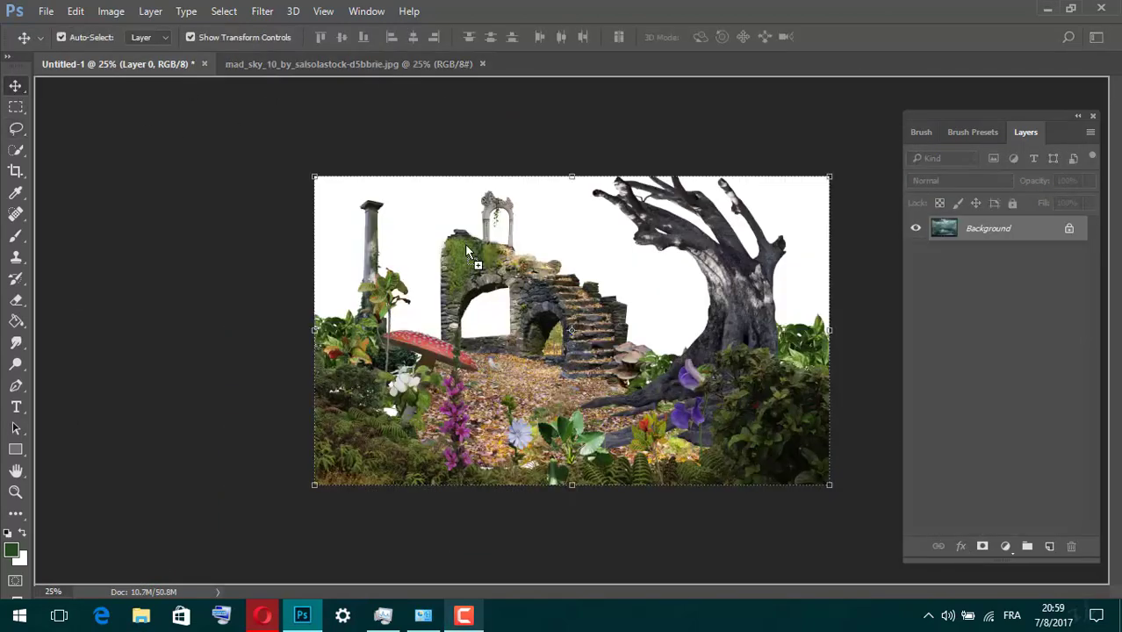
{"action": "left_click_drag", "start_coordinate": [184, 73], "coordinate": [466, 251]}
{"action": "key", "text": "ctrl+t"}
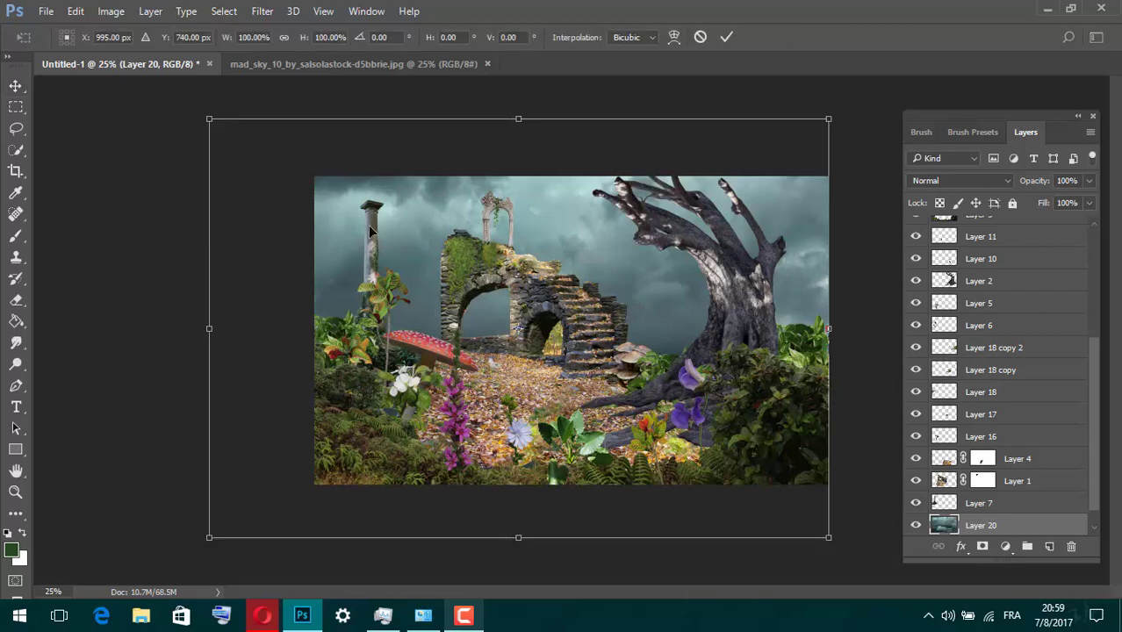
{"action": "left_click_drag", "start_coordinate": [376, 225], "coordinate": [416, 206]}
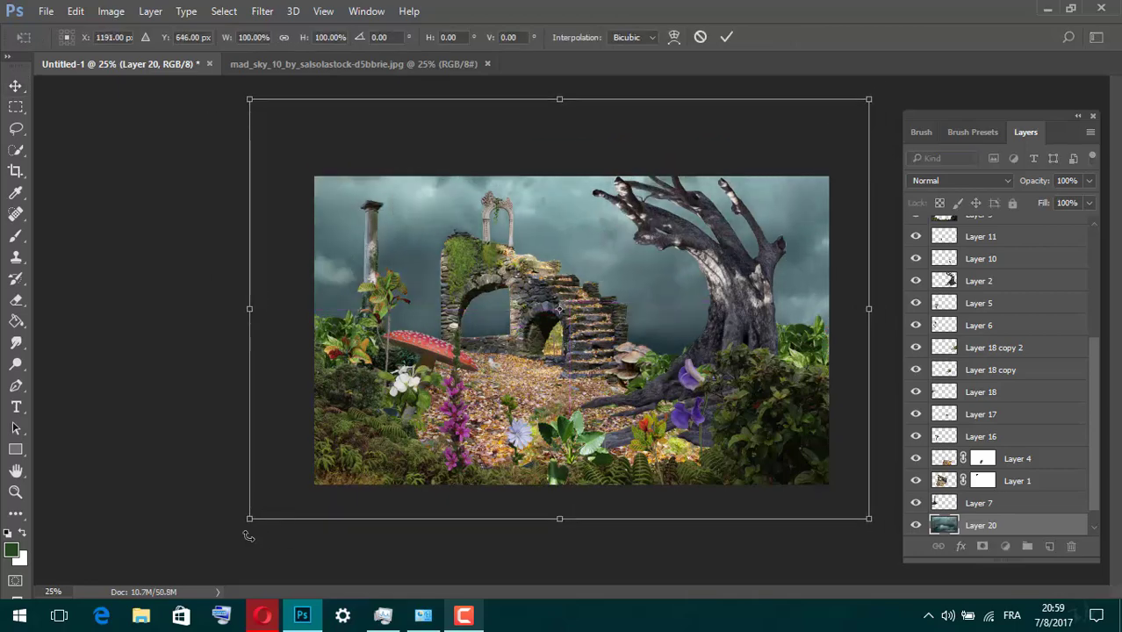
{"action": "left_click_drag", "start_coordinate": [250, 519], "coordinate": [320, 387]}
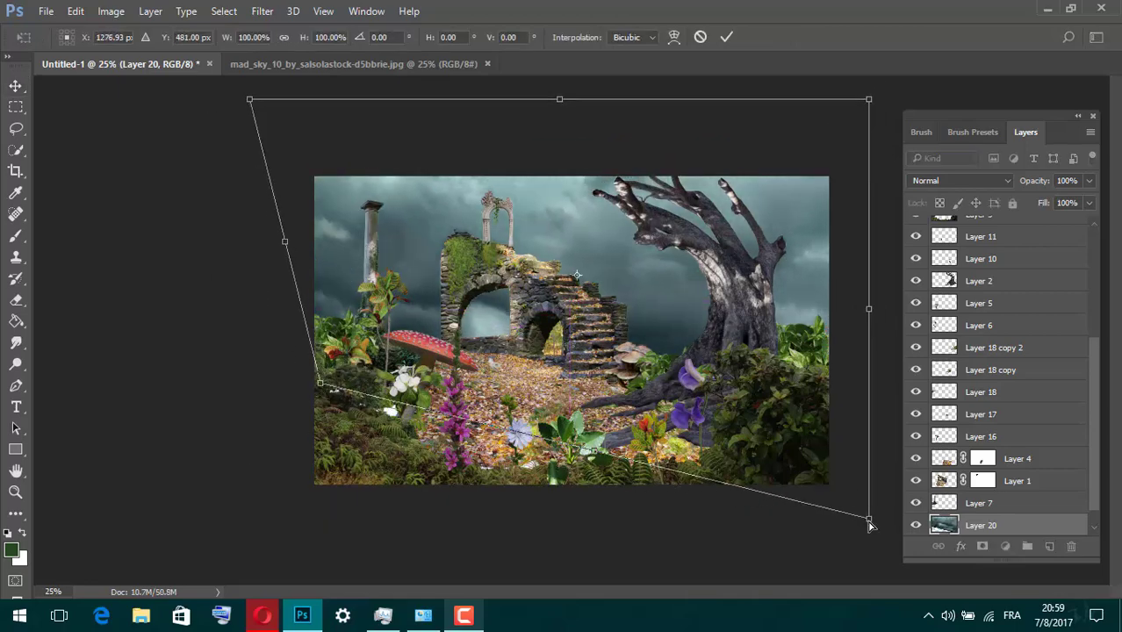
{"action": "mouse_move", "coordinate": [869, 522]}
{"action": "left_mouse_down"}
{"action": "mouse_move", "coordinate": [826, 396]}
{"action": "mouse_move", "coordinate": [839, 411]}
{"action": "left_mouse_up"}
{"action": "left_click_drag", "start_coordinate": [870, 101], "coordinate": [858, 159]}
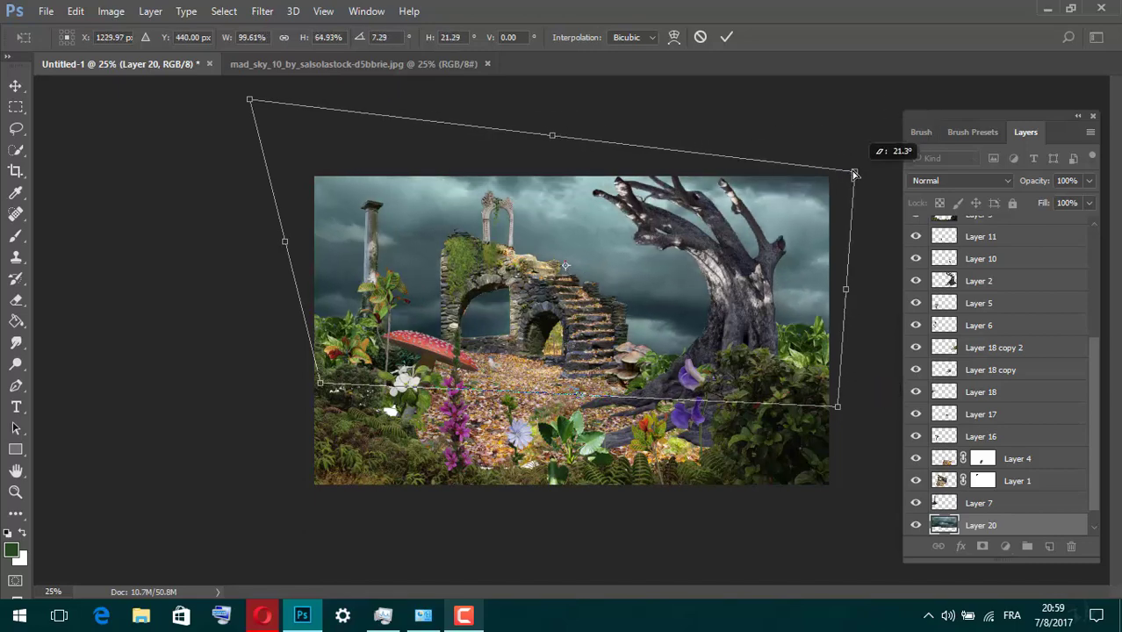
{"action": "left_click_drag", "start_coordinate": [838, 407], "coordinate": [825, 409]}
{"action": "mouse_move", "coordinate": [250, 100]}
{"action": "left_mouse_down"}
{"action": "mouse_move", "coordinate": [268, 167]}
{"action": "mouse_move", "coordinate": [253, 164]}
{"action": "left_mouse_up"}
{"action": "key", "text": "Return"}
Darken the dead tree (Layer 2) with a Brightness/Contrast adjustment at -25.
{"action": "left_click", "coordinate": [980, 281]}
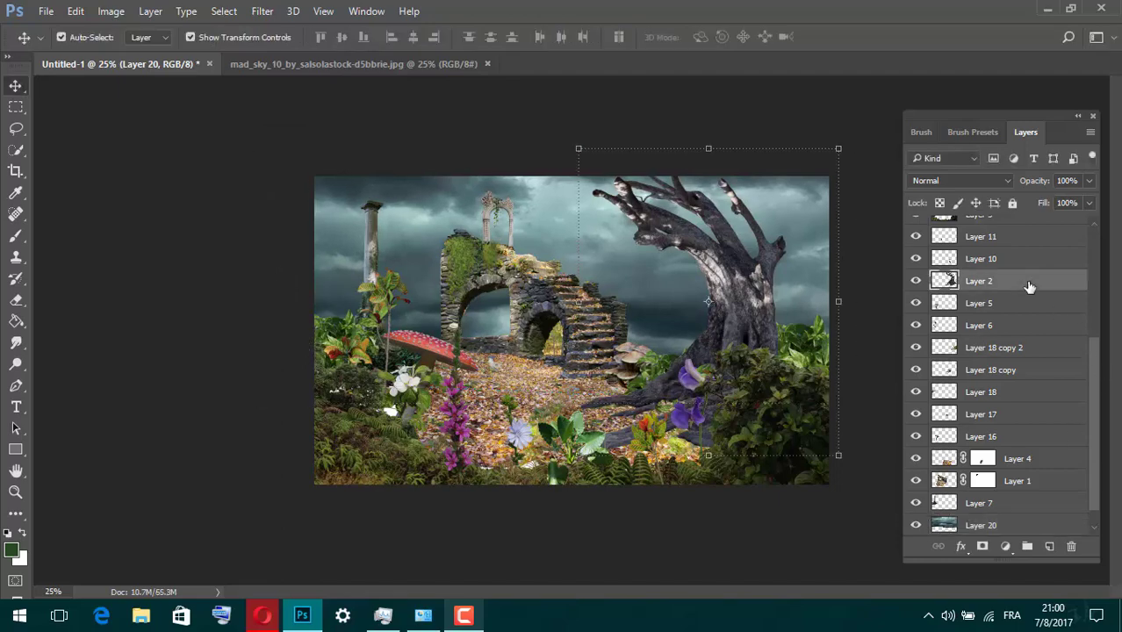
{"action": "left_click", "coordinate": [1006, 546]}
{"action": "left_click", "coordinate": [1014, 255]}
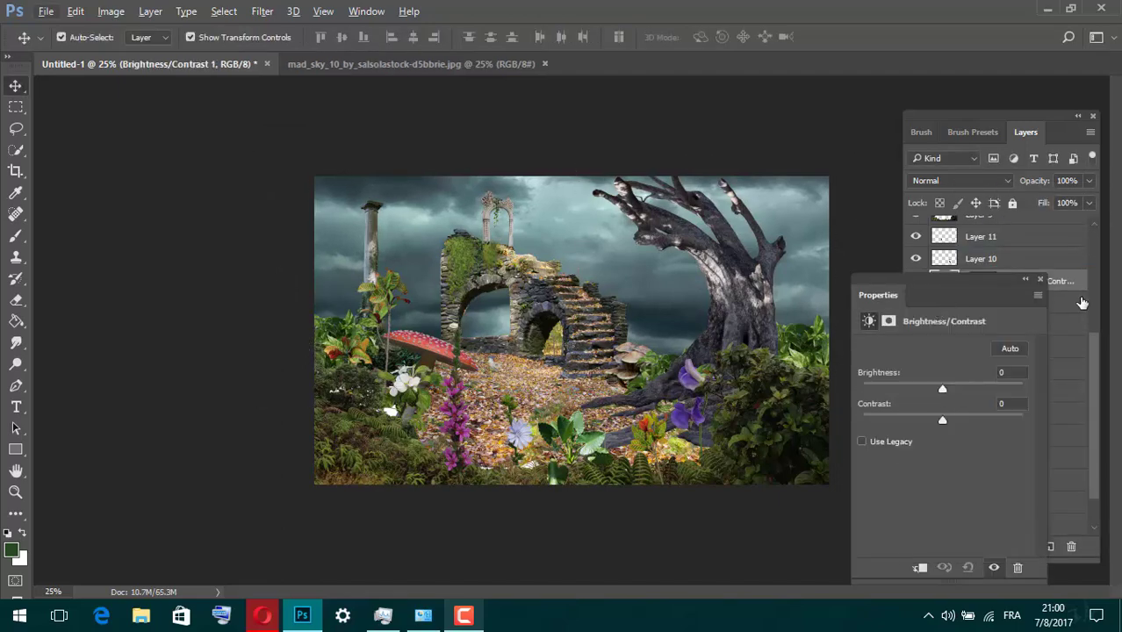
{"action": "mouse_move", "coordinate": [942, 384]}
{"action": "left_mouse_down"}
{"action": "mouse_move", "coordinate": [910, 389]}
{"action": "mouse_move", "coordinate": [928, 389]}
{"action": "left_mouse_up"}
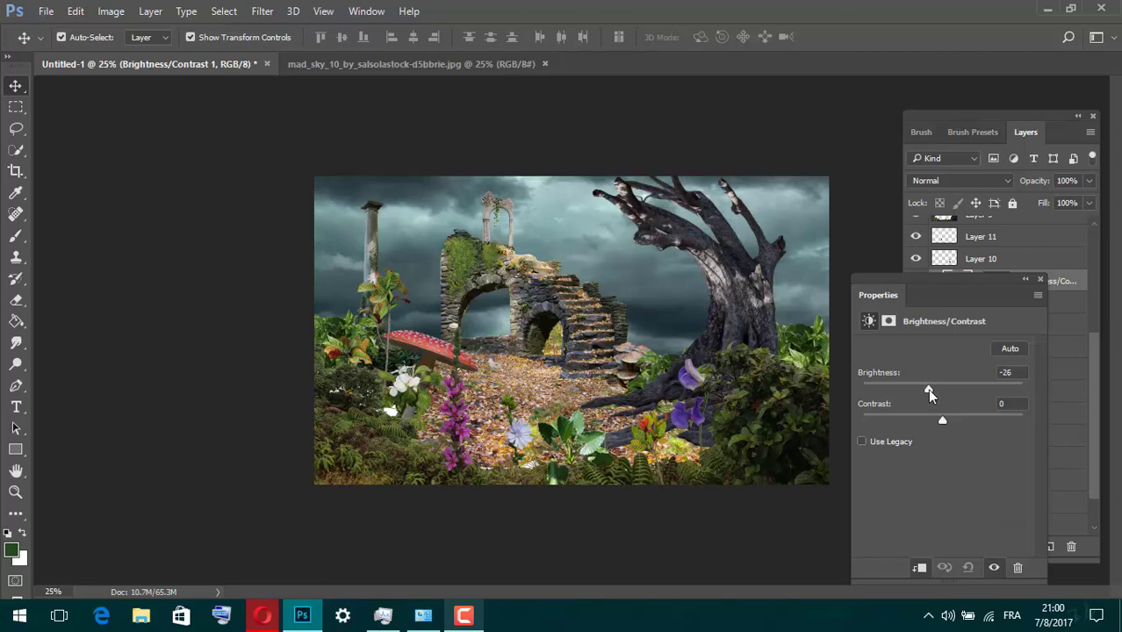
{"action": "left_click", "coordinate": [1040, 281]}
Merge Layers 1 and 4, clip a copy of the adjustment to Layer 4, and add empty Layer 21.
{"action": "left_click", "coordinate": [946, 508]}
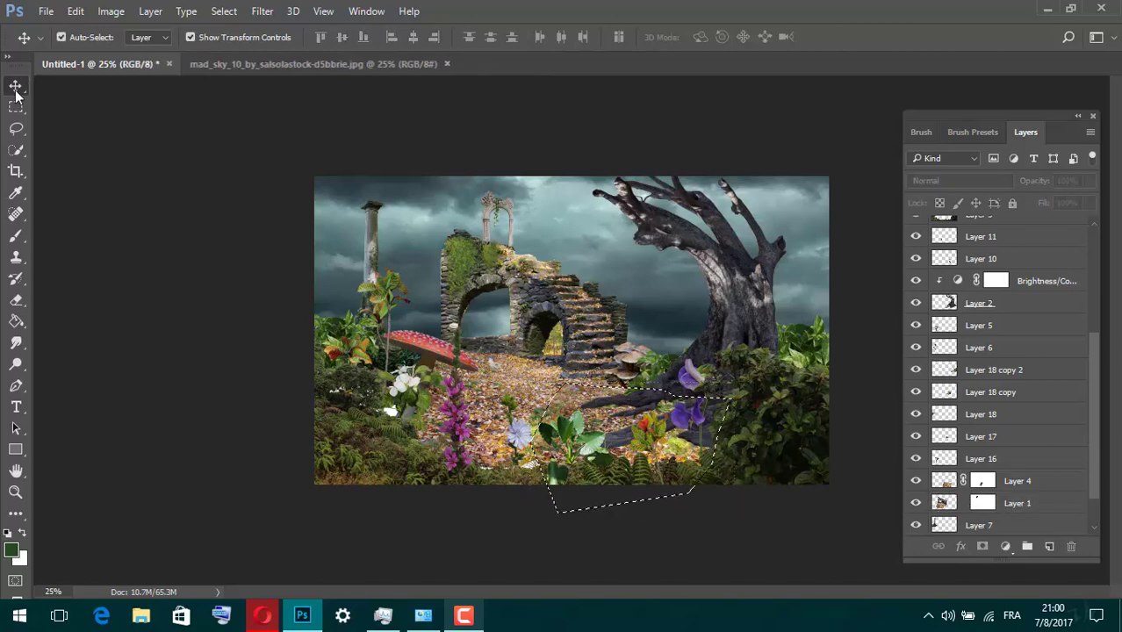
{"action": "key", "text": "l"}
{"action": "left_click", "coordinate": [1055, 486], "text": "ctrl"}
{"action": "key", "text": "ctrl+e"}
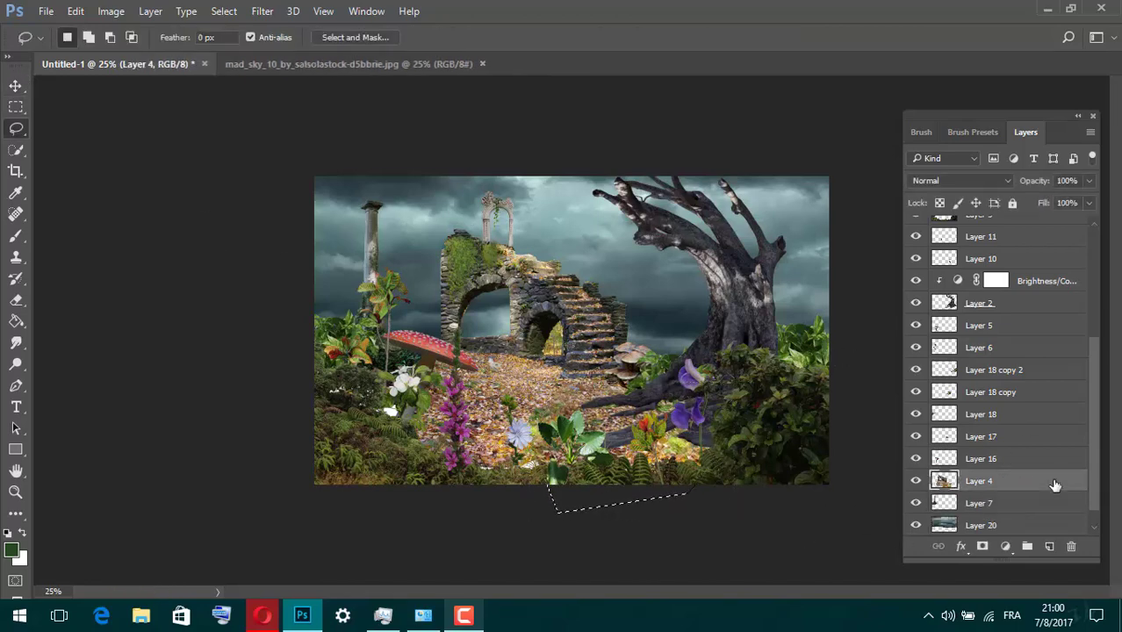
{"action": "left_click_drag", "start_coordinate": [996, 280], "coordinate": [949, 482], "text": "alt"}
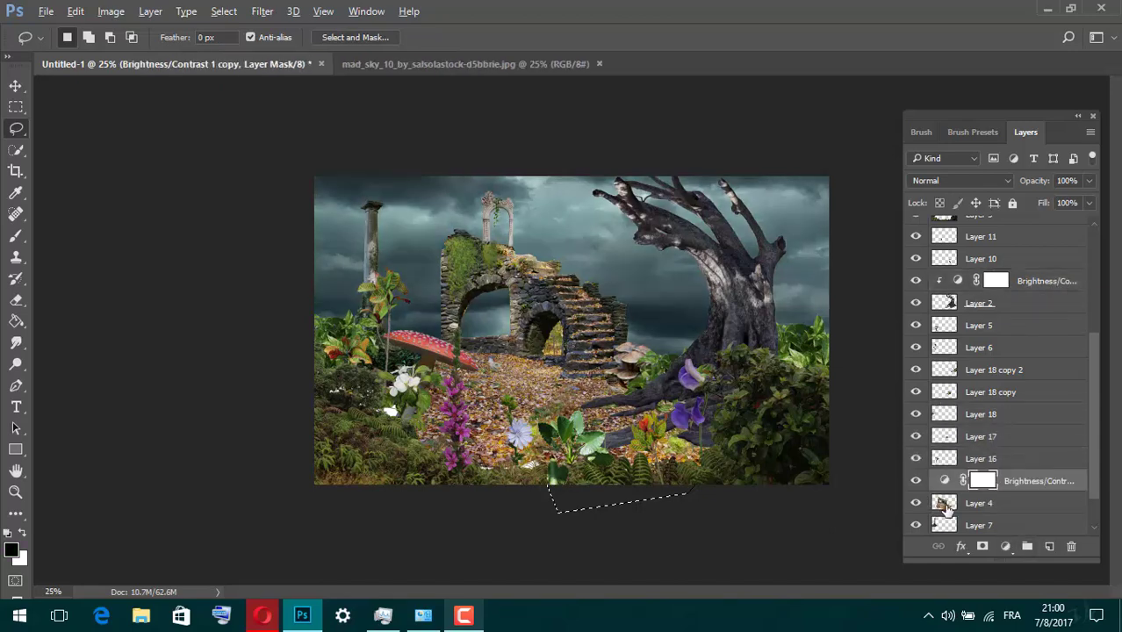
{"action": "left_click", "coordinate": [916, 481]}
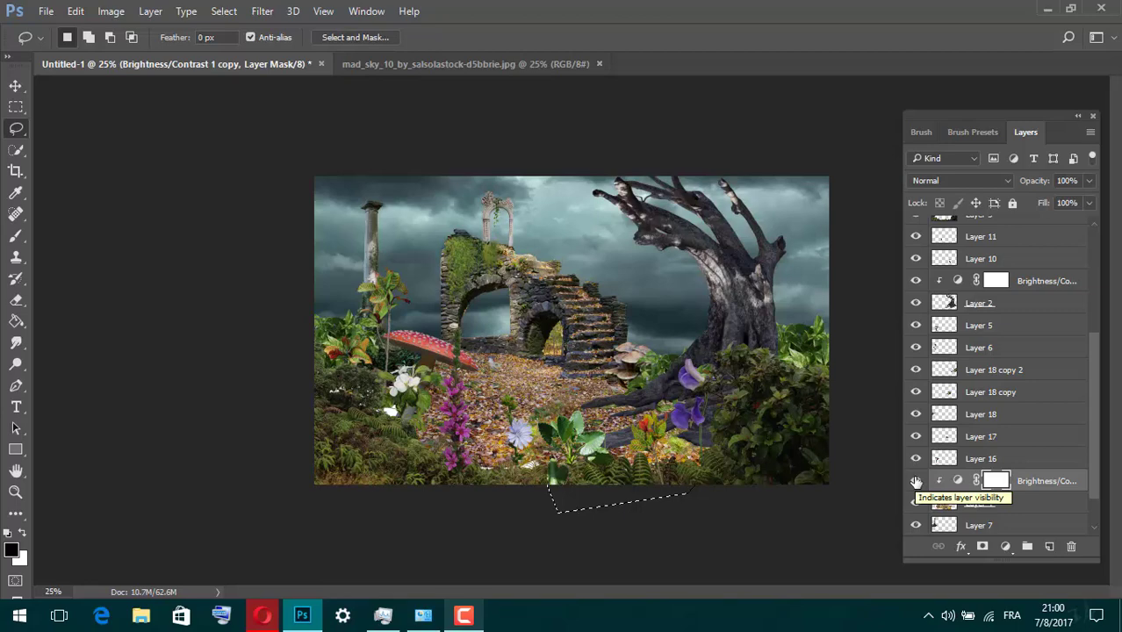
{"action": "left_click", "coordinate": [991, 307]}
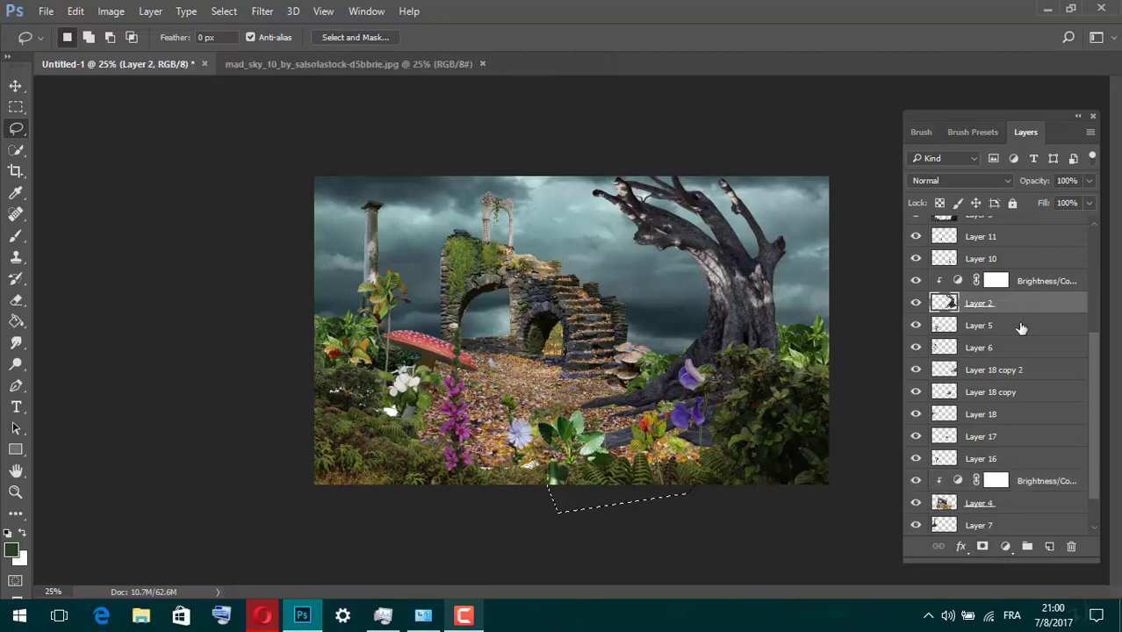
{"action": "left_click", "coordinate": [1045, 281]}
{"action": "key", "text": "ctrl+shift+alt+n"}
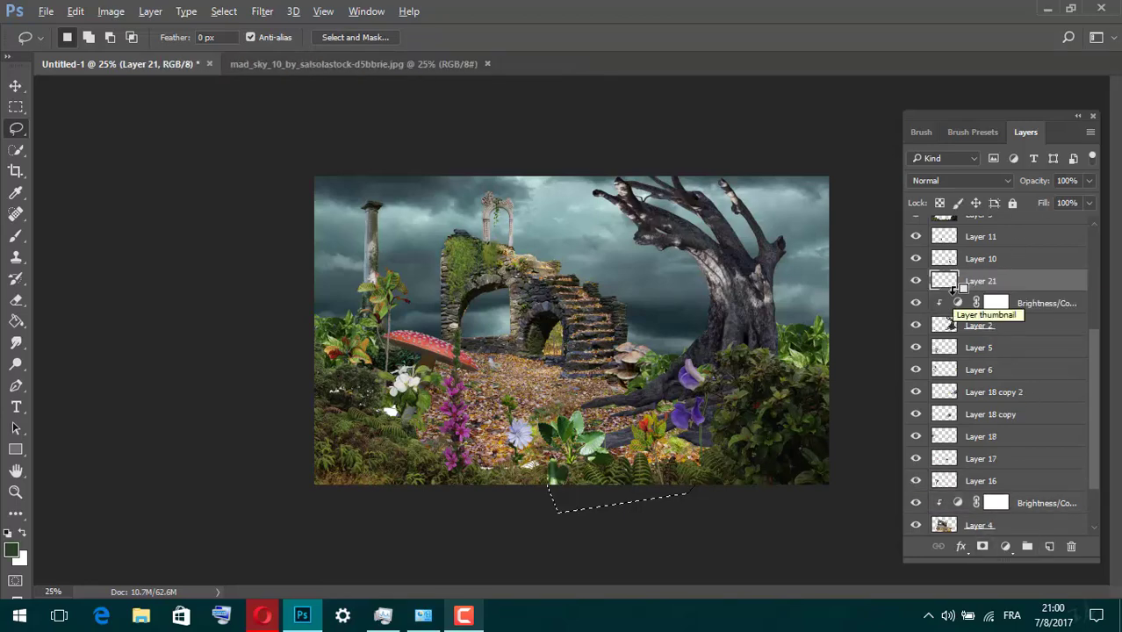
Brush soft grey-blue highlights across the tree's branches and trunk with a soft round brush at 11% opacity.
{"action": "left_click", "coordinate": [19, 238]}
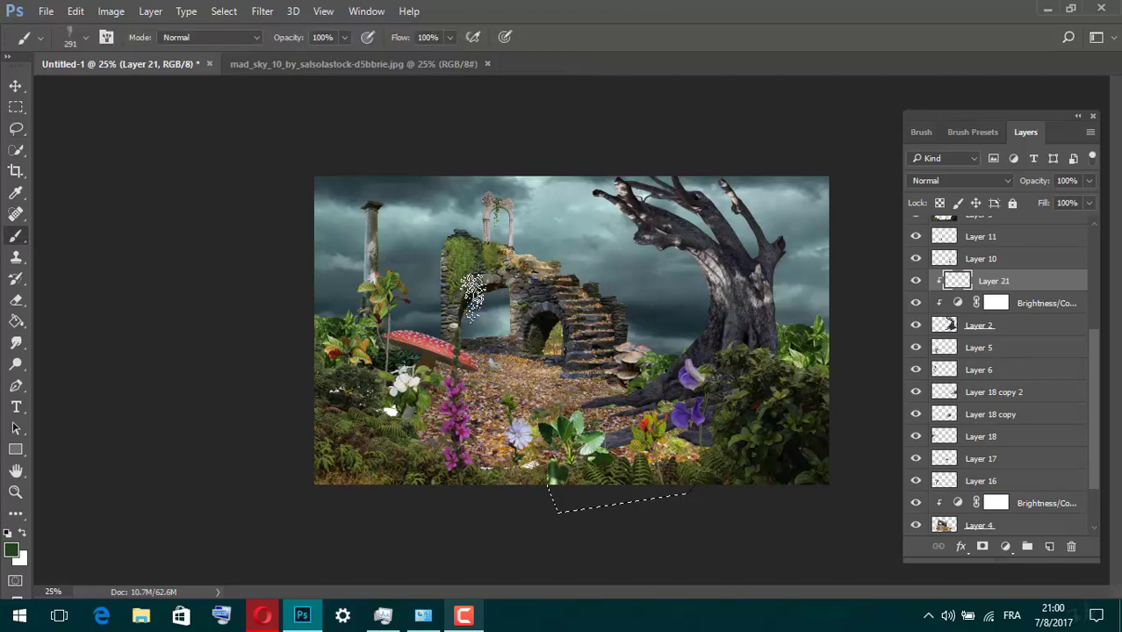
{"action": "right_click", "coordinate": [607, 267]}
{"action": "left_click", "coordinate": [740, 387]}
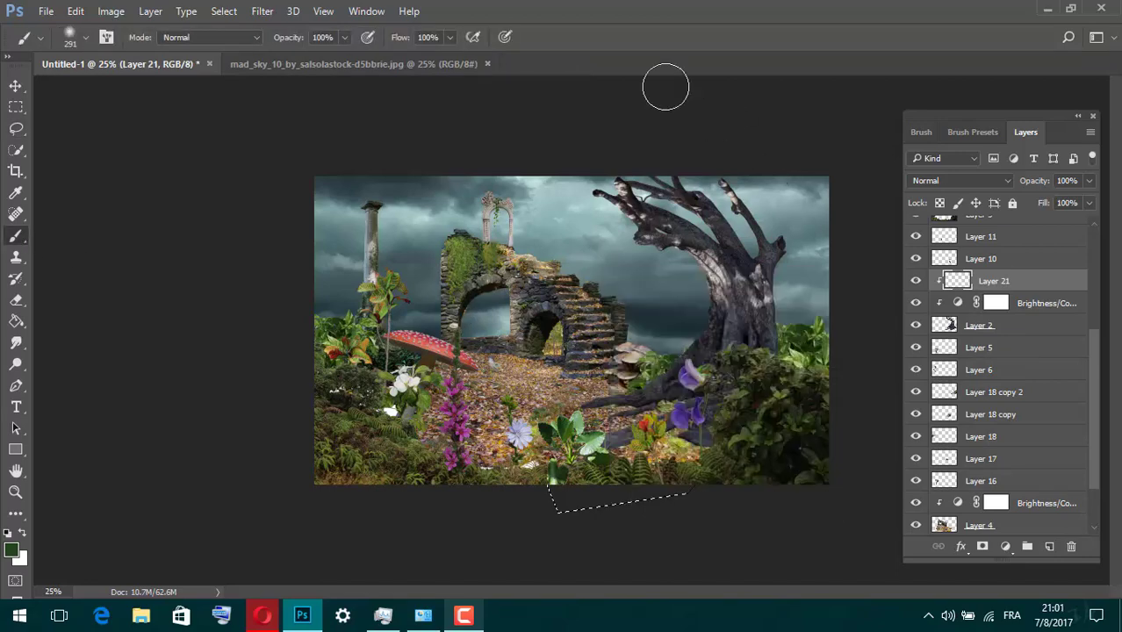
{"action": "type", "text": "100"}
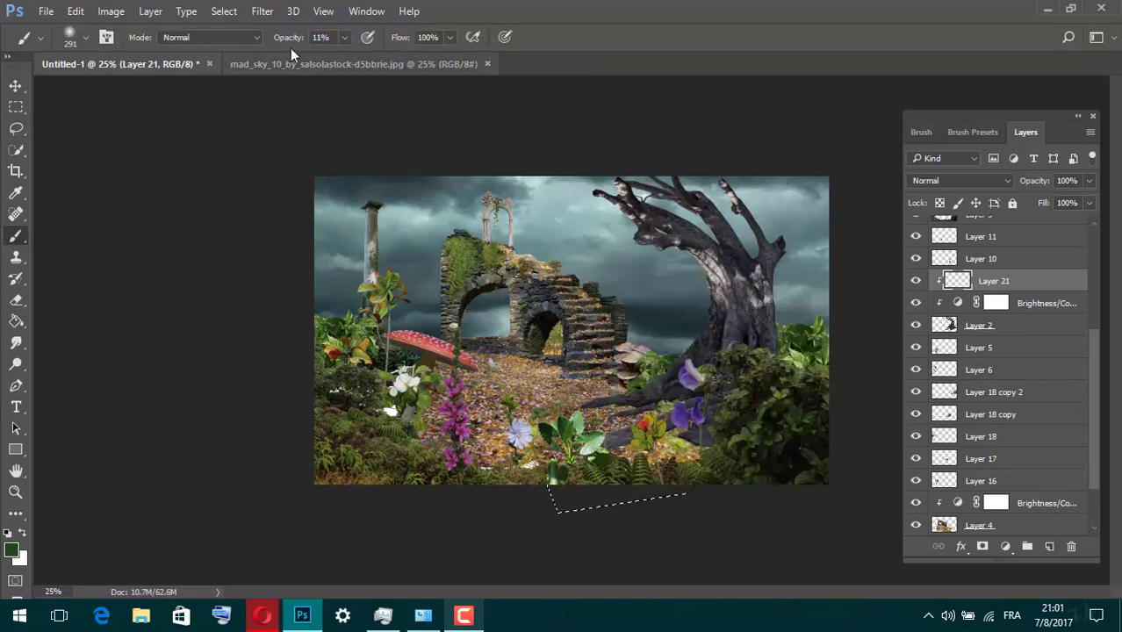
{"action": "key", "text": "Return"}
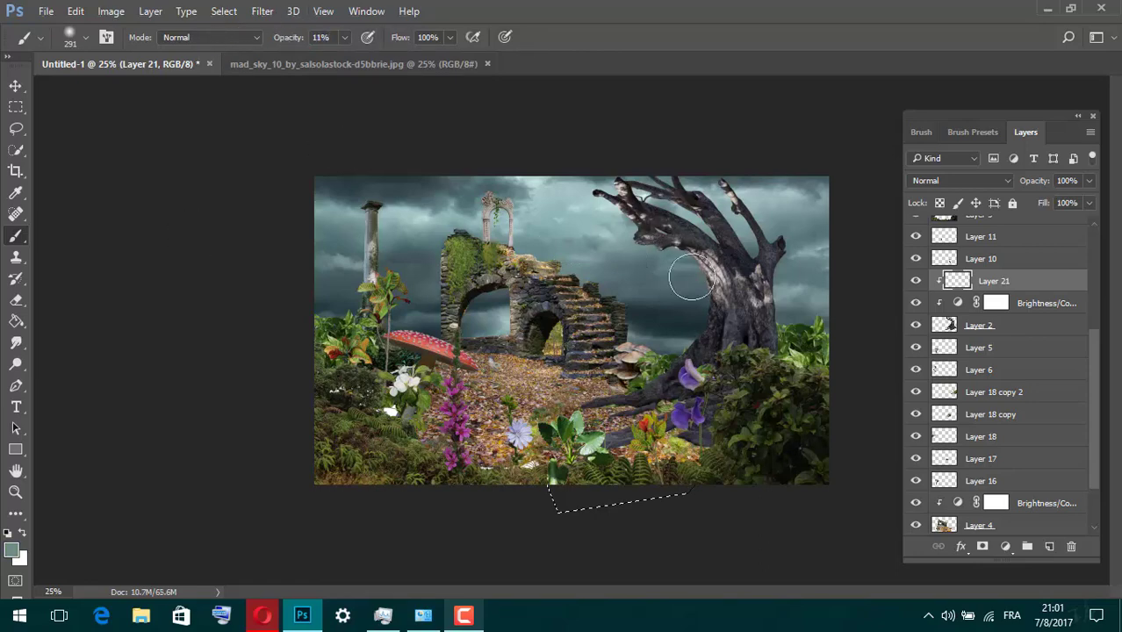
{"action": "left_click_drag", "start_coordinate": [637, 216], "coordinate": [751, 225]}
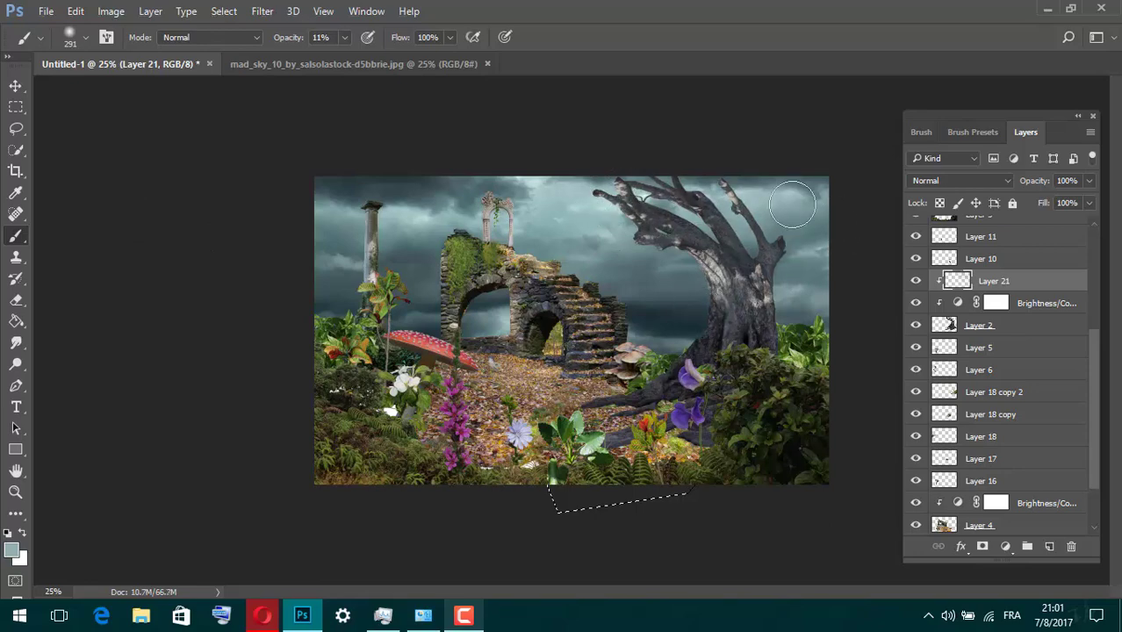
{"action": "mouse_move", "coordinate": [690, 211]}
{"action": "left_mouse_down"}
{"action": "mouse_move", "coordinate": [602, 193]}
{"action": "mouse_move", "coordinate": [770, 293]}
{"action": "left_mouse_up"}
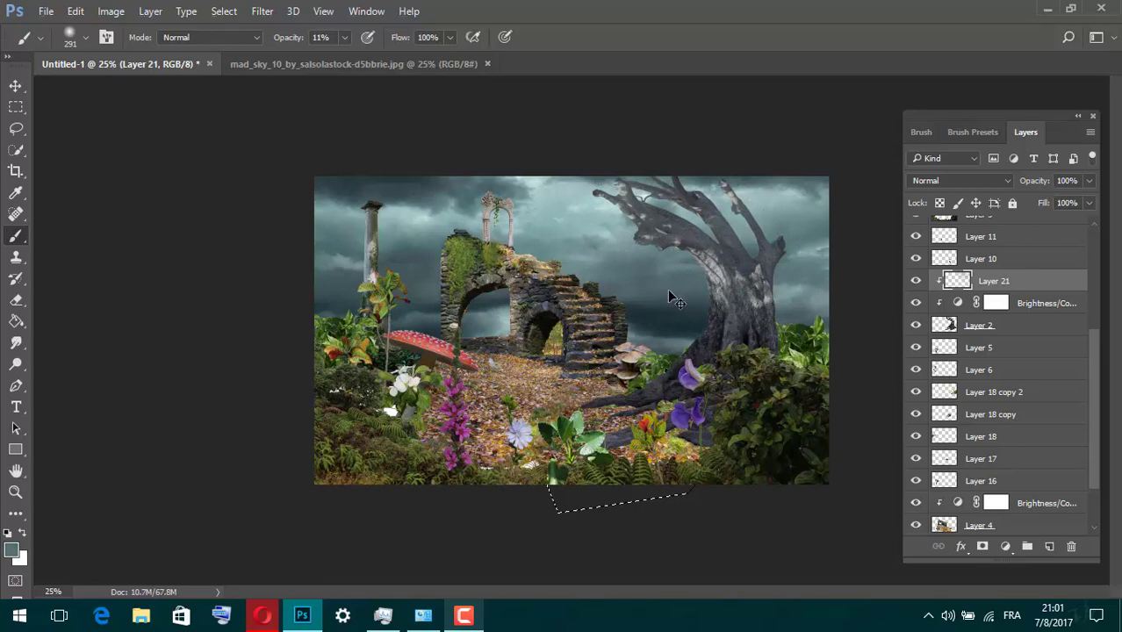
{"action": "key", "text": "ctrl+minus"}
{"action": "key", "text": "ctrl+plus"}
{"action": "key", "text": "ctrl+plus"}
{"action": "key", "text": "ctrl+plus"}
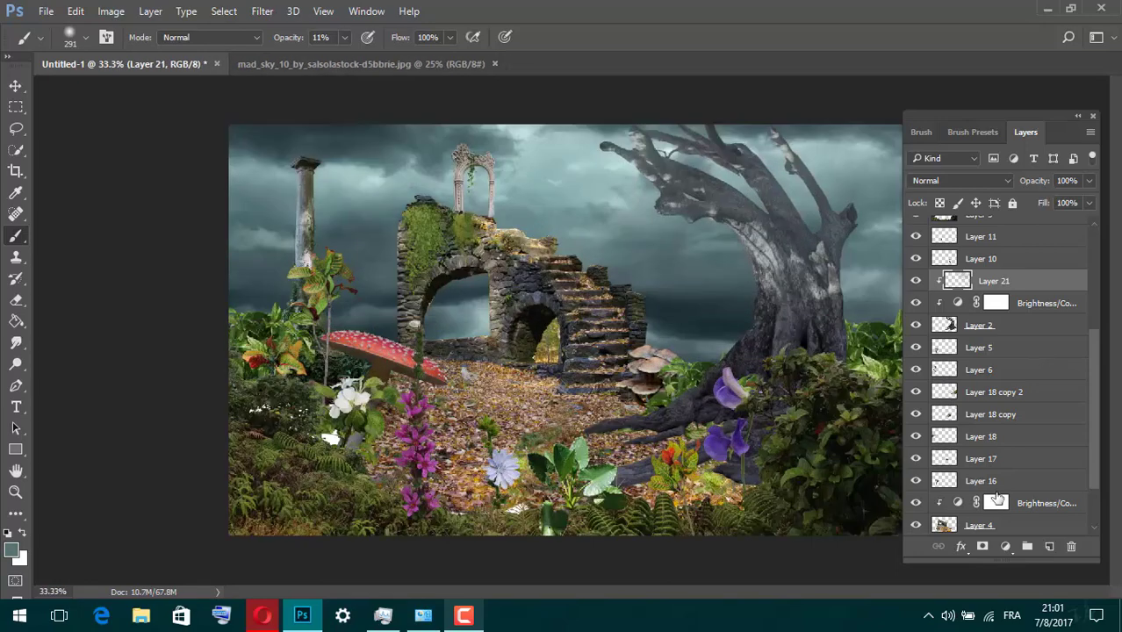
Add Layer 22 clipped above Layer 4's adjustment and paint it with a colour sampled from the sky.
{"action": "left_click", "coordinate": [979, 526]}
{"action": "left_click", "coordinate": [997, 503]}
{"action": "left_click", "coordinate": [1049, 546]}
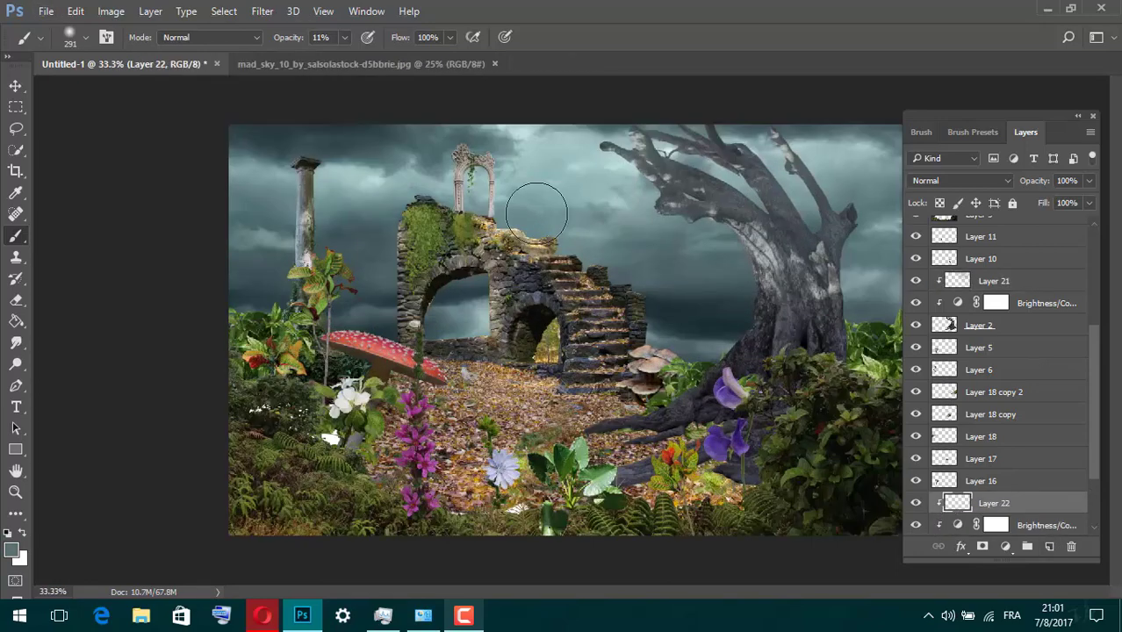
{"action": "left_click", "coordinate": [620, 267], "text": "alt"}
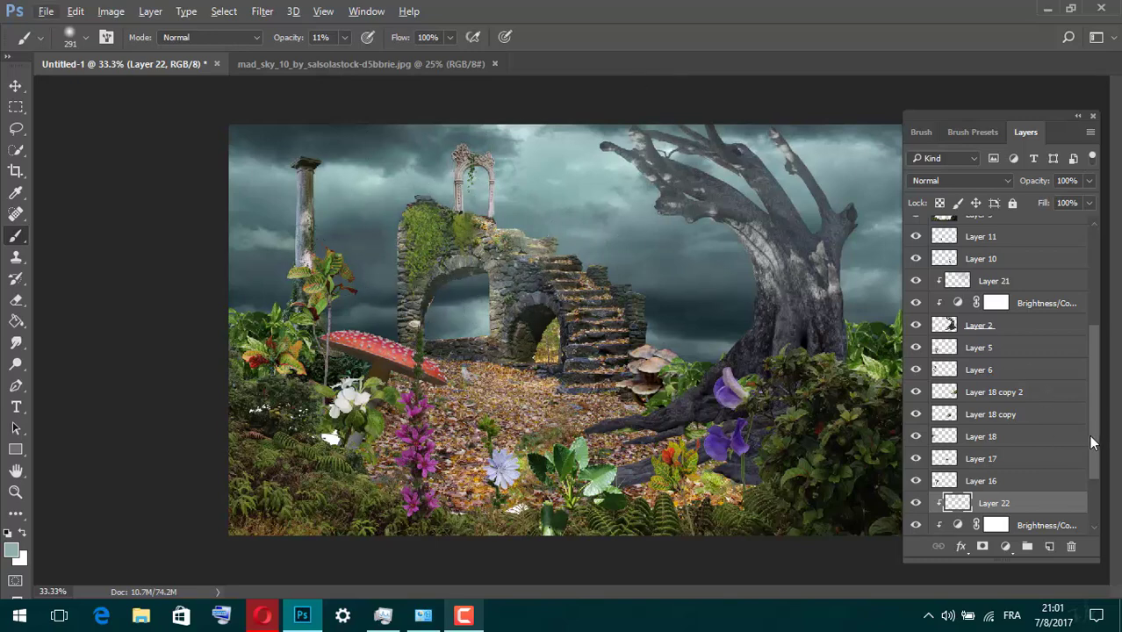
{"action": "scroll", "coordinate": [1094, 444], "scroll_direction": "down", "scroll_amount": 3}
Clip the new Layer 23 to Layer 7 for the left column's highlights.
{"action": "left_click", "coordinate": [1042, 482]}
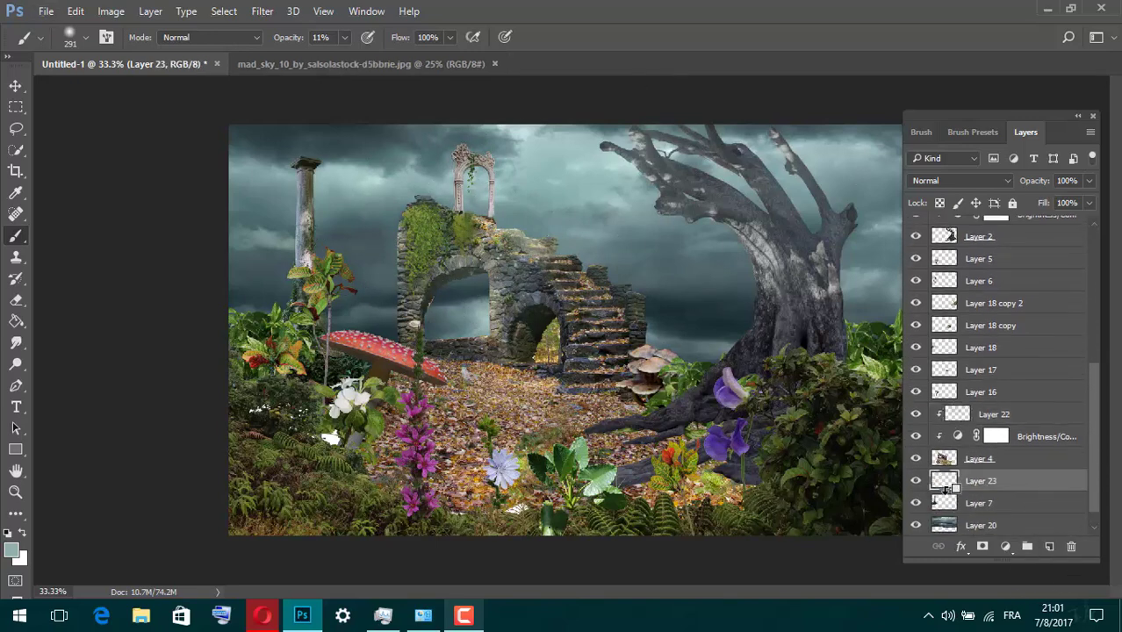
{"action": "left_click", "coordinate": [946, 487], "text": "alt"}
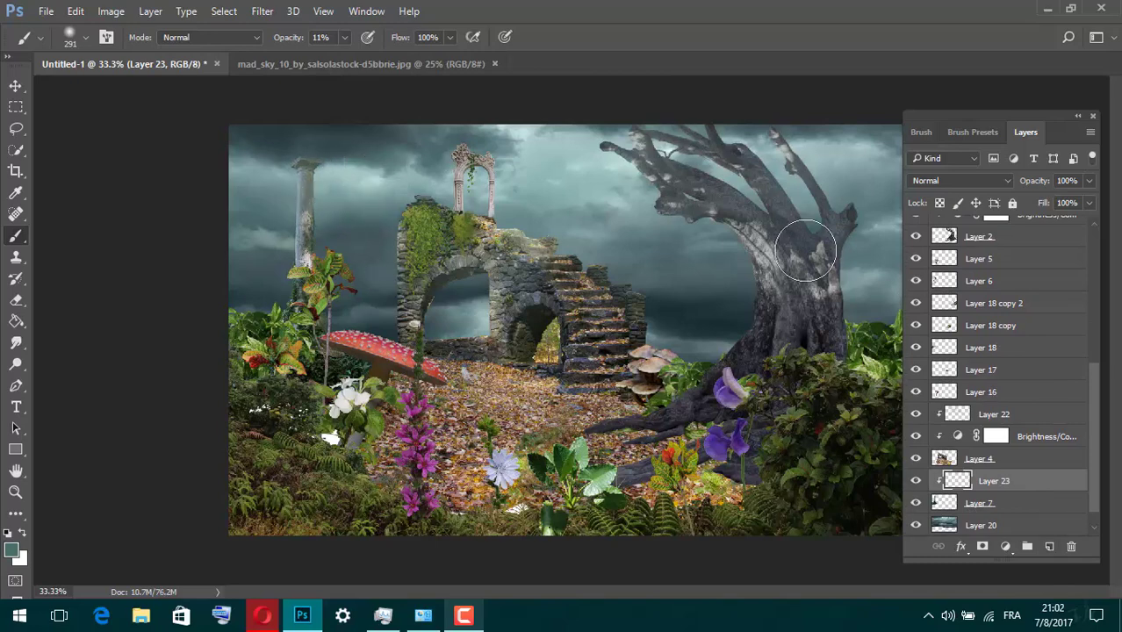
{"action": "left_click", "coordinate": [15, 88]}
{"action": "scroll", "coordinate": [1010, 369], "scroll_direction": "up", "scroll_amount": 5}
Restack Layer 12 copy below Layer 4 and move it up-left onto the archway.
{"action": "left_click", "coordinate": [991, 370]}
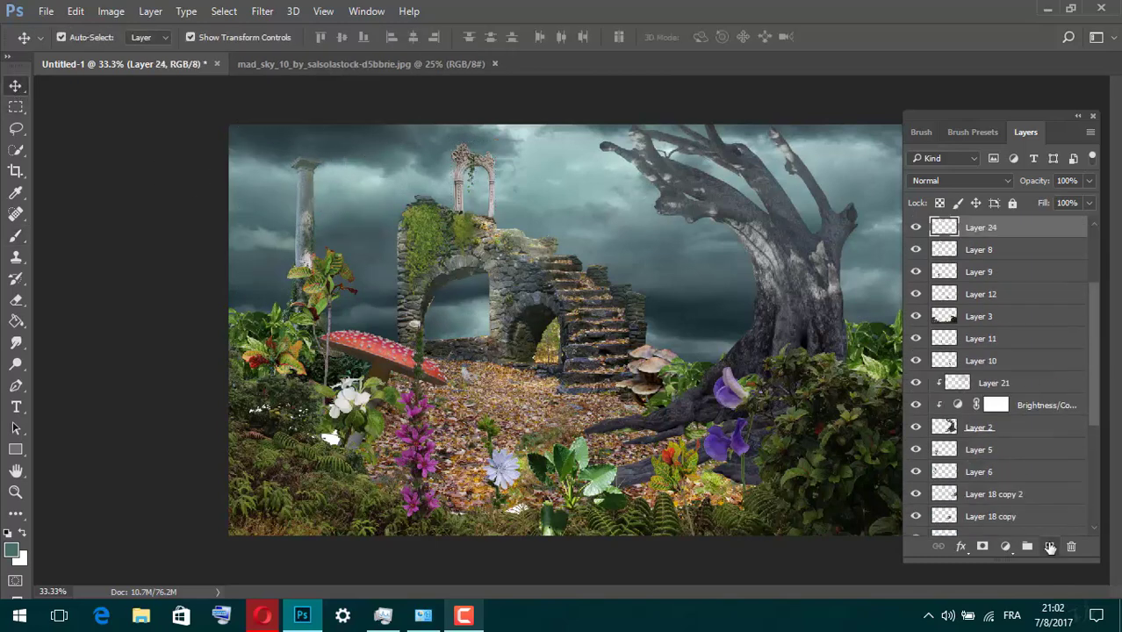
{"action": "mouse_move", "coordinate": [1009, 370]}
{"action": "left_mouse_down"}
{"action": "mouse_move", "coordinate": [1002, 578]}
{"action": "mouse_move", "coordinate": [1011, 436]}
{"action": "left_mouse_up"}
{"action": "key", "text": "ctrl+t"}
{"action": "mouse_move", "coordinate": [660, 459]}
{"action": "left_mouse_down"}
{"action": "mouse_move", "coordinate": [456, 325]}
{"action": "mouse_move", "coordinate": [398, 328]}
{"action": "left_mouse_up"}
{"action": "key", "text": "Return"}
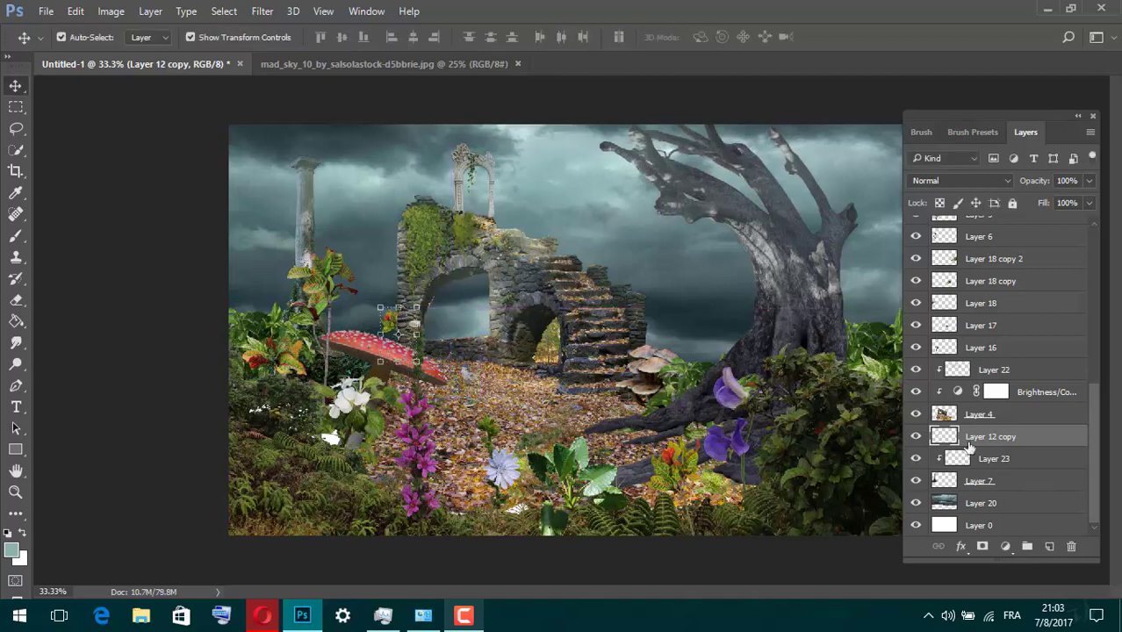
Duplicate the Layer 18 copy 2 foliage and shrink the copy to about 55%.
{"action": "left_click", "coordinate": [878, 332]}
{"action": "left_click", "coordinate": [1021, 246], "text": "alt"}
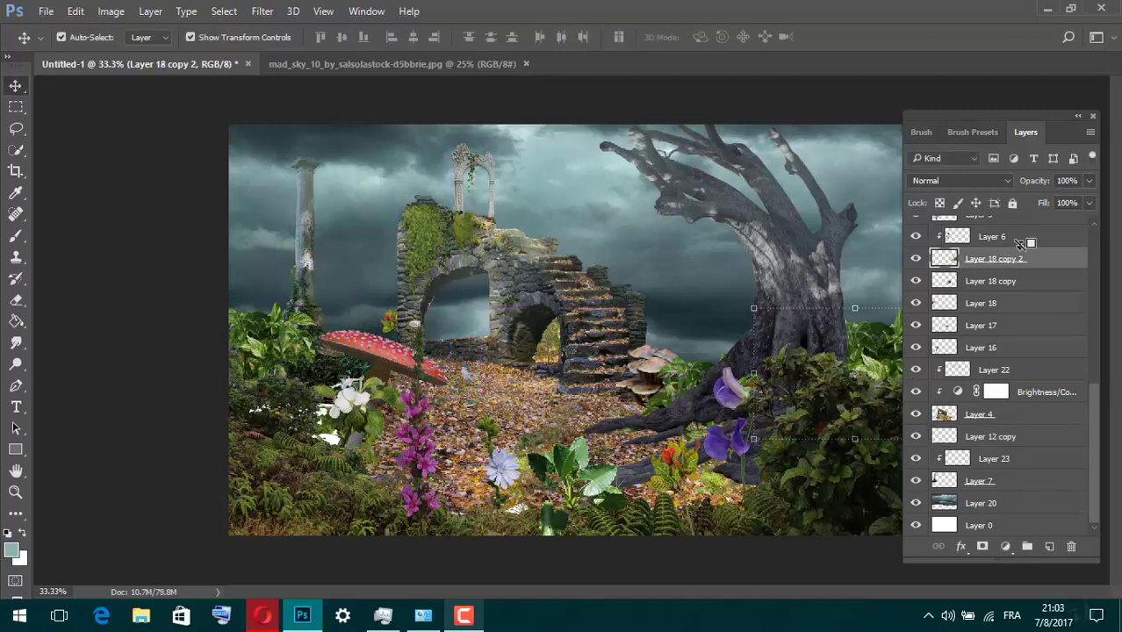
{"action": "key", "text": "ctrl+z"}
{"action": "left_click", "coordinate": [1020, 245], "text": "alt"}
{"action": "key", "text": "ctrl+z"}
{"action": "key", "text": "ctrl+j"}
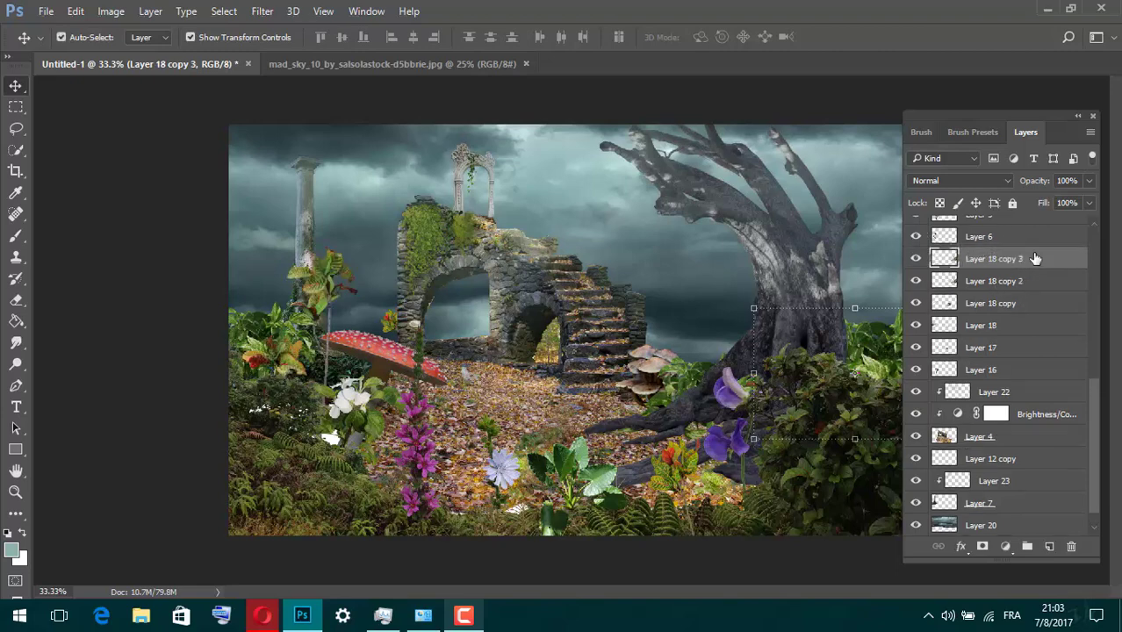
{"action": "key", "text": "ctrl+t"}
{"action": "mouse_move", "coordinate": [753, 307]}
{"action": "left_mouse_down"}
{"action": "mouse_move", "coordinate": [845, 367]}
{"action": "mouse_move", "coordinate": [332, 310]}
{"action": "left_mouse_up"}
{"action": "key", "text": "Return"}
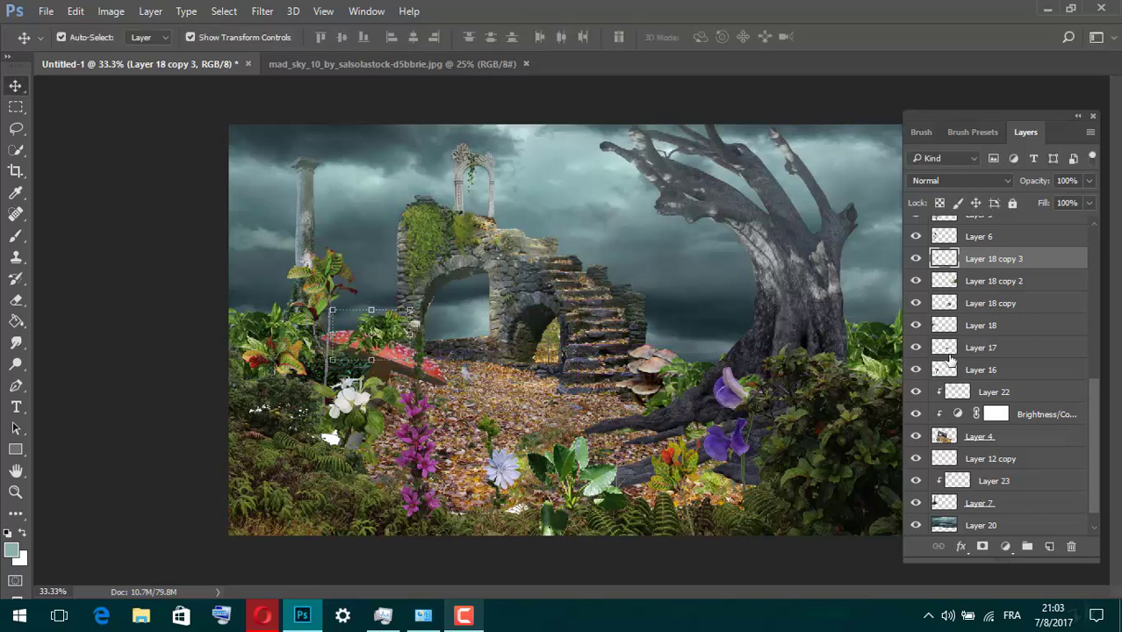
Restack Layer 18 copy 3 beneath Layer 12 copy and position it at the arch's base.
{"action": "left_click_drag", "start_coordinate": [1001, 260], "coordinate": [1010, 443]}
{"action": "key", "text": "ctrl+t"}
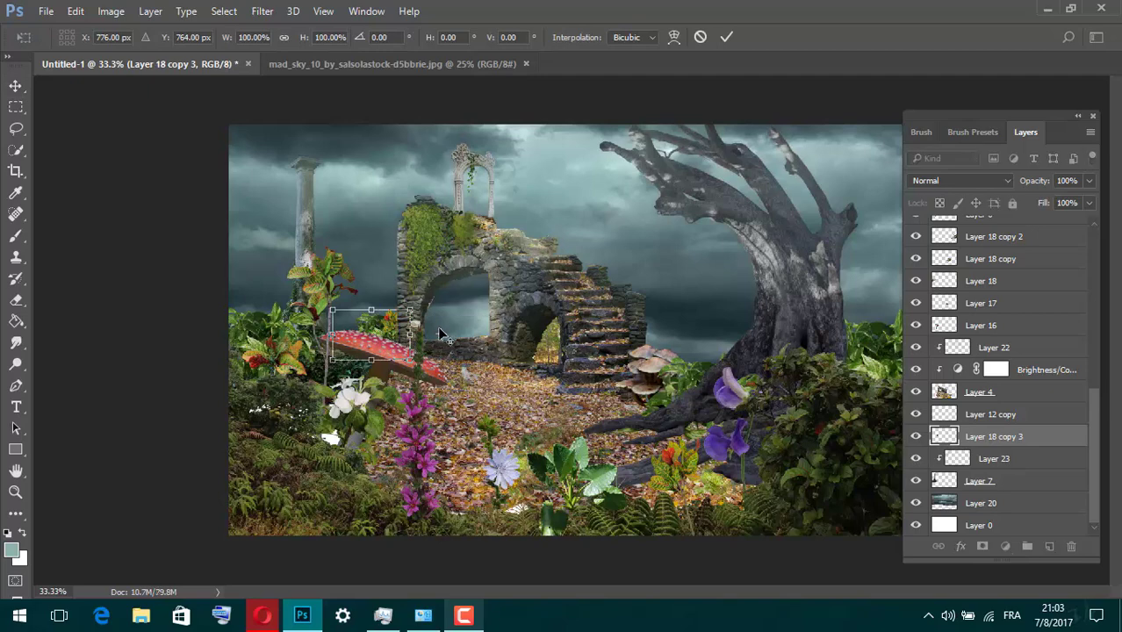
{"action": "left_click_drag", "start_coordinate": [365, 336], "coordinate": [441, 329]}
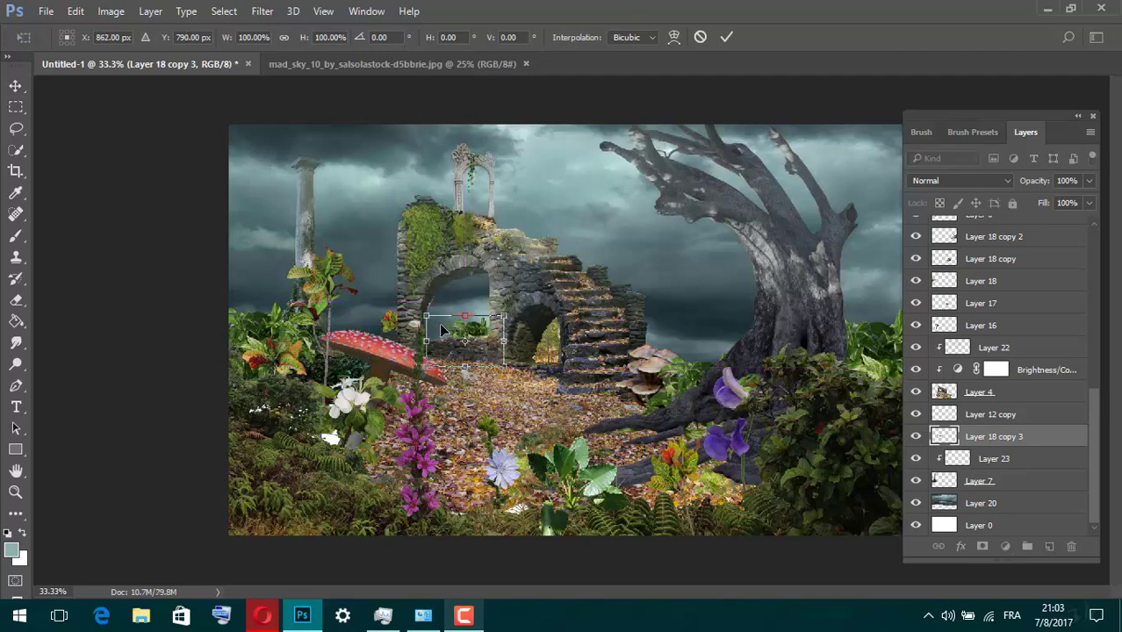
{"action": "key", "text": "Return"}
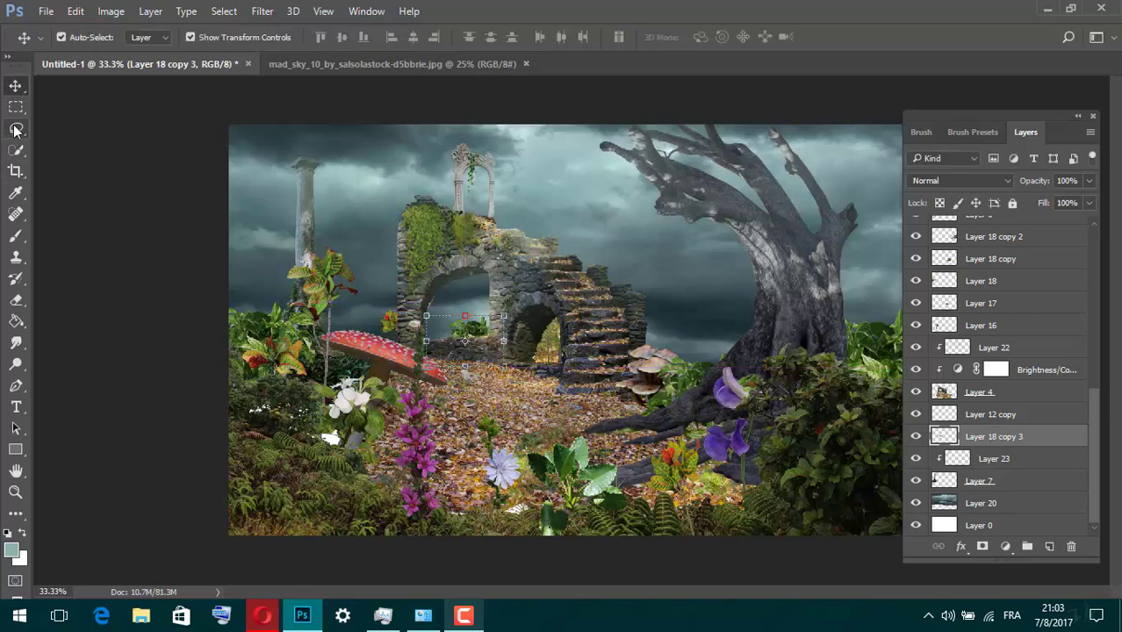
{"action": "right_click", "coordinate": [14, 130]}
{"action": "left_click", "coordinate": [87, 146]}
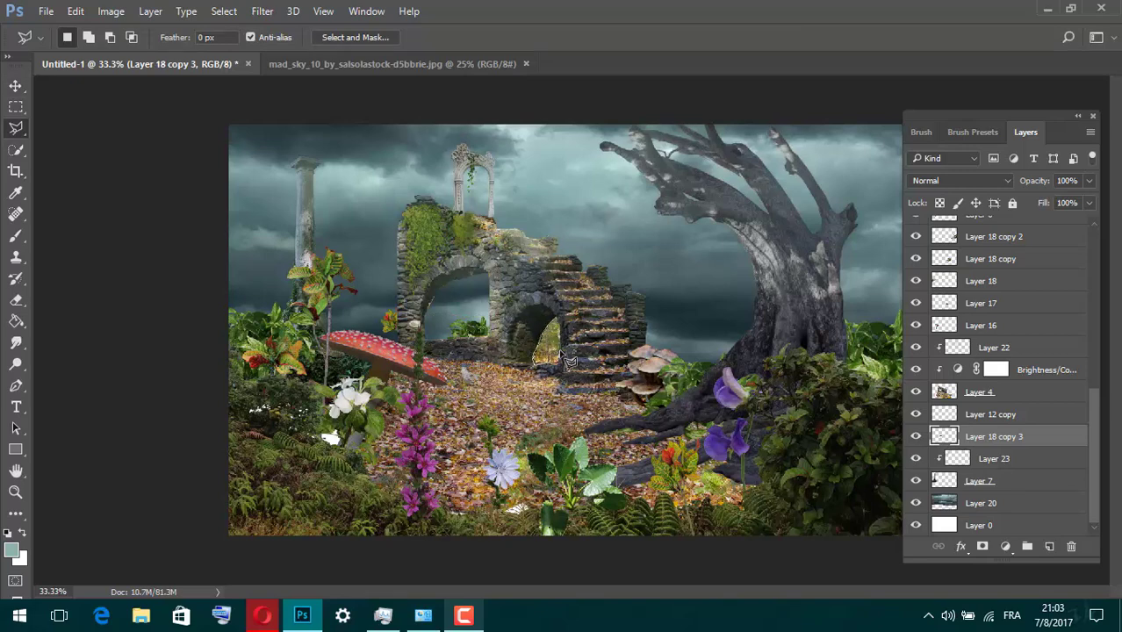
Duplicate Layer 18 copy 3 and enlarge the new copy to about 149%, shifted right.
{"action": "left_click", "coordinate": [950, 391]}
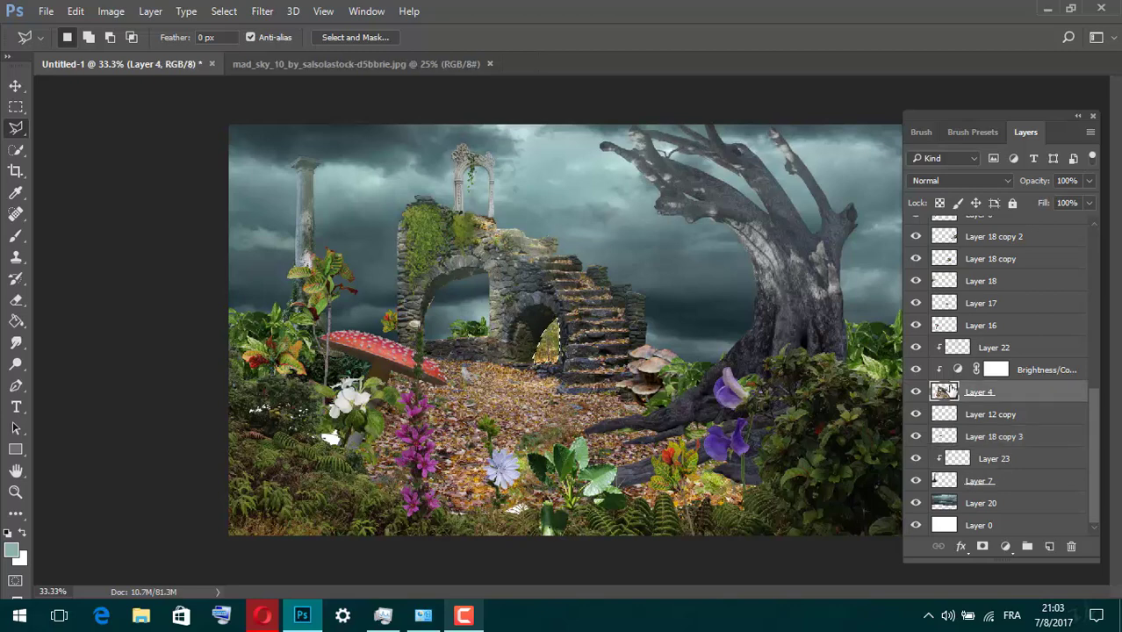
{"action": "left_click", "coordinate": [16, 299]}
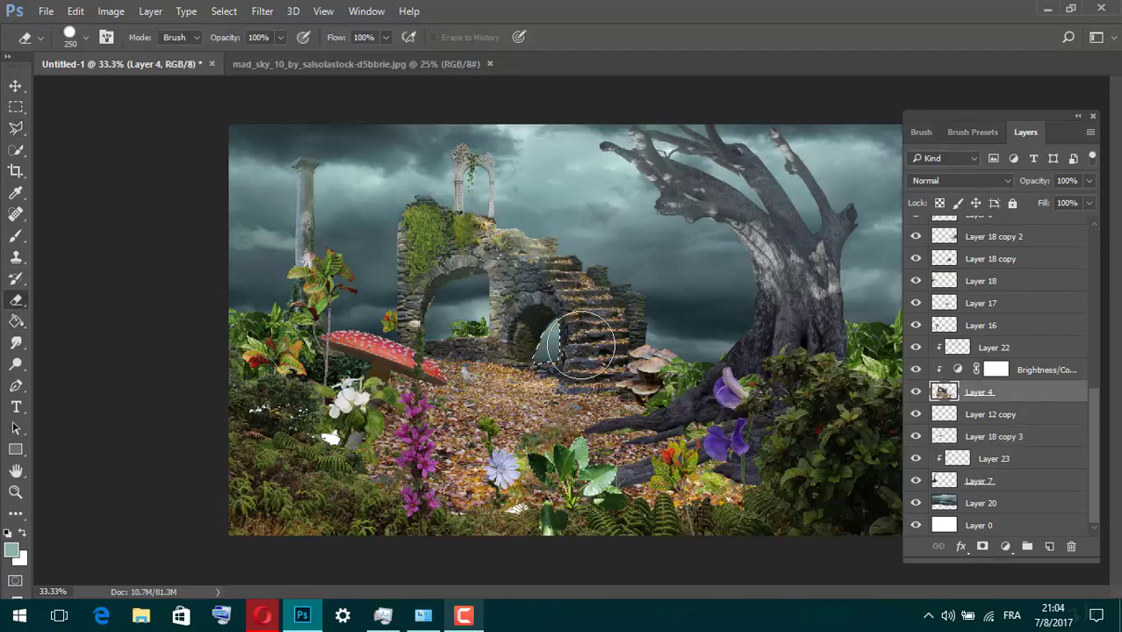
{"action": "right_click", "coordinate": [16, 128]}
{"action": "left_click", "coordinate": [64, 131]}
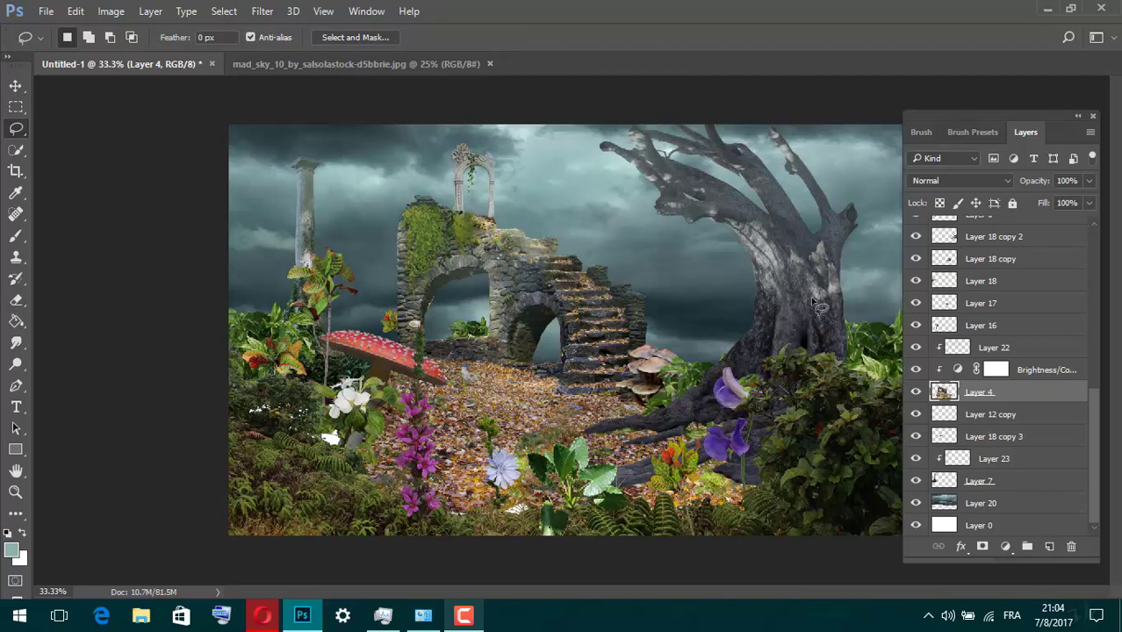
{"action": "left_click", "coordinate": [980, 416]}
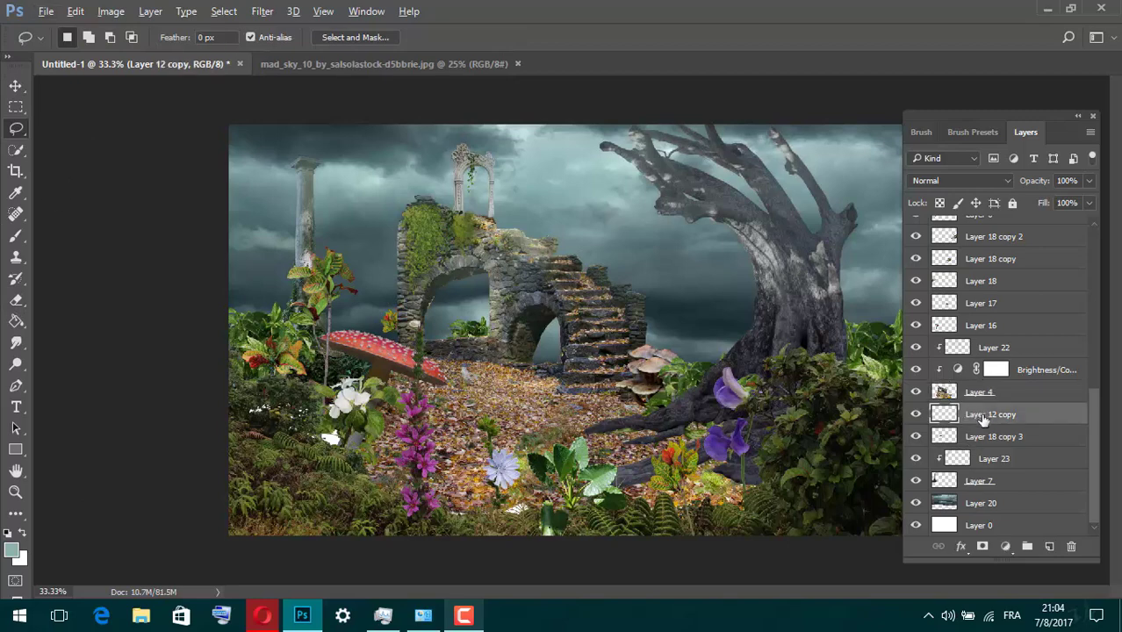
{"action": "left_click", "coordinate": [993, 436]}
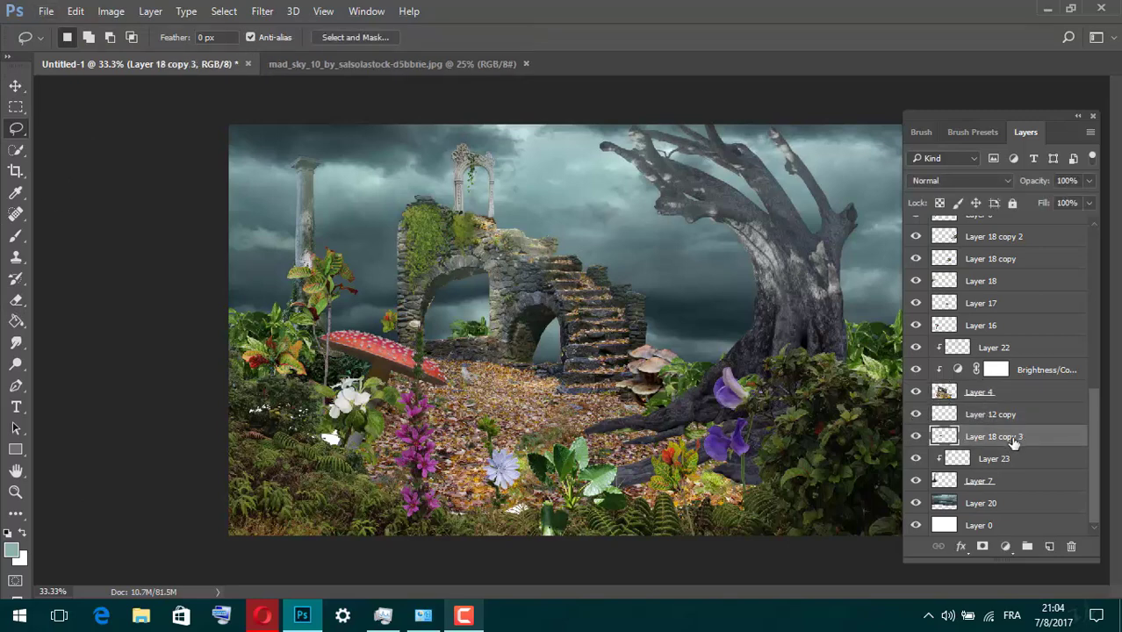
{"action": "key", "text": "ctrl+j"}
{"action": "key", "text": "ctrl+t"}
{"action": "left_click_drag", "start_coordinate": [446, 334], "coordinate": [524, 334]}
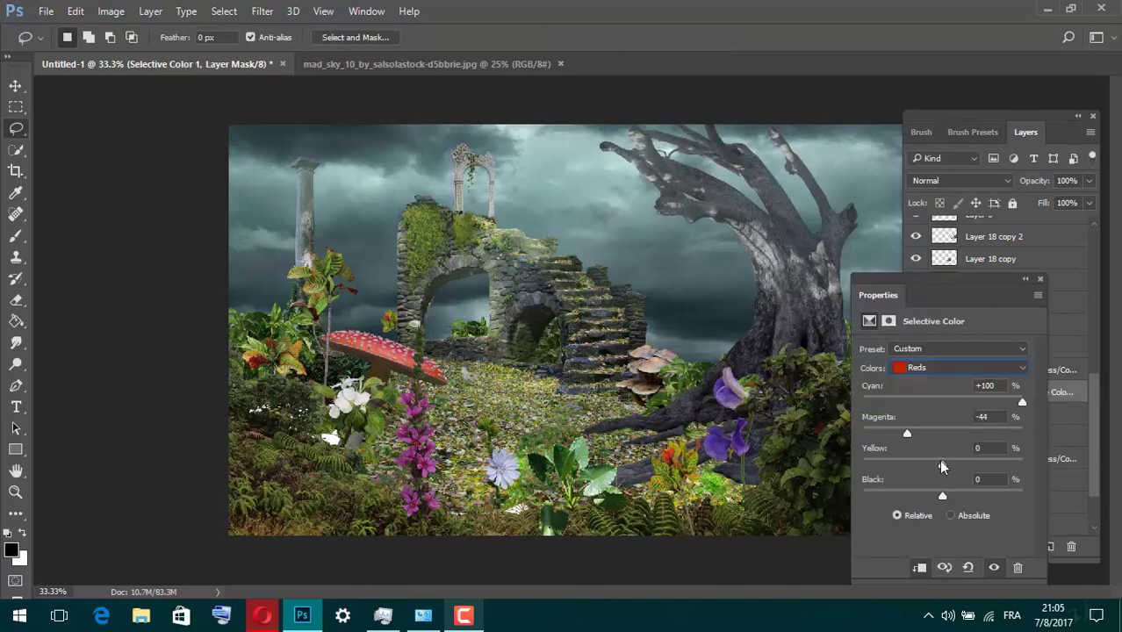
Set the clipped Selective Color Reds to Cyan +100, Magenta -44, Yellow +26, Black +35.
{"action": "left_click_drag", "start_coordinate": [929, 498], "coordinate": [972, 493]}
{"action": "left_click", "coordinate": [1039, 281]}
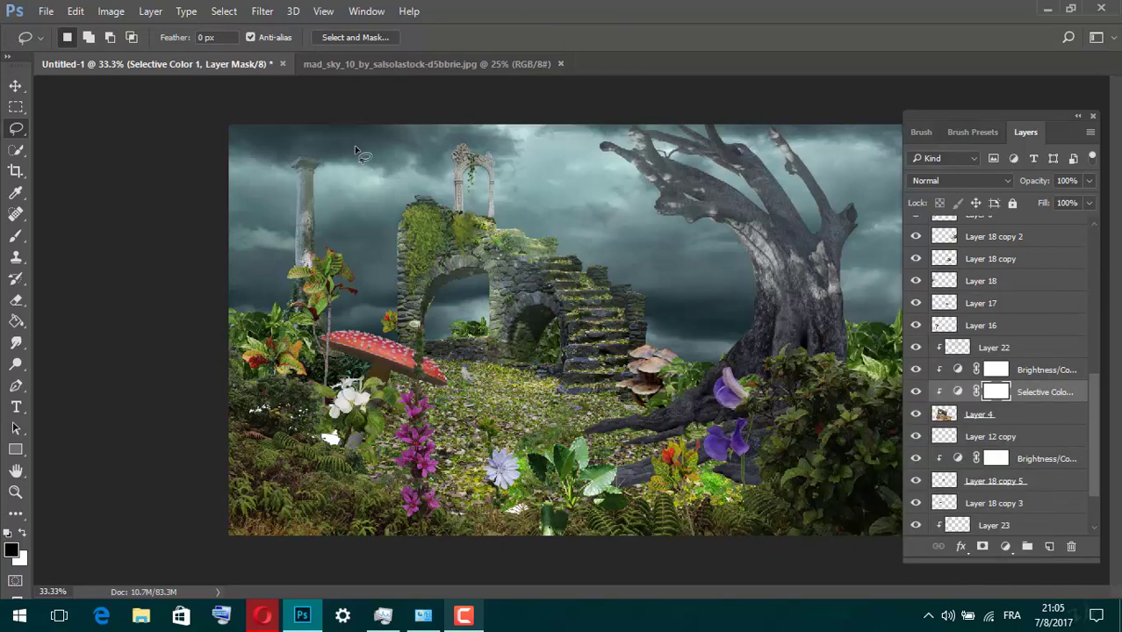
{"action": "left_click_drag", "start_coordinate": [1096, 413], "coordinate": [1089, 227]}
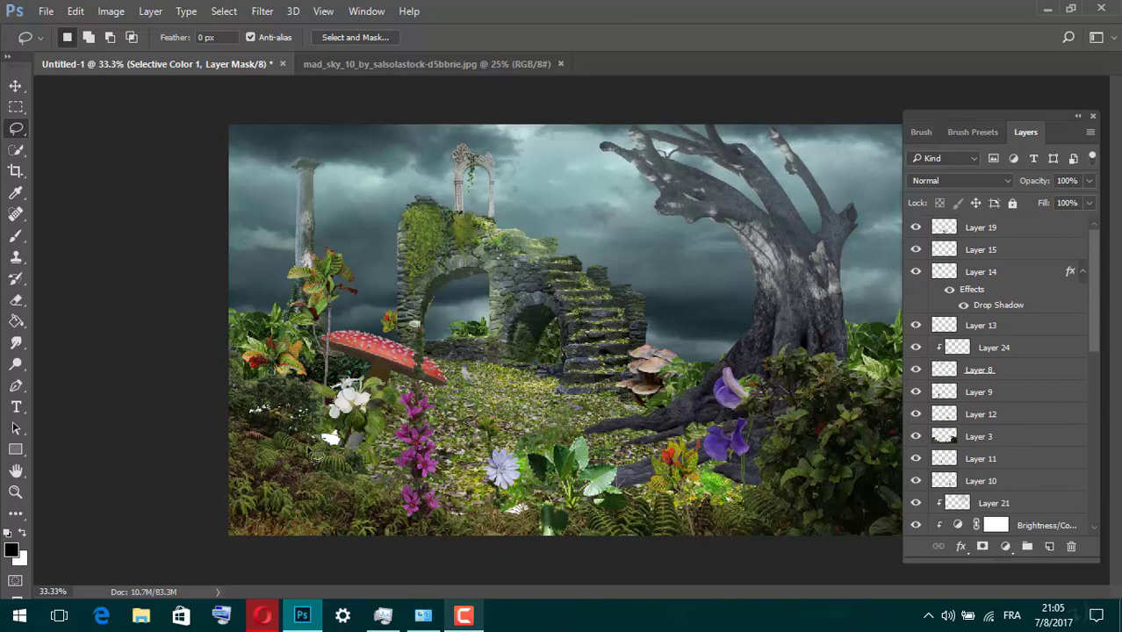
Copy Layer 5's white flowers at 47% scale, -12.56° rotation on the red mushroom, placed lower in the stack.
{"action": "left_click", "coordinate": [14, 88]}
{"action": "left_click", "coordinate": [380, 419]}
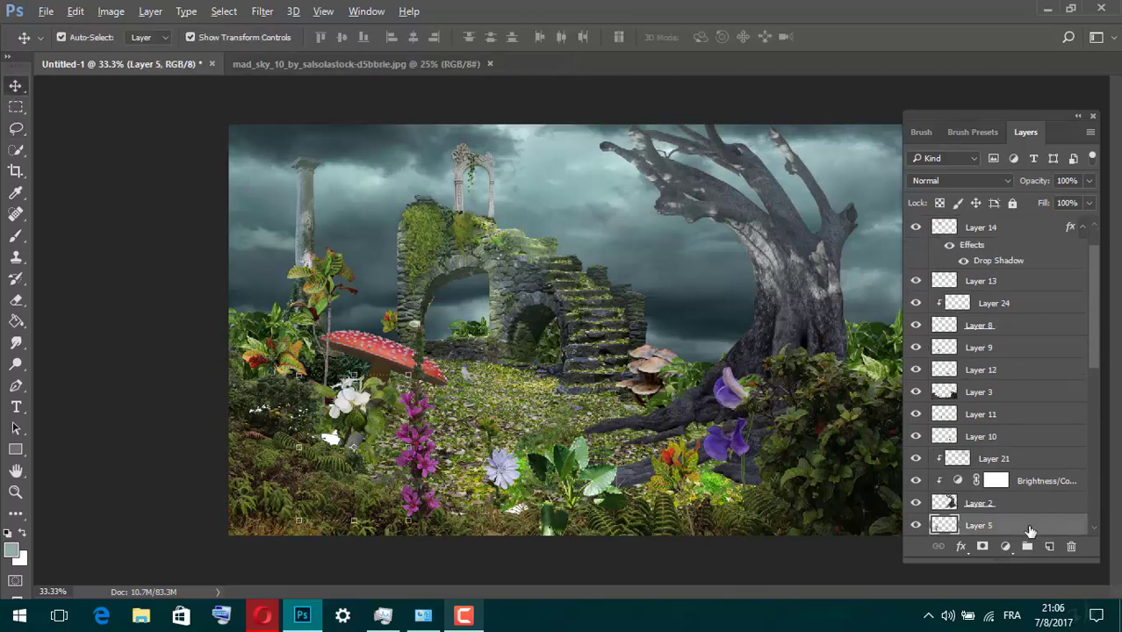
{"action": "key", "text": "ctrl+j"}
{"action": "key", "text": "ctrl+t"}
{"action": "mouse_move", "coordinate": [400, 455]}
{"action": "left_mouse_down"}
{"action": "mouse_move", "coordinate": [413, 263]}
{"action": "mouse_move", "coordinate": [400, 276]}
{"action": "mouse_move", "coordinate": [413, 290]}
{"action": "mouse_move", "coordinate": [365, 322]}
{"action": "left_mouse_up"}
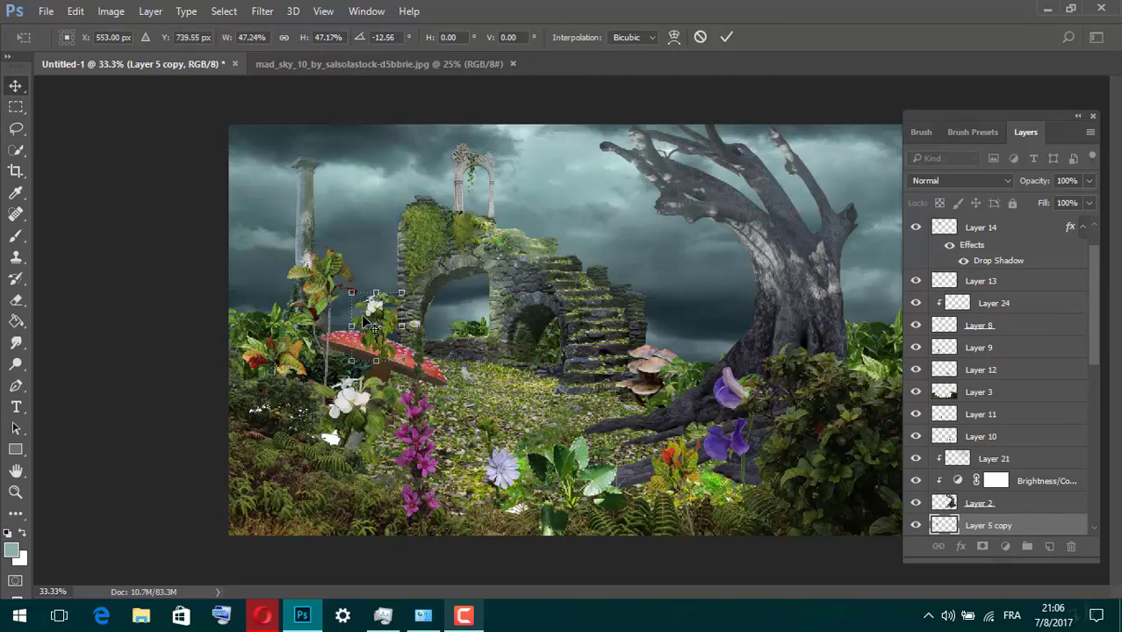
{"action": "key", "text": "Return"}
{"action": "mouse_move", "coordinate": [989, 525]}
{"action": "left_mouse_down"}
{"action": "mouse_move", "coordinate": [995, 551]}
{"action": "mouse_move", "coordinate": [1001, 427]}
{"action": "left_mouse_up"}
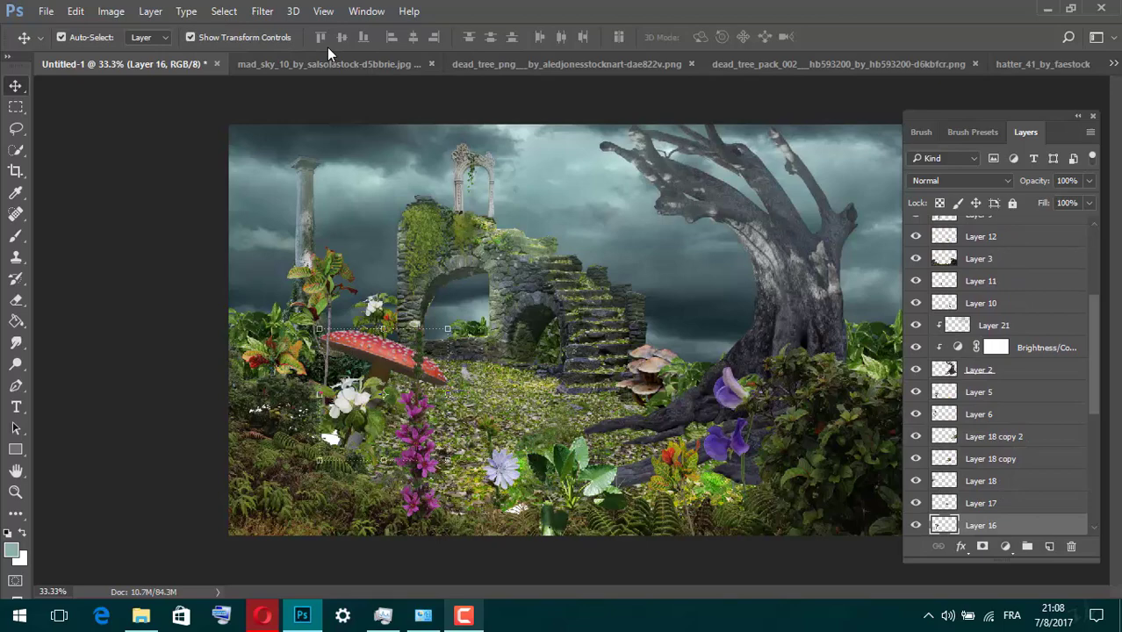
Close the sky image, then bring the single dead tree into the composition at about 24%.
{"action": "left_click", "coordinate": [386, 63]}
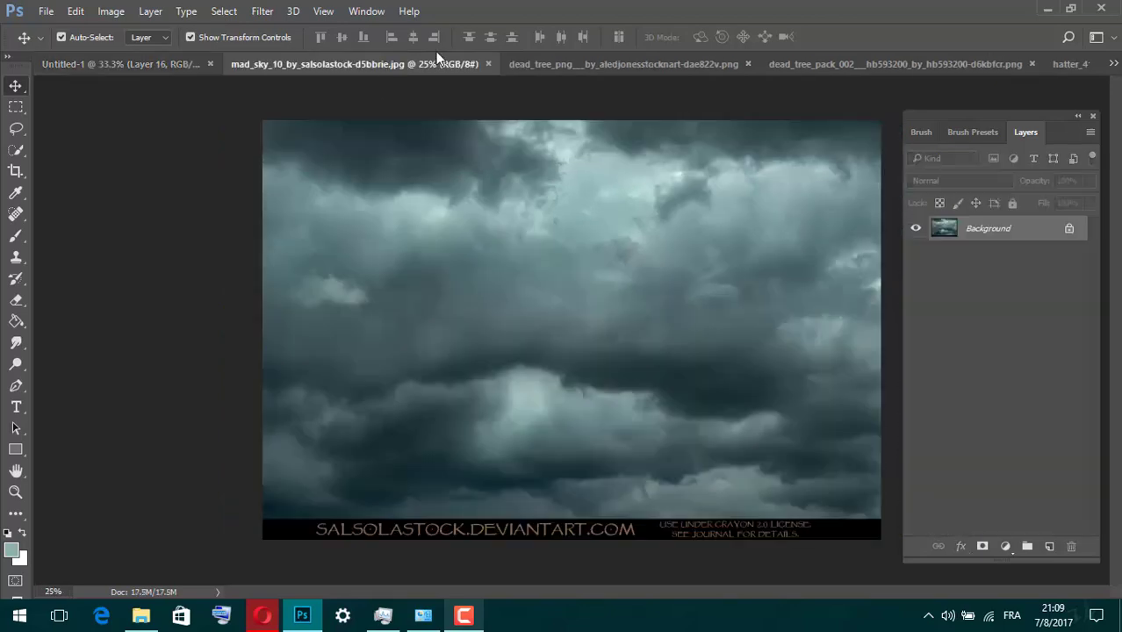
{"action": "key", "text": "ctrl+w"}
{"action": "left_click", "coordinate": [321, 64]}
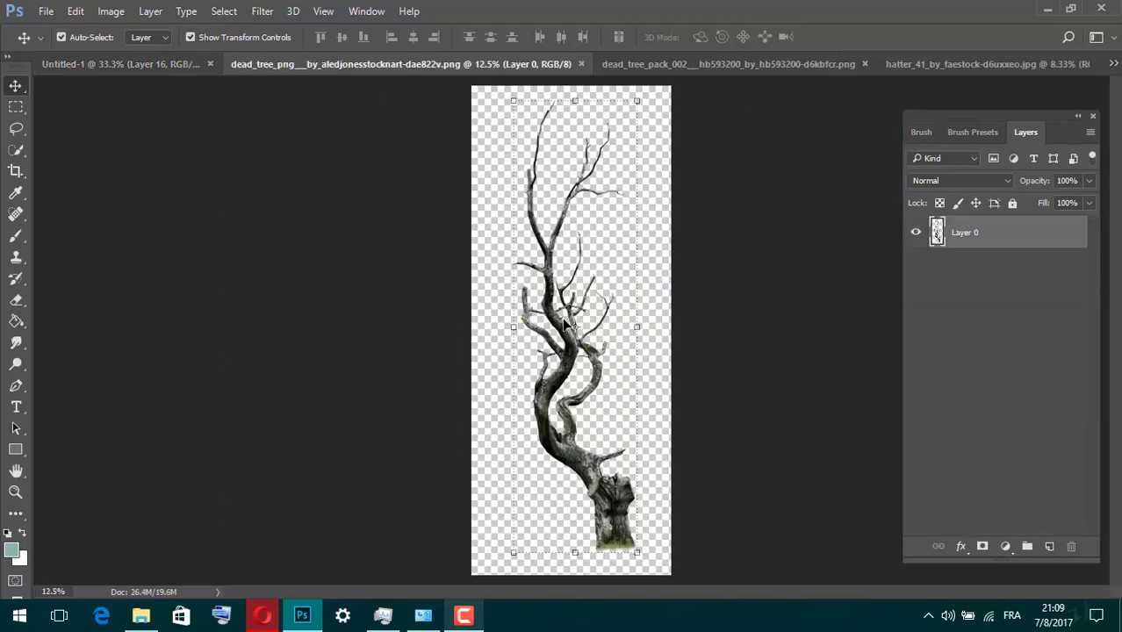
{"action": "left_click_drag", "start_coordinate": [567, 325], "coordinate": [542, 310]}
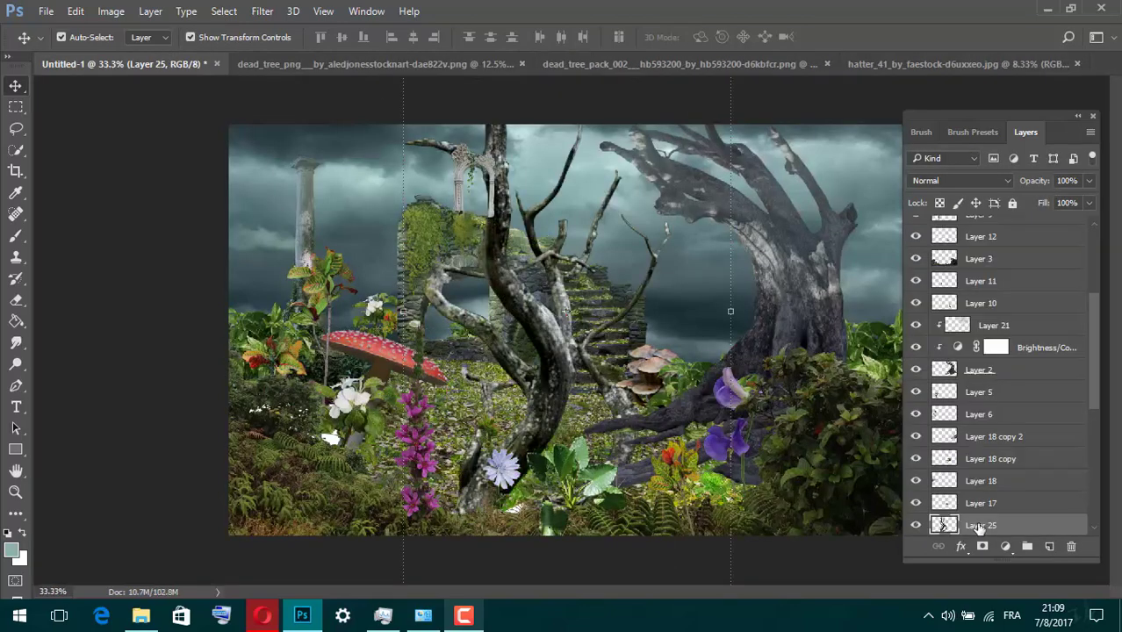
{"action": "key", "text": "ctrl+t"}
{"action": "key", "text": "ctrl+minus"}
{"action": "key", "text": "ctrl+minus"}
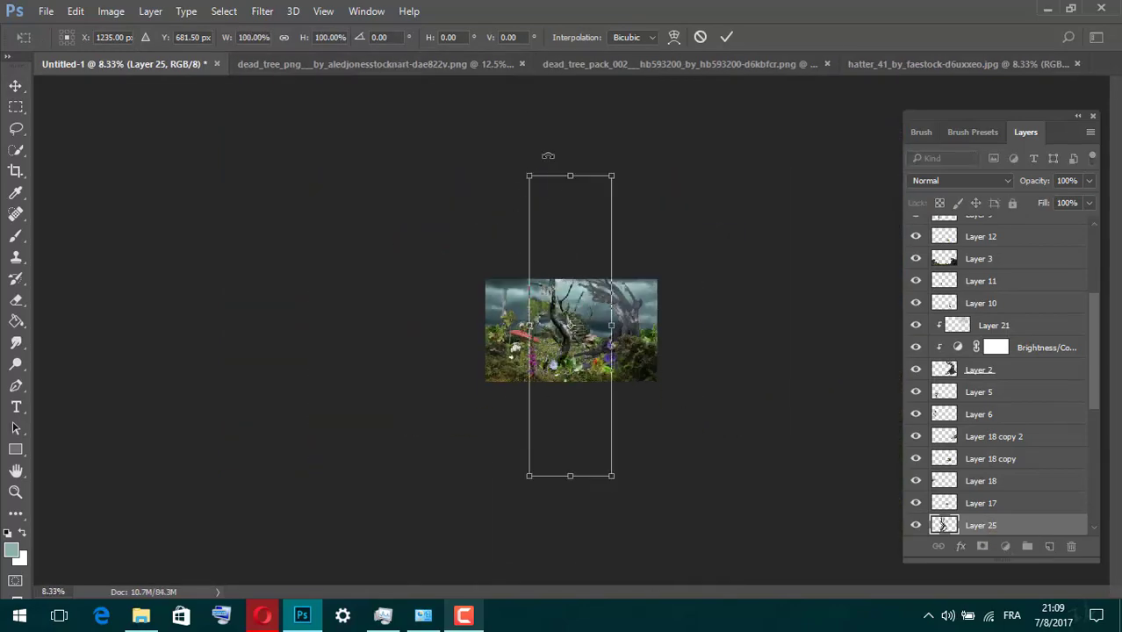
{"action": "key", "text": "ctrl+plus"}
{"action": "key", "text": "ctrl+minus"}
{"action": "key", "text": "ctrl+minus"}
{"action": "key", "text": "ctrl+plus"}
{"action": "key", "text": "ctrl+plus"}
{"action": "key", "text": "ctrl+plus"}
{"action": "key", "text": "ctrl+minus"}
{"action": "key", "text": "ctrl+minus"}
{"action": "left_click_drag", "start_coordinate": [534, 170], "coordinate": [561, 288]}
{"action": "key", "text": "ctrl+plus"}
{"action": "key", "text": "ctrl+plus"}
{"action": "key", "text": "ctrl+plus"}
{"action": "key", "text": "ctrl+plus"}
{"action": "key", "text": "ctrl+plus"}
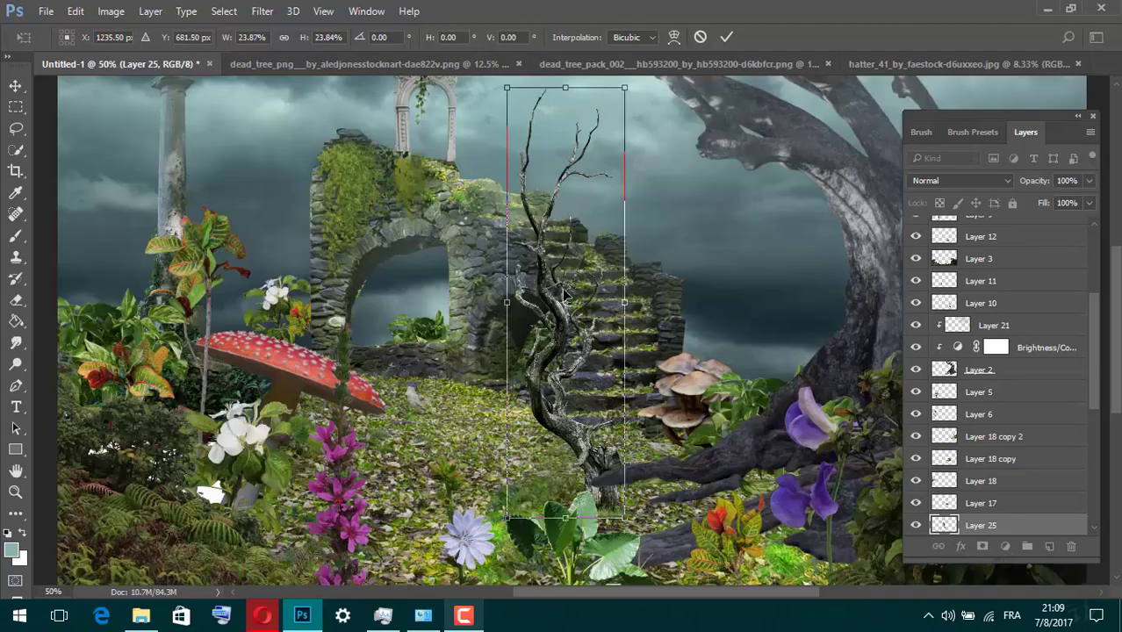
{"action": "key", "text": "Return"}
Move Layer 25 below Layer 4, then tilt the tree −23.83° onto the stairs by the big tree.
{"action": "left_click_drag", "start_coordinate": [981, 526], "coordinate": [1006, 337]}
{"action": "key", "text": "ctrl+t"}
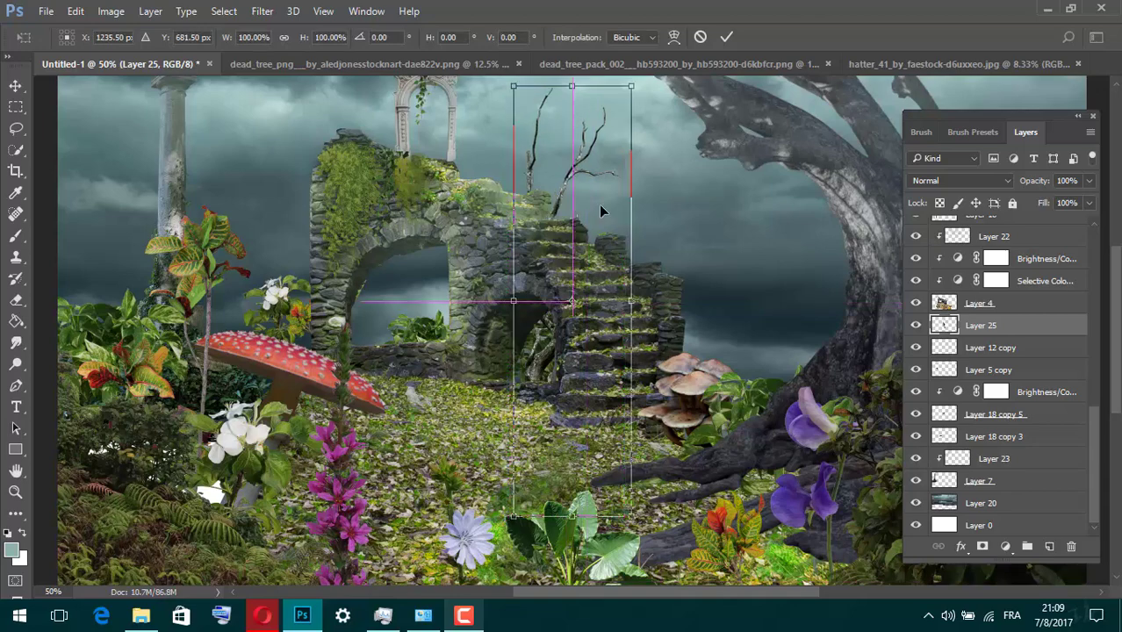
{"action": "mouse_move", "coordinate": [557, 192]}
{"action": "left_mouse_down"}
{"action": "mouse_move", "coordinate": [722, 211]}
{"action": "mouse_move", "coordinate": [694, 215]}
{"action": "left_mouse_up"}
{"action": "left_click_drag", "start_coordinate": [817, 114], "coordinate": [773, 84]}
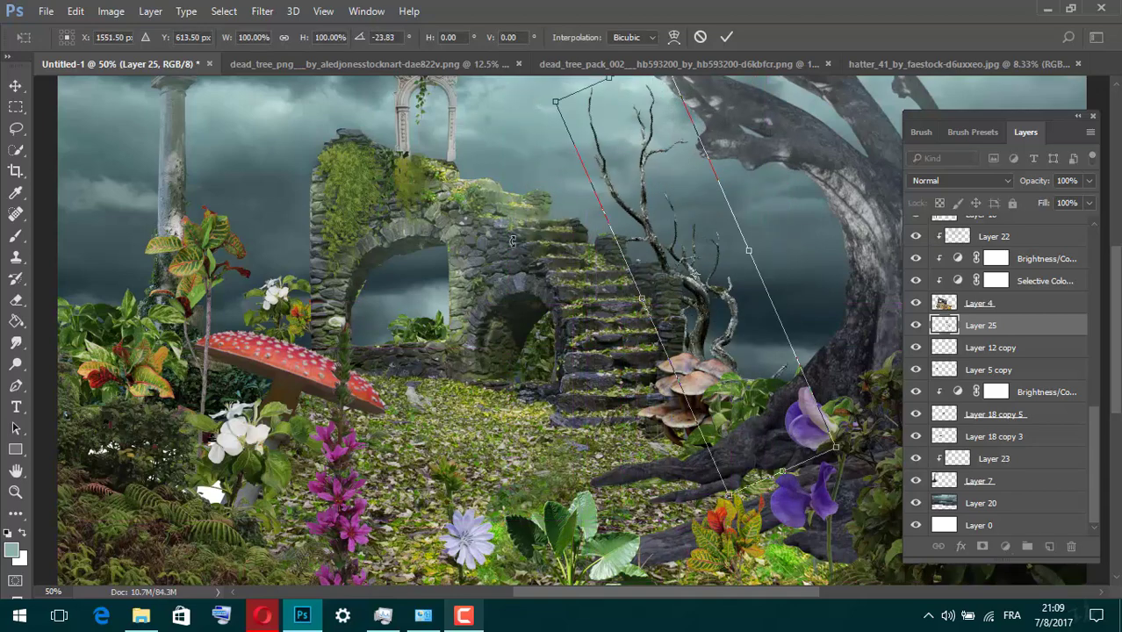
{"action": "left_click_drag", "start_coordinate": [724, 250], "coordinate": [718, 276]}
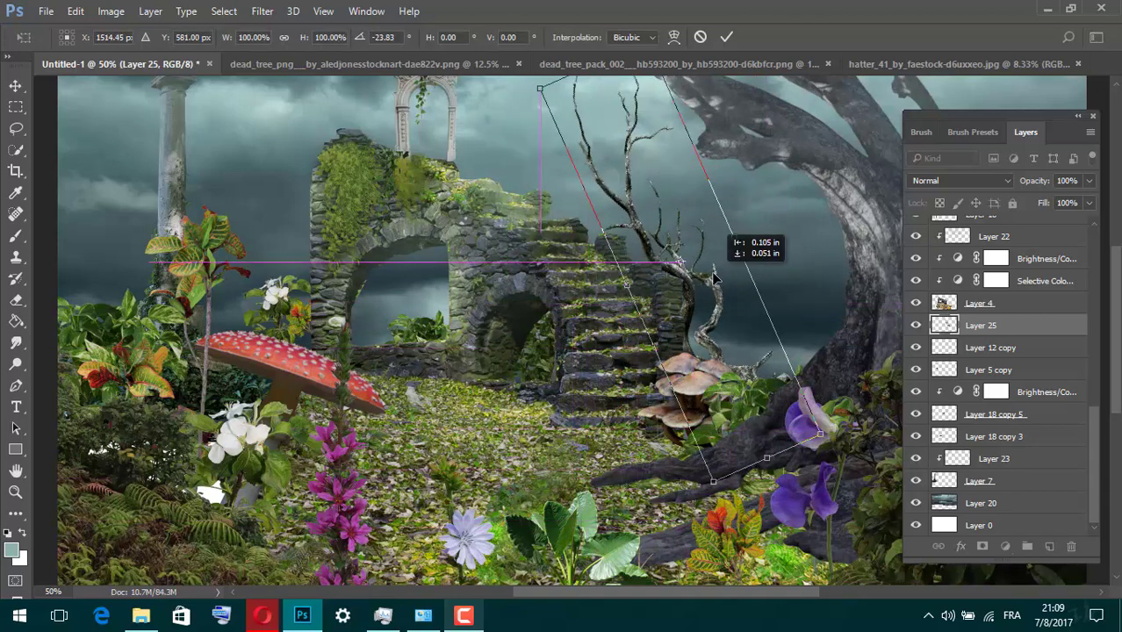
{"action": "key", "text": "ctrl+minus"}
{"action": "key", "text": "ctrl+minus"}
{"action": "key", "text": "Return"}
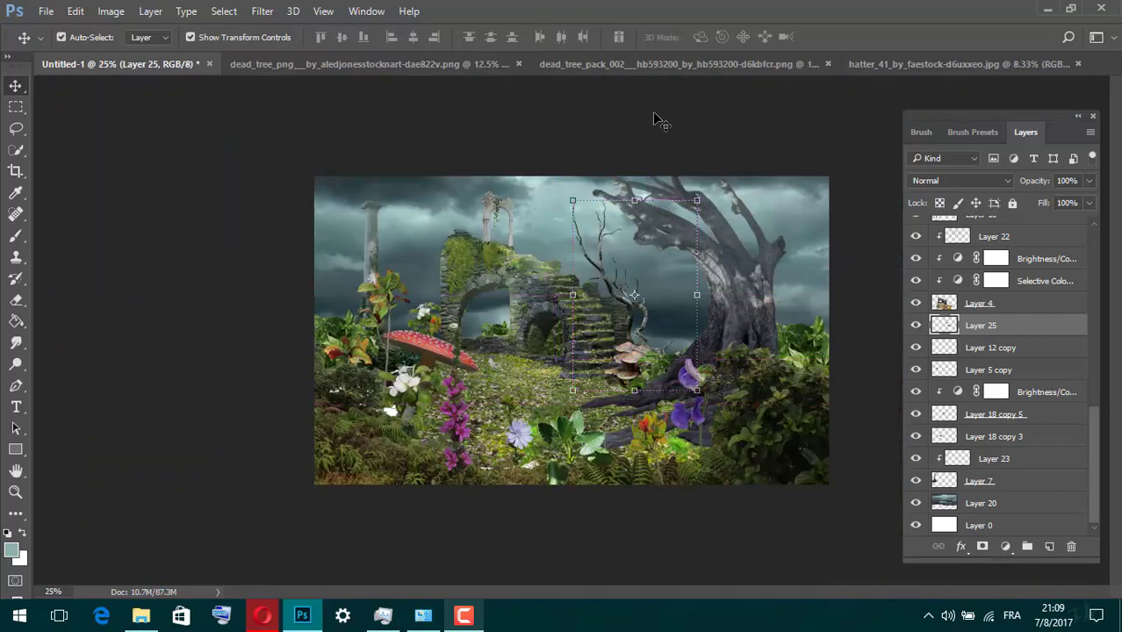
Close the single dead tree image and lasso-select the leftmost tree in the dead tree pack.
{"action": "left_click", "coordinate": [518, 64]}
{"action": "left_click", "coordinate": [449, 64]}
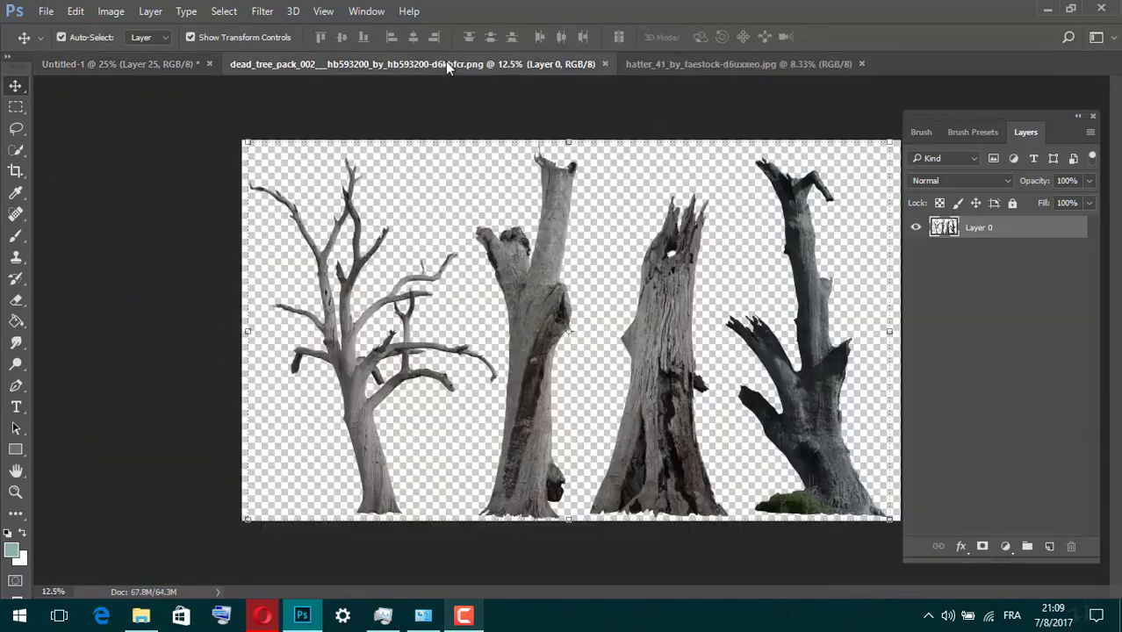
{"action": "left_click", "coordinate": [15, 105]}
{"action": "left_click_drag", "start_coordinate": [195, 138], "coordinate": [474, 564]}
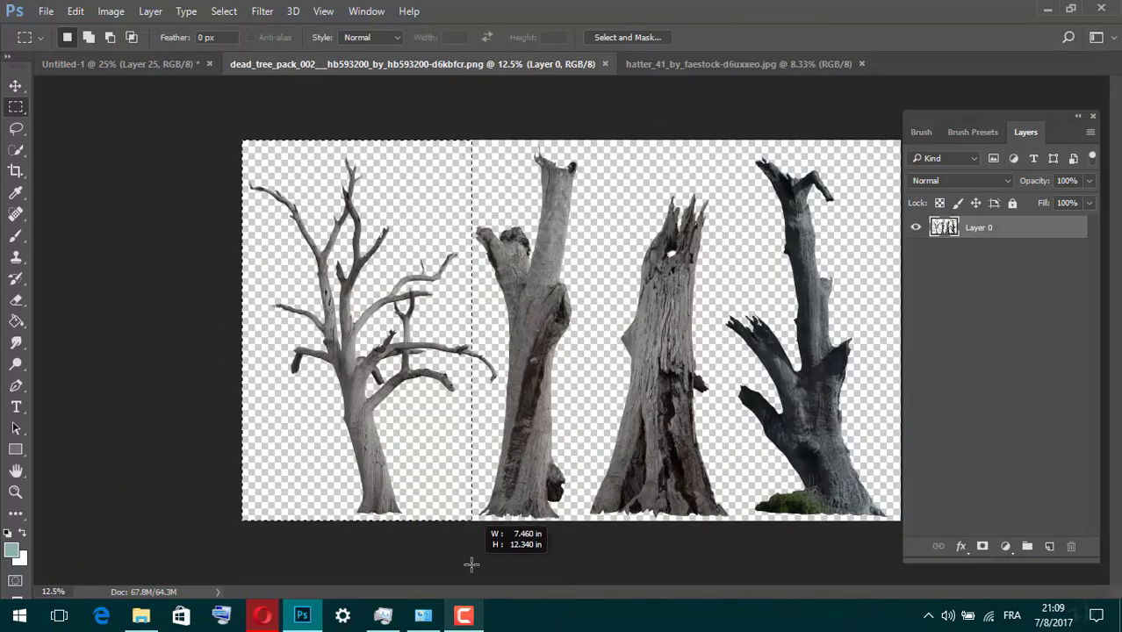
{"action": "left_click", "coordinate": [220, 146]}
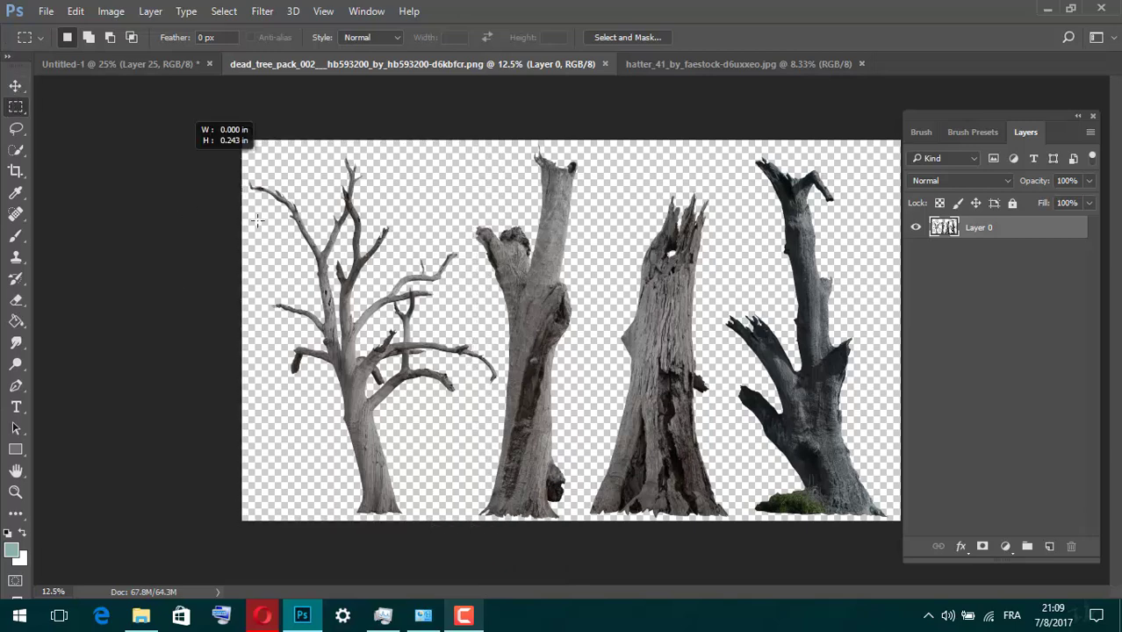
{"action": "right_click", "coordinate": [16, 128]}
{"action": "left_click", "coordinate": [88, 146]}
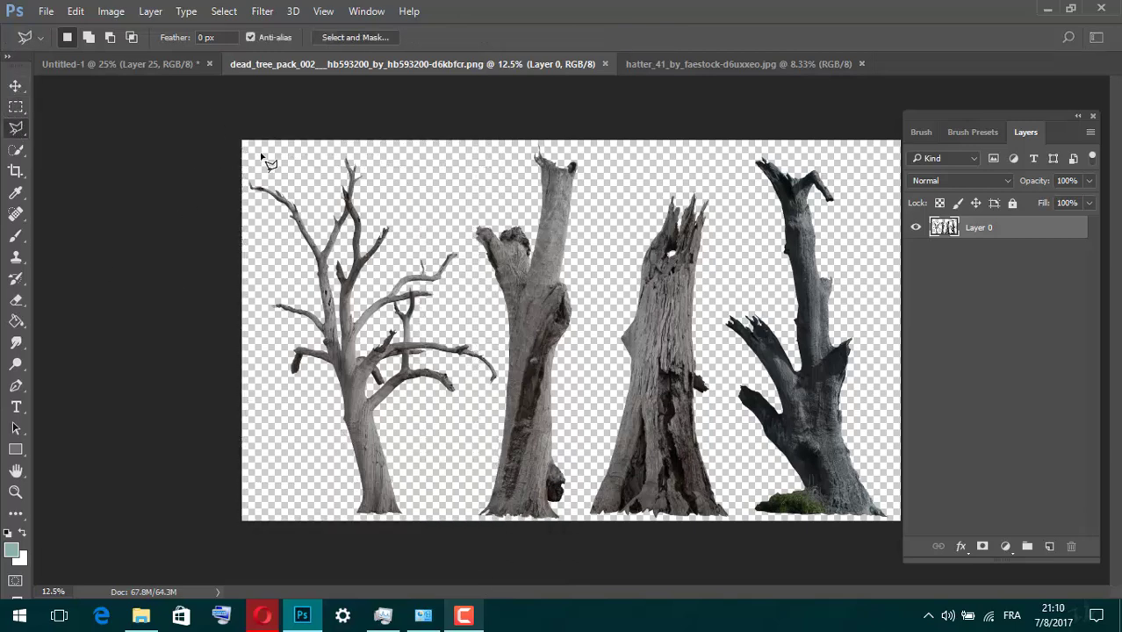
{"action": "double_click", "coordinate": [265, 165]}
{"action": "key", "text": "Return"}
{"action": "left_click", "coordinate": [262, 160]}
{"action": "left_click", "coordinate": [148, 259]}
{"action": "left_click", "coordinate": [195, 499]}
{"action": "left_click", "coordinate": [230, 559]}
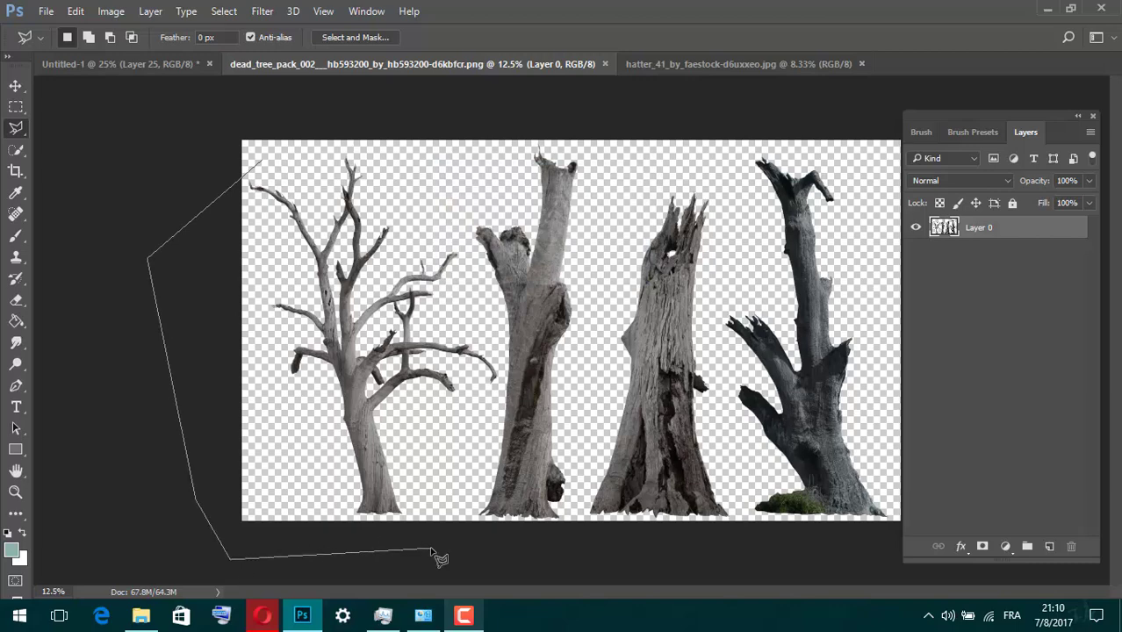
{"action": "left_click", "coordinate": [261, 160]}
Move the selected tree into the composition at about 21%, left of the stone arch.
{"action": "left_click", "coordinate": [16, 85]}
{"action": "mouse_move", "coordinate": [354, 373]}
{"action": "left_mouse_down"}
{"action": "mouse_move", "coordinate": [180, 67]}
{"action": "mouse_move", "coordinate": [592, 324]}
{"action": "left_mouse_up"}
{"action": "key", "text": "ctrl+t"}
{"action": "key", "text": "ctrl+minus"}
{"action": "key", "text": "ctrl+minus"}
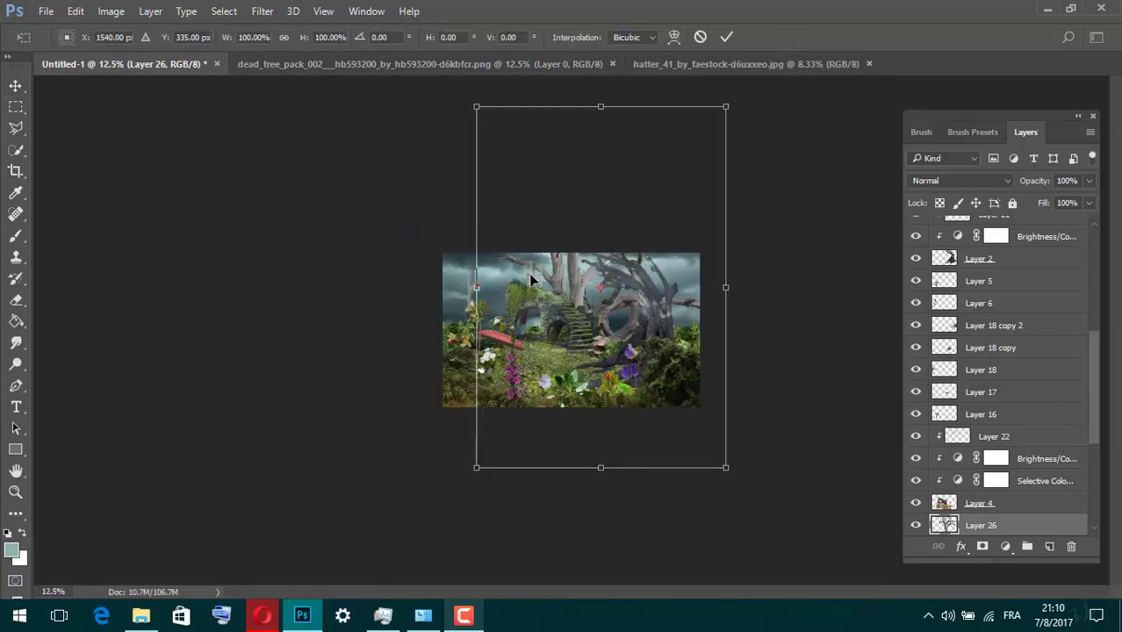
{"action": "left_click_drag", "start_coordinate": [484, 118], "coordinate": [557, 264]}
{"action": "key", "text": "ctrl+plus"}
{"action": "key", "text": "ctrl+plus"}
{"action": "key", "text": "ctrl+plus"}
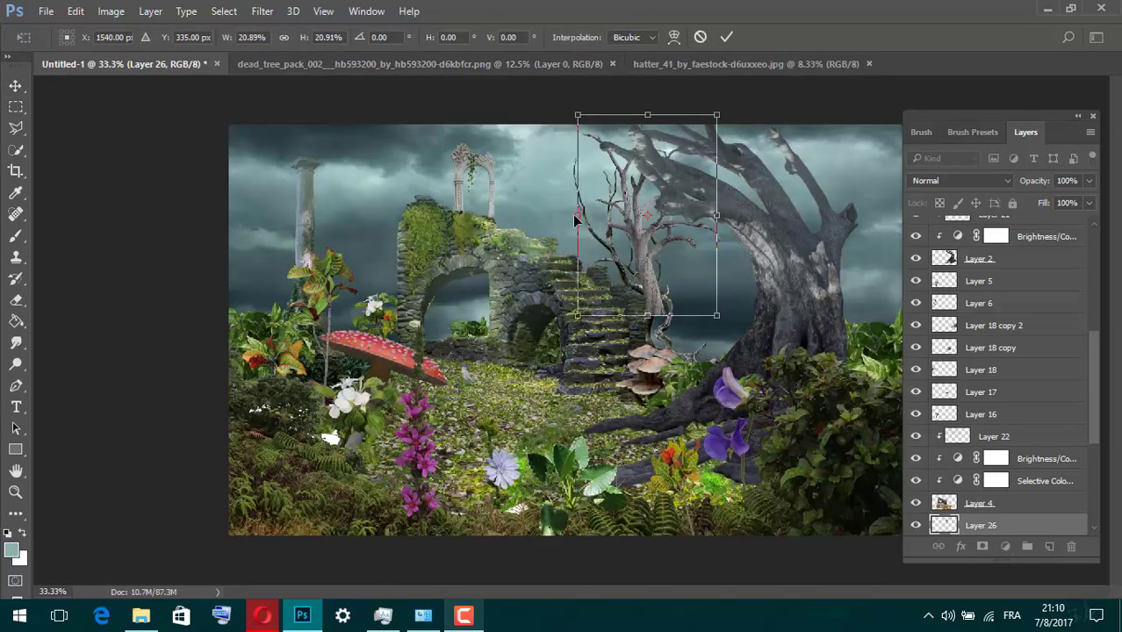
{"action": "mouse_move", "coordinate": [627, 195]}
{"action": "left_mouse_down"}
{"action": "mouse_move", "coordinate": [393, 253]}
{"action": "mouse_move", "coordinate": [389, 231]}
{"action": "left_mouse_up"}
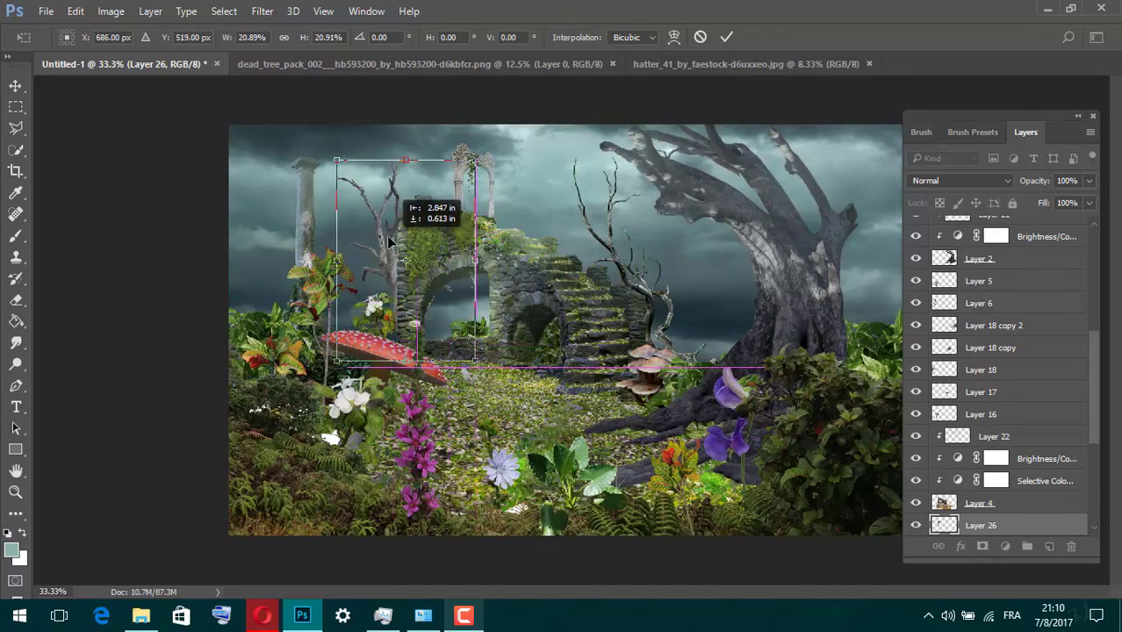
{"action": "key", "text": "Return"}
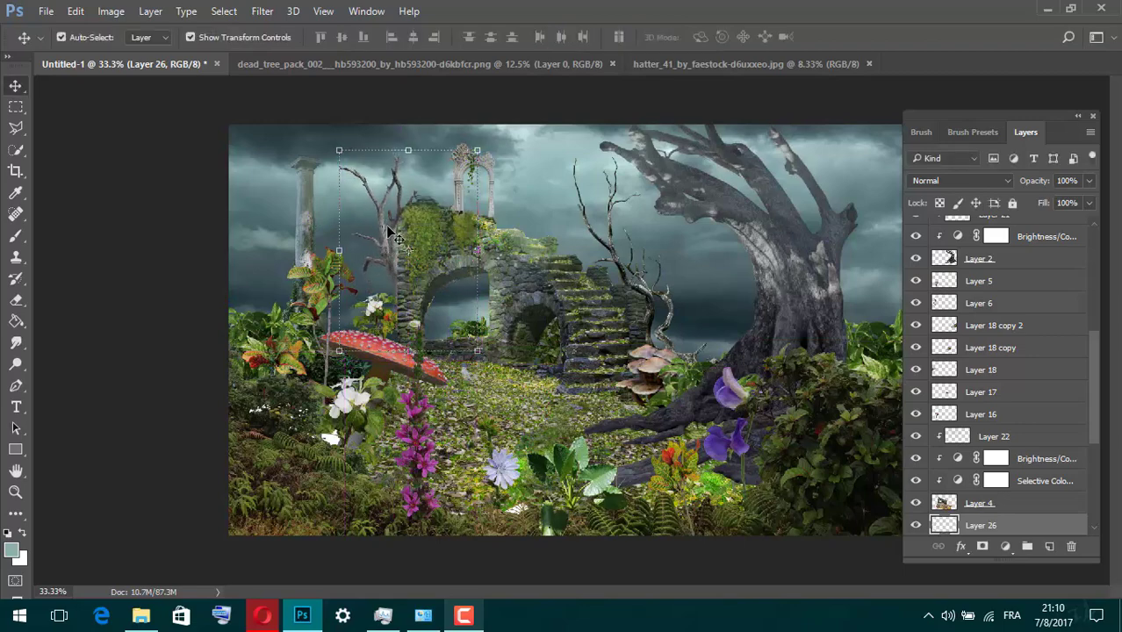
{"action": "key", "text": "ctrl+minus"}
Add another pack tree at about 18–20%, tilted 21.3°, at the right edge.
{"action": "left_click", "coordinate": [552, 62]}
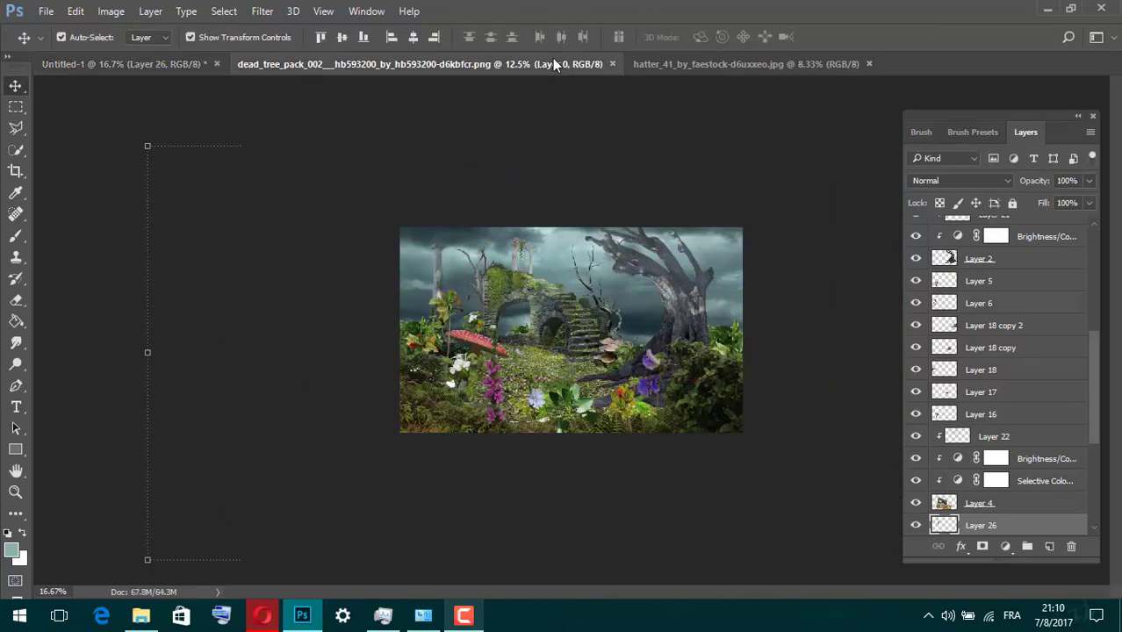
{"action": "left_click_drag", "start_coordinate": [347, 395], "coordinate": [601, 427]}
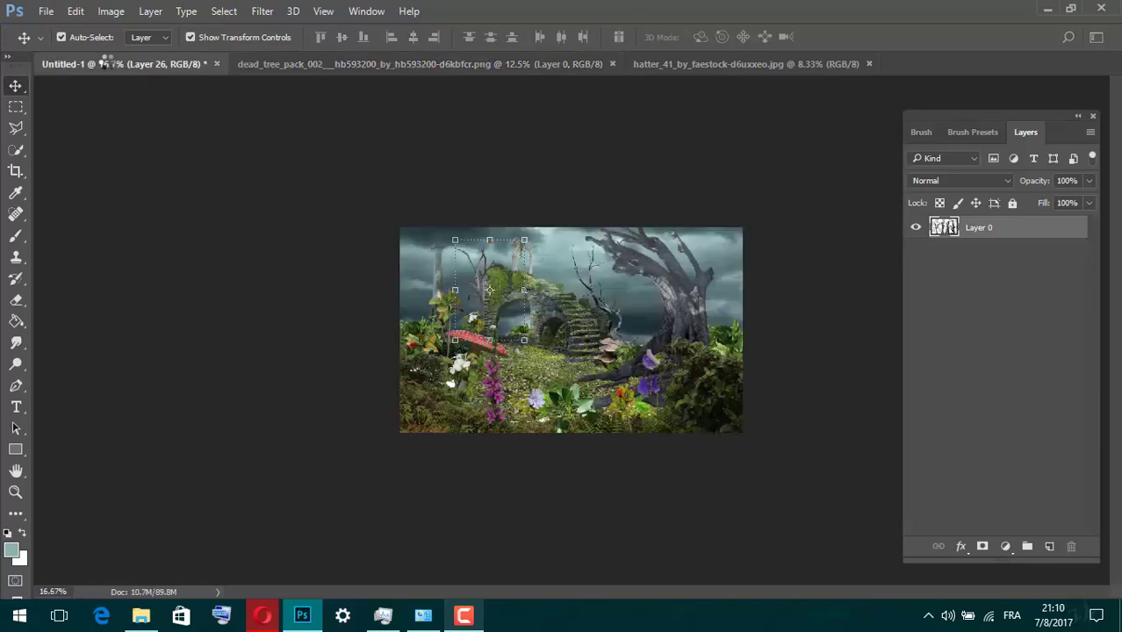
{"action": "key", "text": "ctrl+t"}
{"action": "key", "text": "ctrl+minus"}
{"action": "key", "text": "ctrl+minus"}
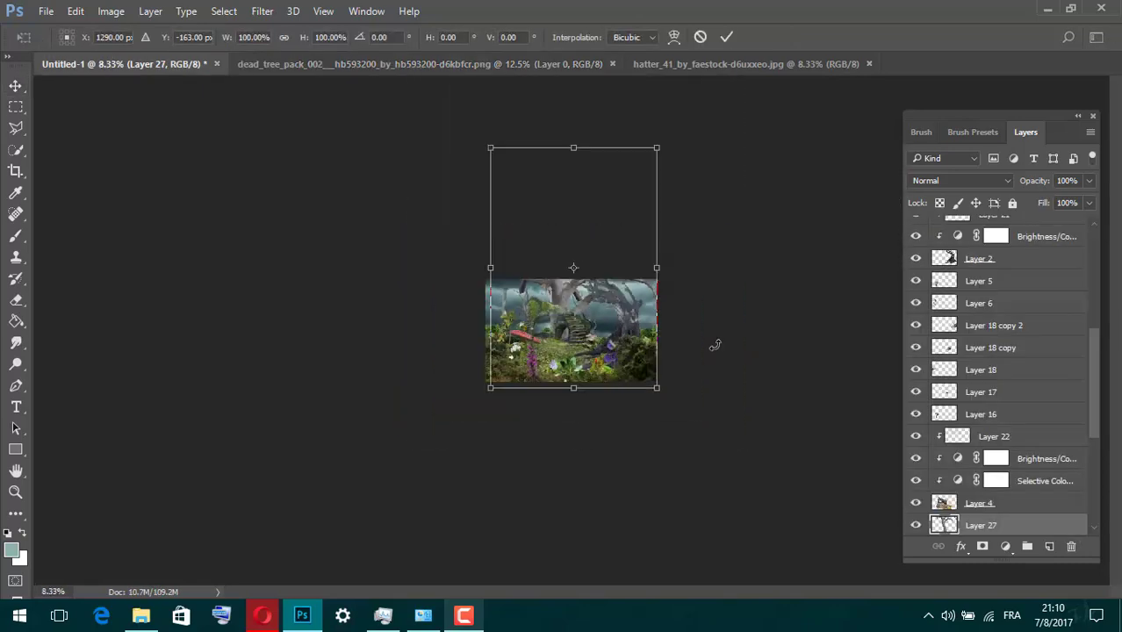
{"action": "left_click_drag", "start_coordinate": [485, 146], "coordinate": [559, 232]}
{"action": "key", "text": "ctrl+plus"}
{"action": "key", "text": "ctrl+plus"}
{"action": "key", "text": "ctrl+plus"}
{"action": "left_click_drag", "start_coordinate": [575, 162], "coordinate": [808, 316]}
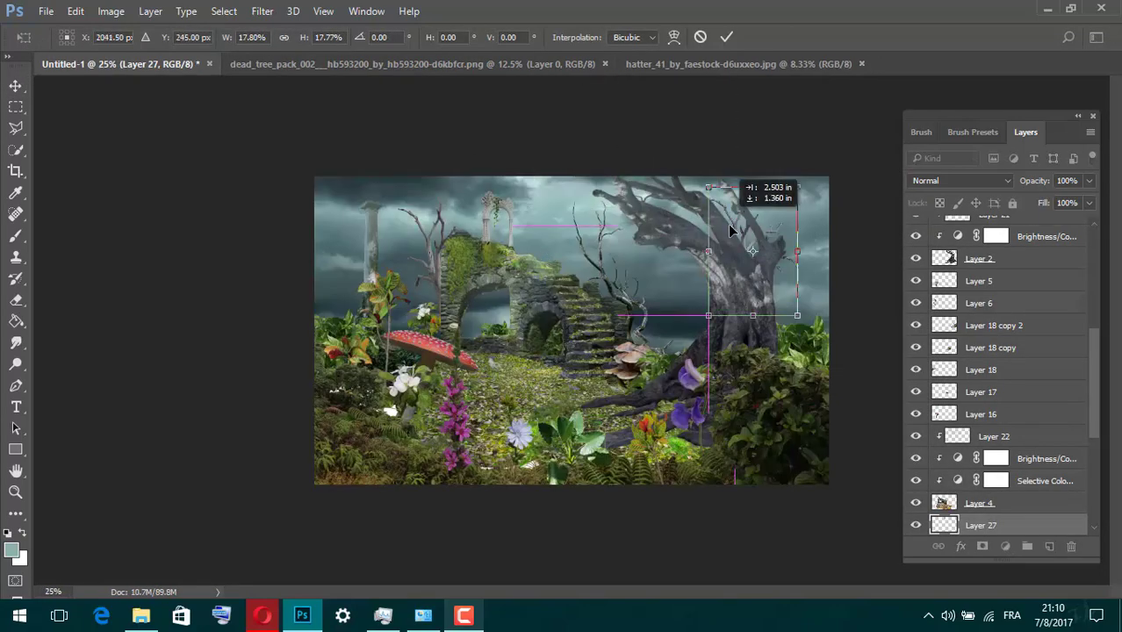
{"action": "mouse_move", "coordinate": [821, 215]}
{"action": "left_mouse_down"}
{"action": "mouse_move", "coordinate": [834, 255]}
{"action": "mouse_move", "coordinate": [884, 231]}
{"action": "left_mouse_up"}
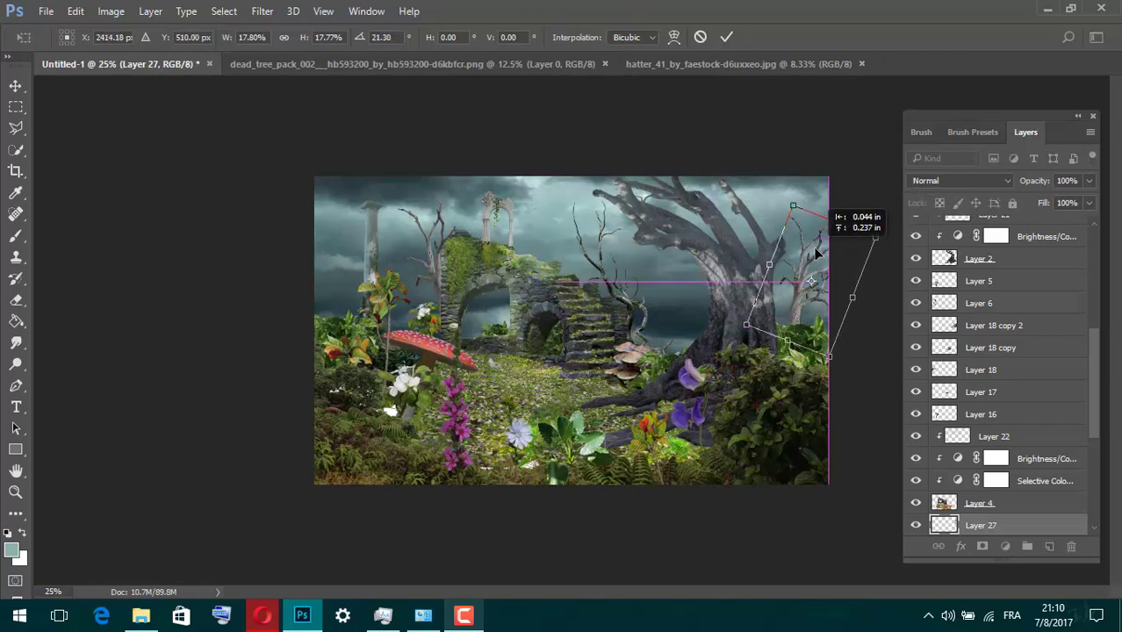
{"action": "left_click_drag", "start_coordinate": [795, 220], "coordinate": [789, 198]}
{"action": "key", "text": "Return"}
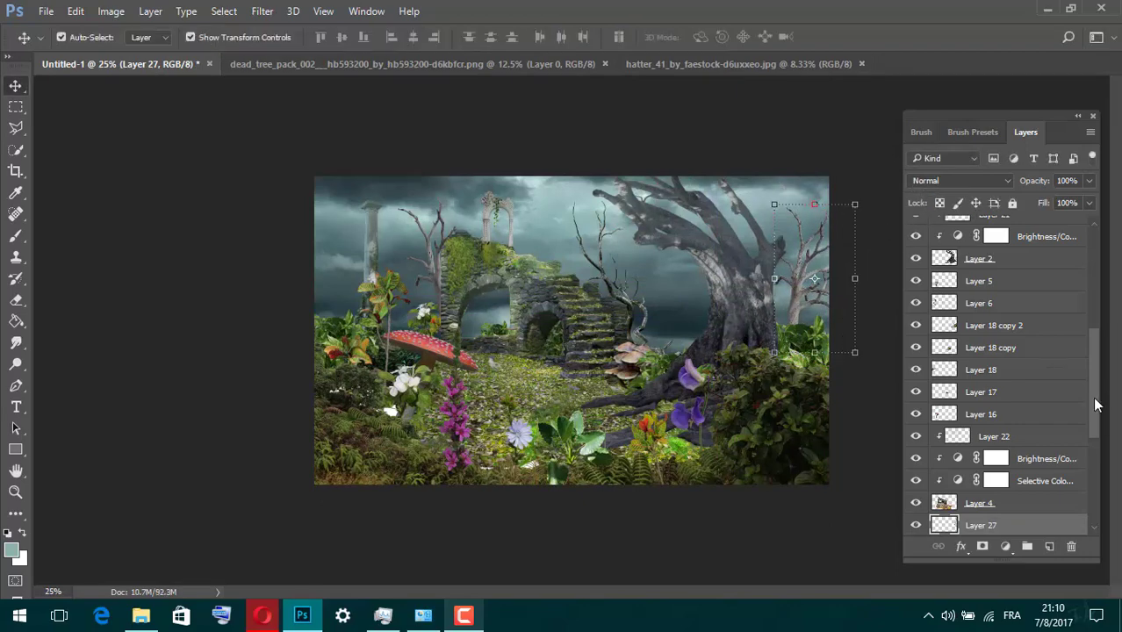
{"action": "scroll", "coordinate": [1010, 395], "scroll_direction": "down", "scroll_amount": 3}
Add a clipped layer above Layer 27 and brush faint shading over the small tree.
{"action": "left_click", "coordinate": [1049, 547]}
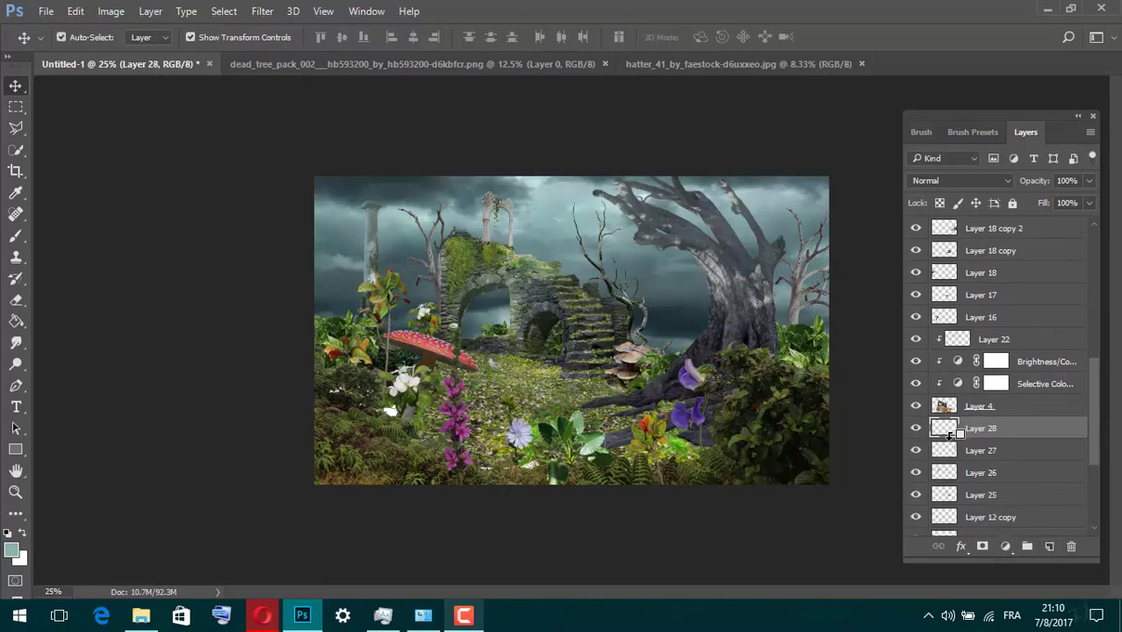
{"action": "key", "text": "ctrl+alt+g"}
{"action": "key", "text": "b"}
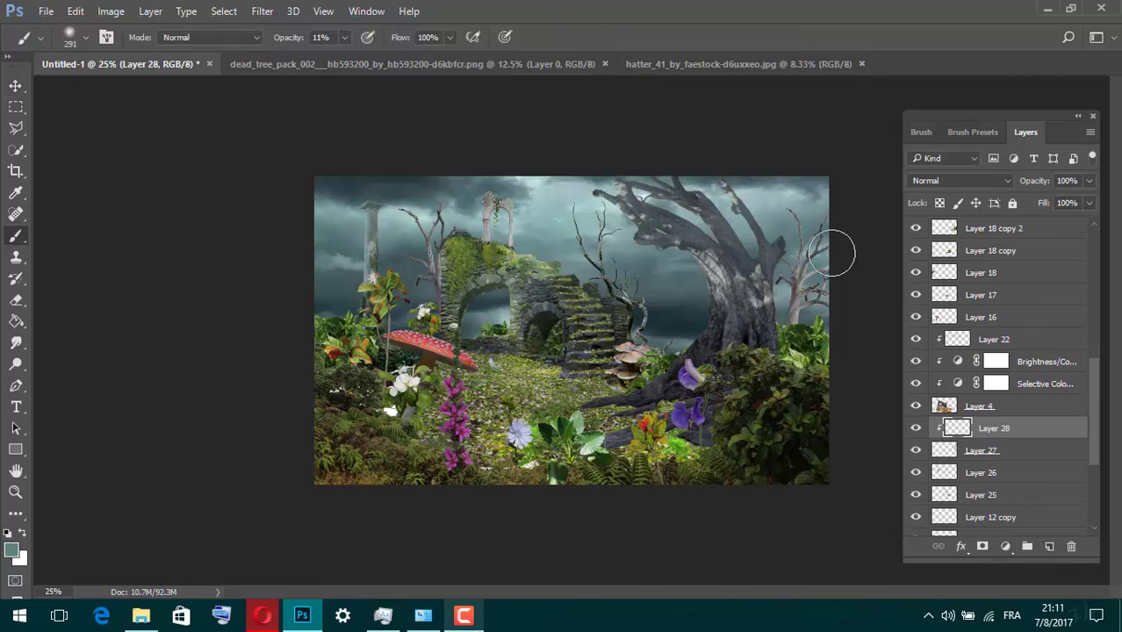
{"action": "left_click_drag", "start_coordinate": [801, 242], "coordinate": [816, 229]}
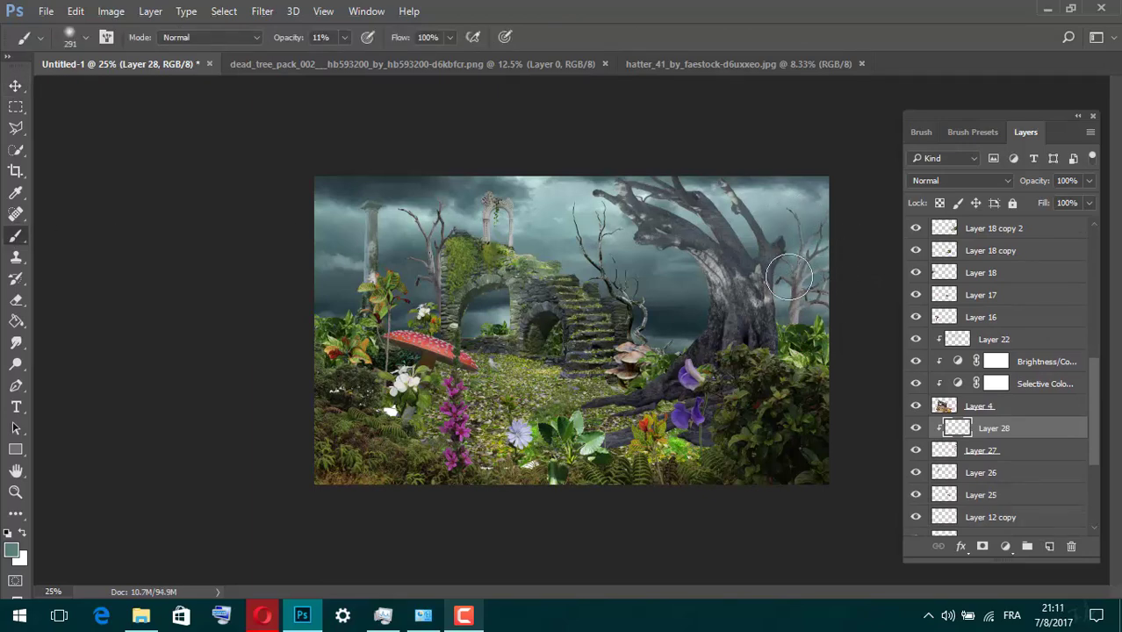
Clip a new Layer 29 to Layer 26 and paint a faint tone over its branches.
{"action": "left_click", "coordinate": [958, 474]}
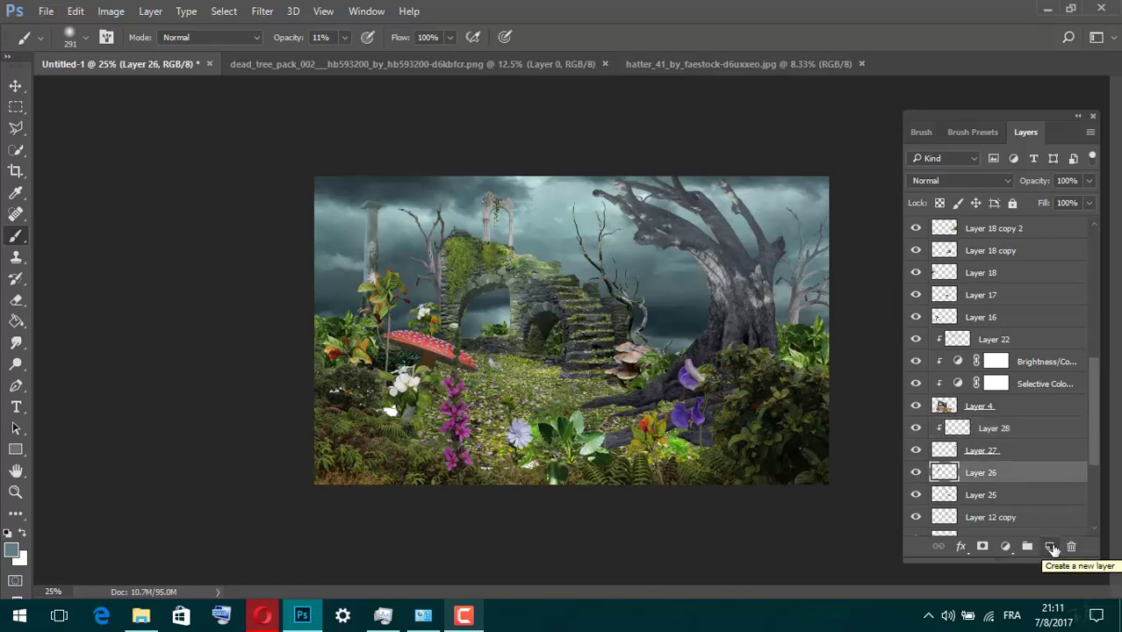
{"action": "left_click", "coordinate": [1052, 547]}
{"action": "left_click", "coordinate": [955, 479], "text": "alt"}
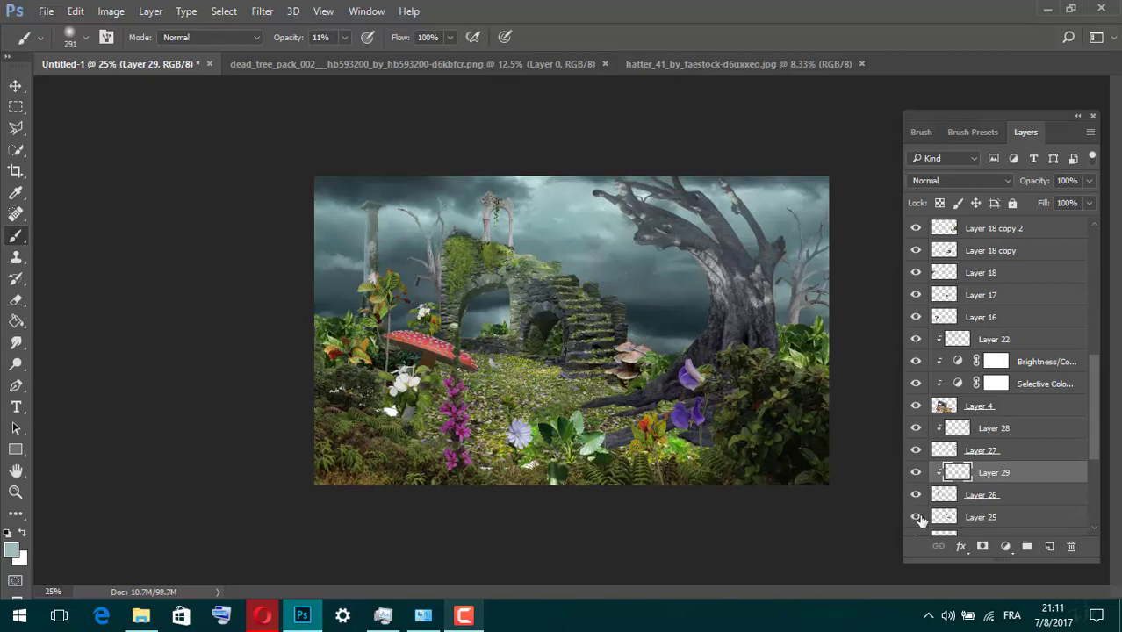
{"action": "left_click_drag", "start_coordinate": [454, 274], "coordinate": [406, 307]}
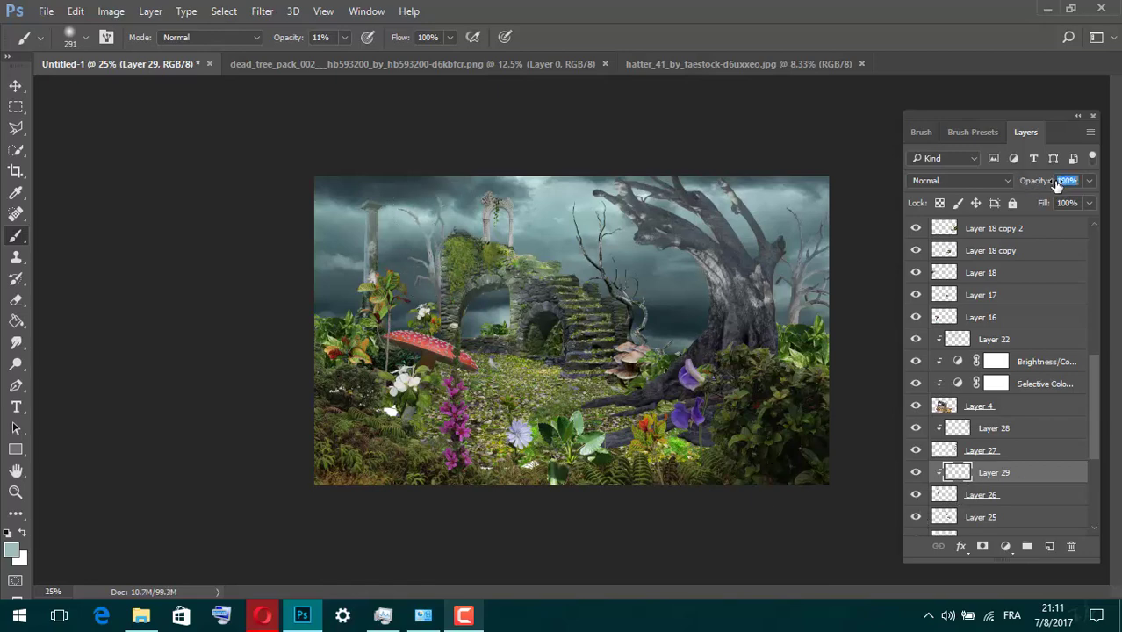
{"action": "left_click", "coordinate": [1071, 547]}
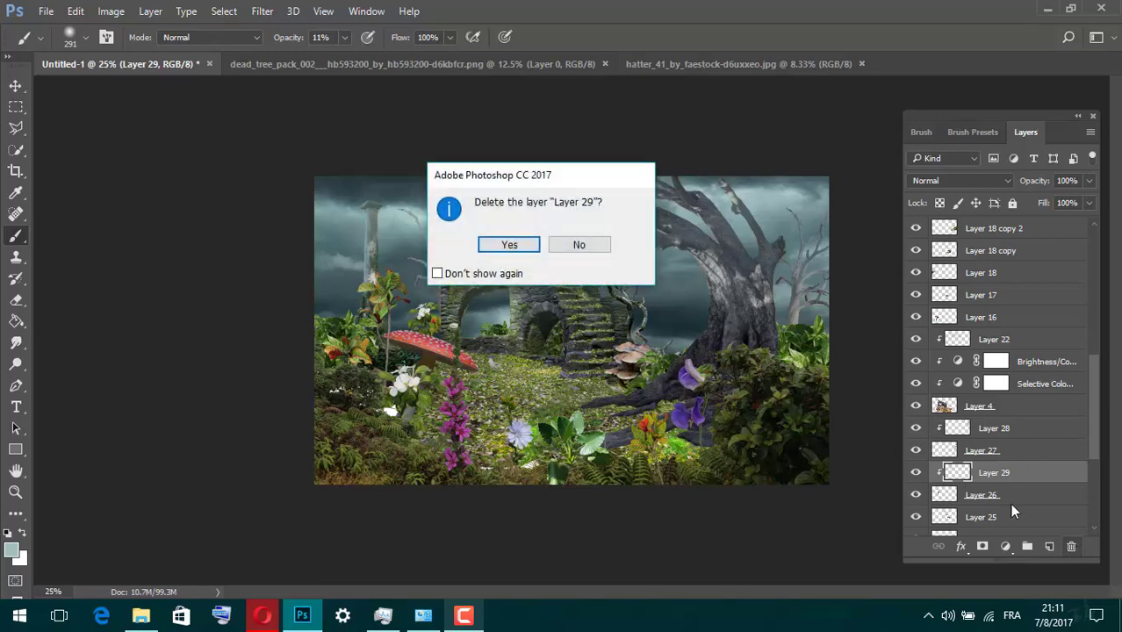
{"action": "key", "text": "Return"}
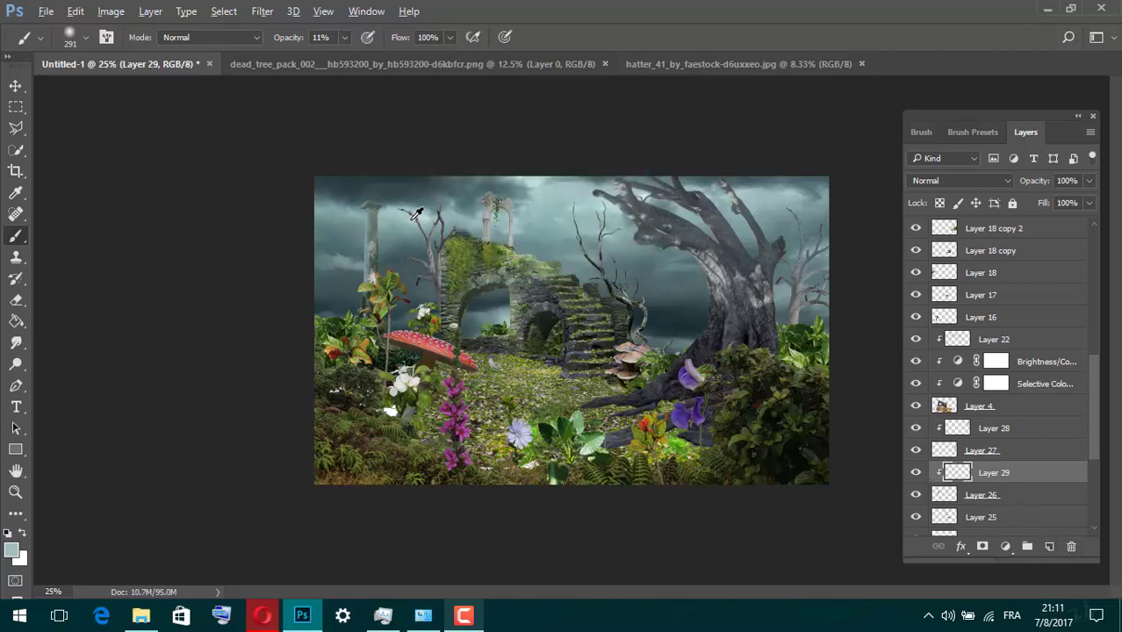
{"action": "left_click_drag", "start_coordinate": [436, 290], "coordinate": [411, 217]}
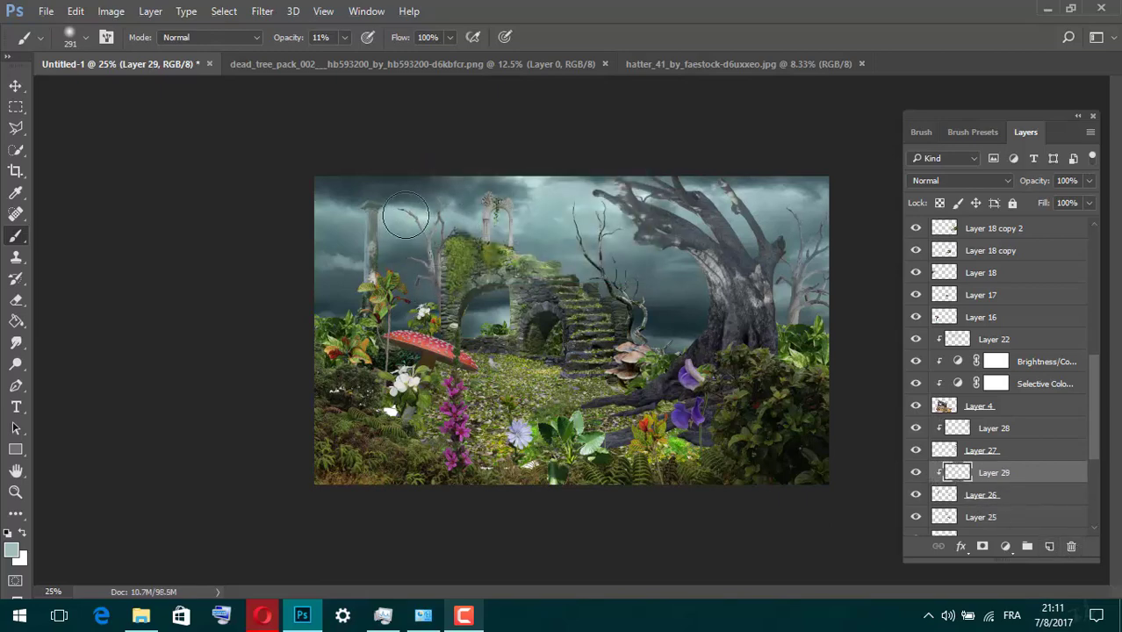
Add a clipped Layer 30 for the Layer 25 tree and sample a colour from the sky.
{"action": "left_click", "coordinate": [981, 516]}
{"action": "left_click", "coordinate": [1050, 546]}
{"action": "left_click_drag", "start_coordinate": [1100, 441], "coordinate": [1100, 460]}
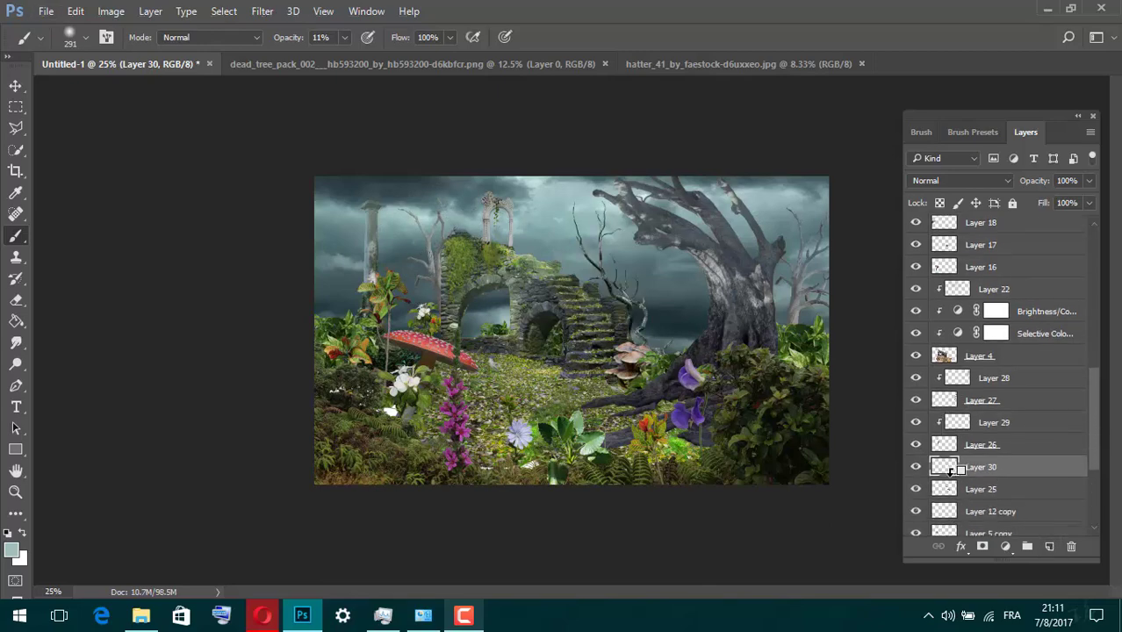
{"action": "left_click", "coordinate": [958, 464], "text": "alt"}
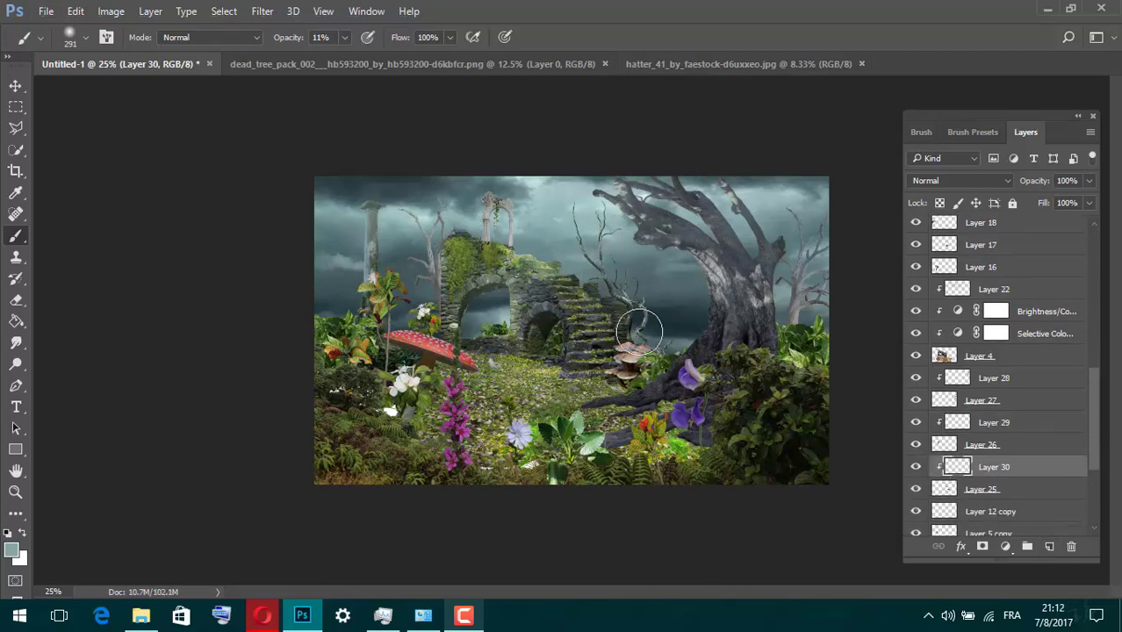
{"action": "left_click", "coordinate": [569, 230], "text": "alt"}
{"action": "scroll", "coordinate": [569, 230], "scroll_direction": "down", "scroll_amount": 1}
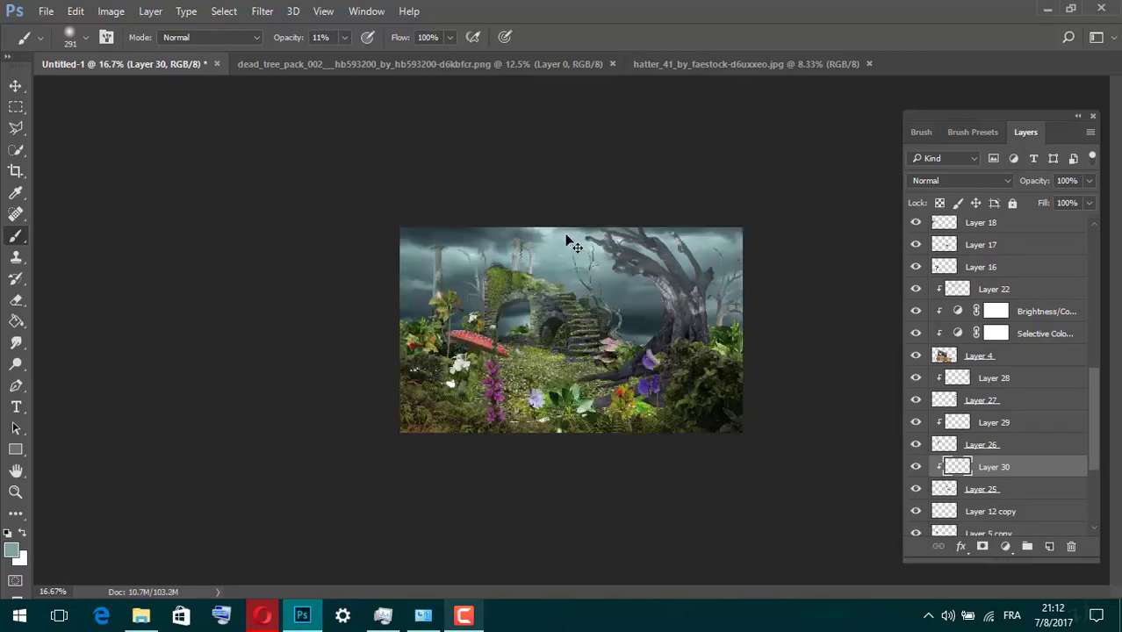
{"action": "scroll", "coordinate": [569, 230], "scroll_direction": "down", "scroll_amount": 1}
{"action": "scroll", "coordinate": [567, 236], "scroll_direction": "up", "scroll_amount": 2}
{"action": "scroll", "coordinate": [567, 235], "scroll_direction": "up", "scroll_amount": 1}
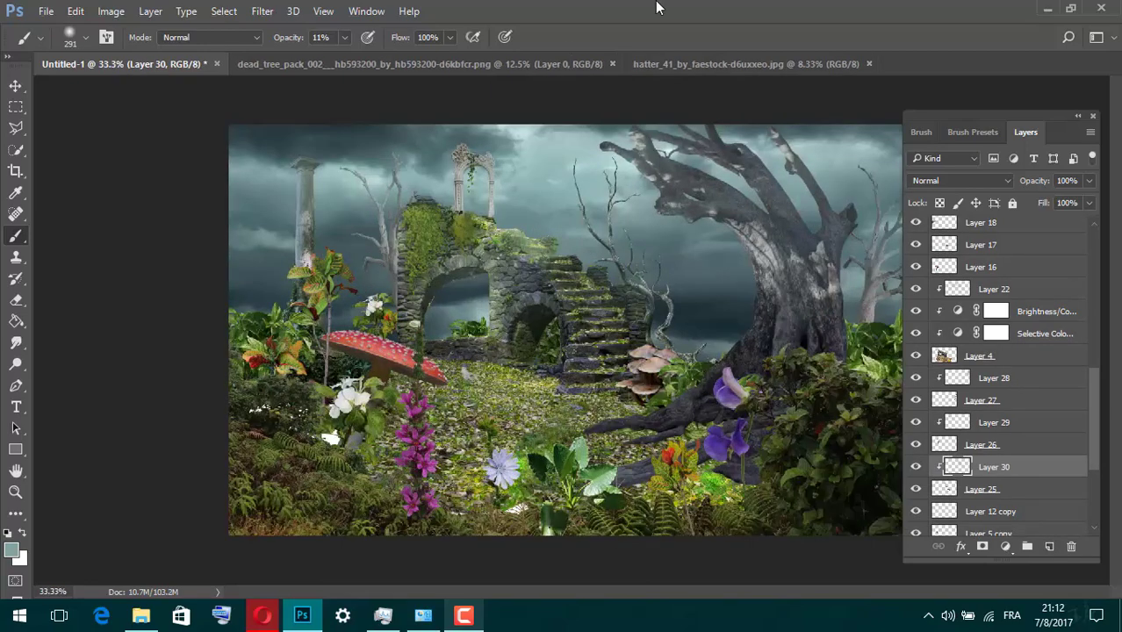
Close the dead tree pack and bring the cut-out hatter woman in, scaled to about 24%.
{"action": "left_click", "coordinate": [612, 63]}
{"action": "left_click", "coordinate": [440, 72]}
{"action": "key", "text": "v"}
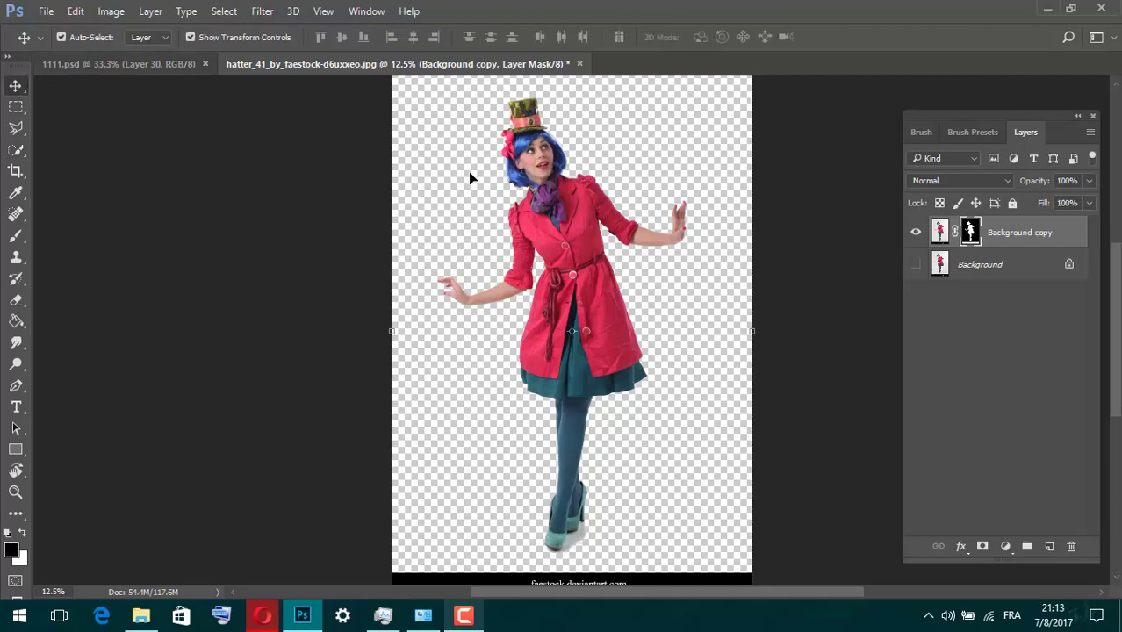
{"action": "left_click_drag", "start_coordinate": [468, 171], "coordinate": [471, 280]}
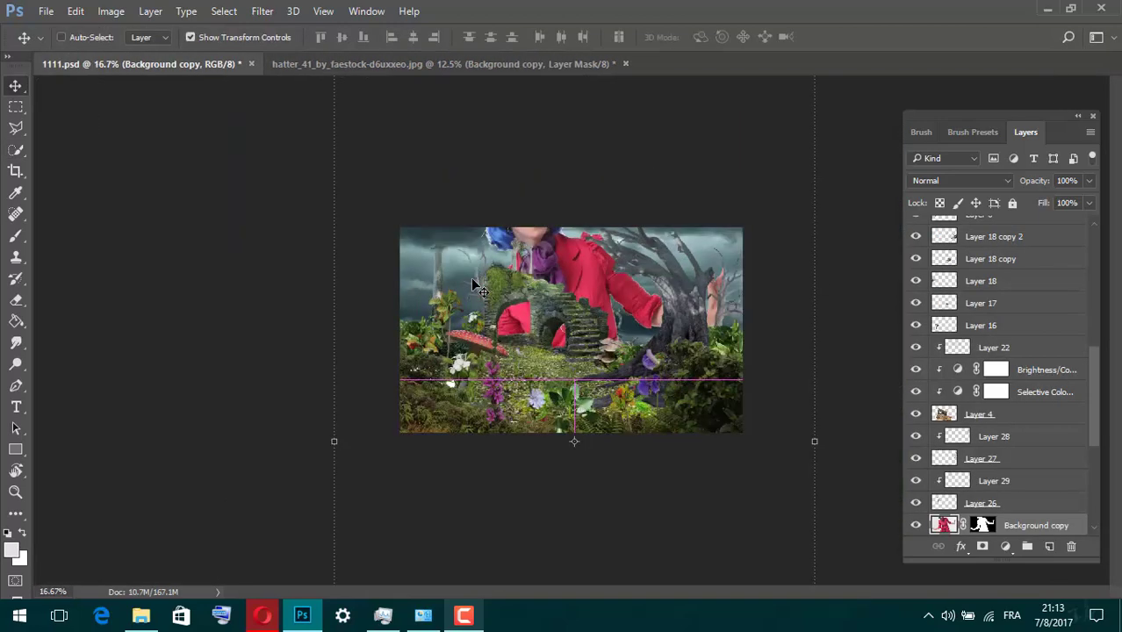
{"action": "scroll", "coordinate": [474, 285], "scroll_direction": "down", "scroll_amount": 3}
{"action": "key", "text": "ctrl+t"}
{"action": "left_click_drag", "start_coordinate": [486, 230], "coordinate": [548, 338]}
{"action": "scroll", "coordinate": [549, 338], "scroll_direction": "up", "scroll_amount": 3}
{"action": "scroll", "coordinate": [548, 338], "scroll_direction": "up", "scroll_amount": 1}
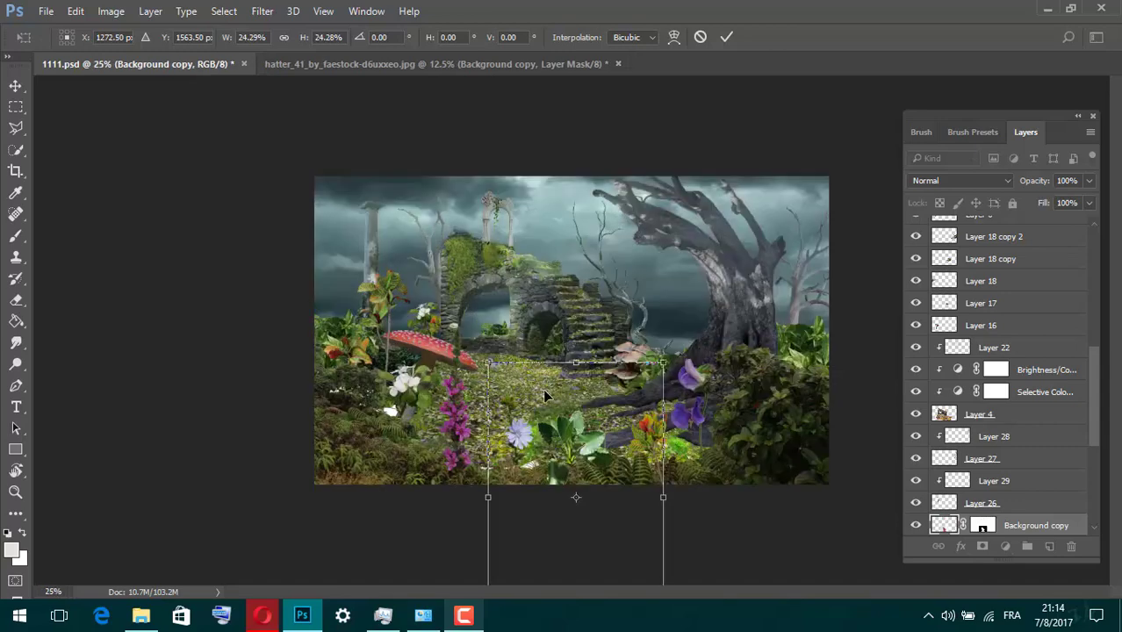
{"action": "key", "text": "Return"}
Move the woman's layer above Layer 22, stand her before the arch, and load her mask as a selection.
{"action": "left_click_drag", "start_coordinate": [1095, 400], "coordinate": [1093, 444]}
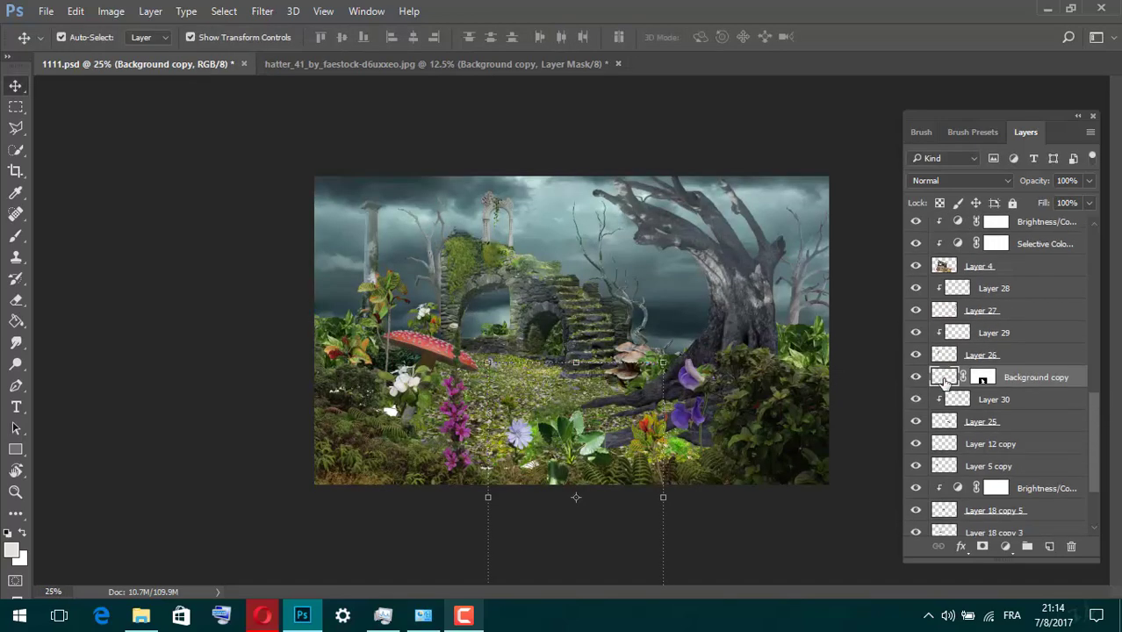
{"action": "left_click_drag", "start_coordinate": [945, 384], "coordinate": [983, 303]}
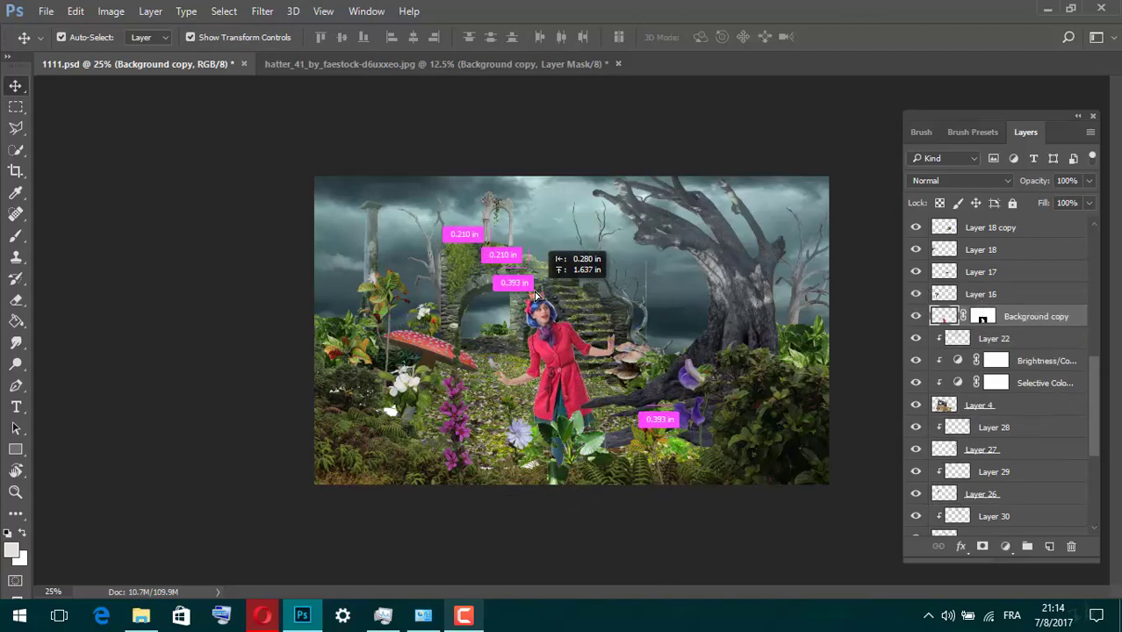
{"action": "left_click_drag", "start_coordinate": [563, 395], "coordinate": [545, 295]}
{"action": "key", "text": "ctrl+plus"}
{"action": "key", "text": "ctrl+plus"}
{"action": "key", "text": "ctrl+plus"}
{"action": "key", "text": "ctrl+plus"}
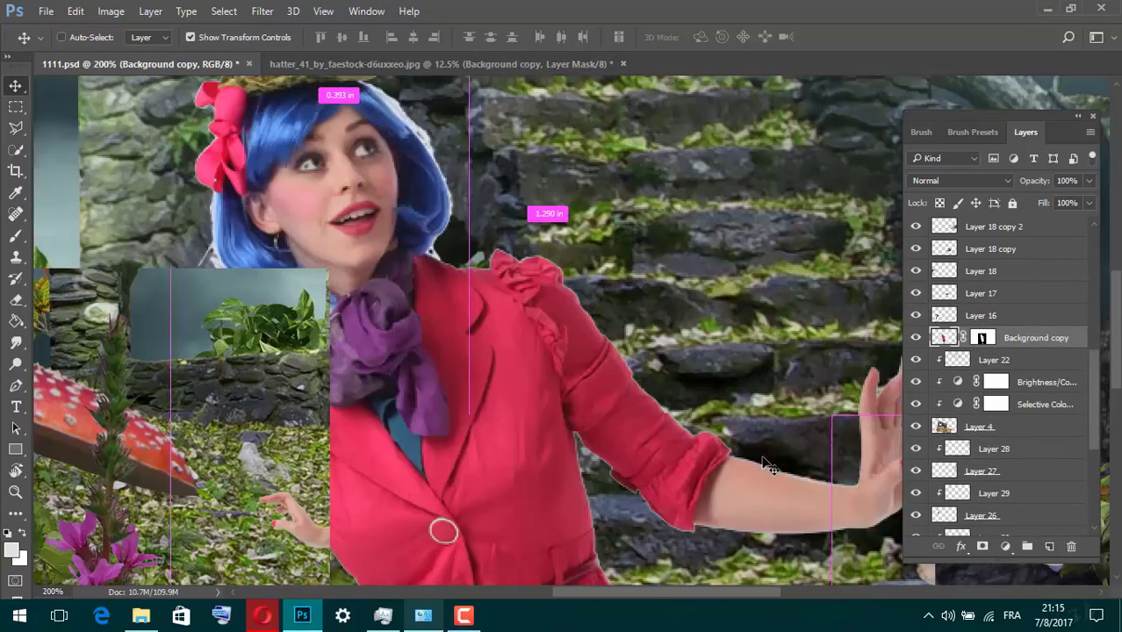
{"action": "key", "text": "ctrl+minus"}
{"action": "key", "text": "ctrl+minus"}
{"action": "left_click", "coordinate": [983, 339]}
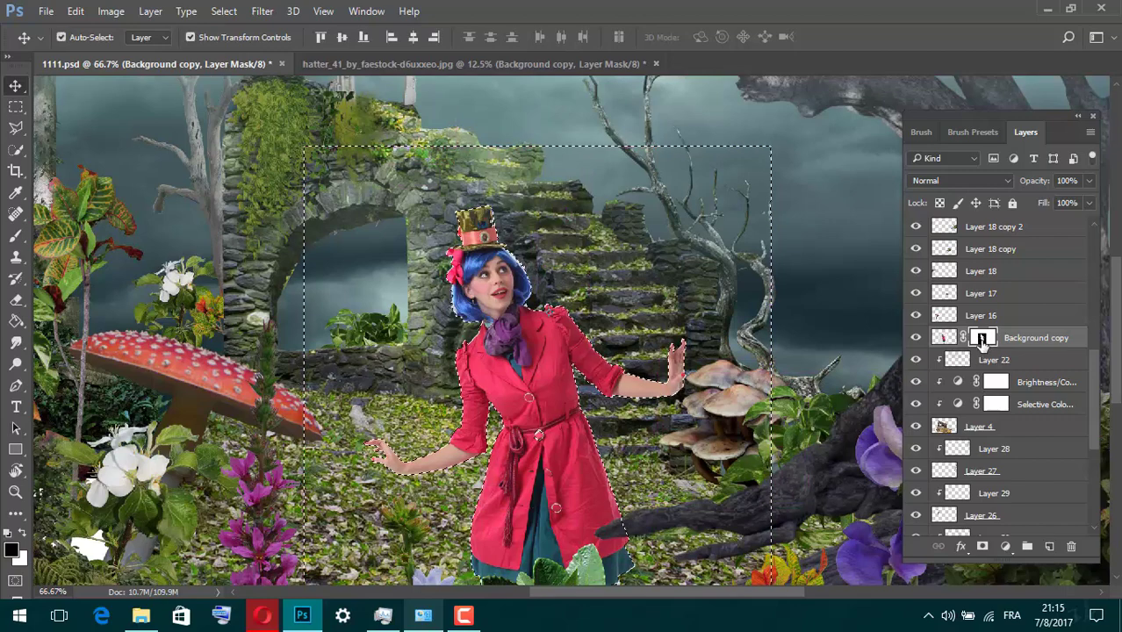
{"action": "left_click", "coordinate": [16, 149]}
In Select and Mask, set Contrast 24% and Shift Edge −31%, outputting to New Layer with Layer Mask.
{"action": "left_click", "coordinate": [426, 36]}
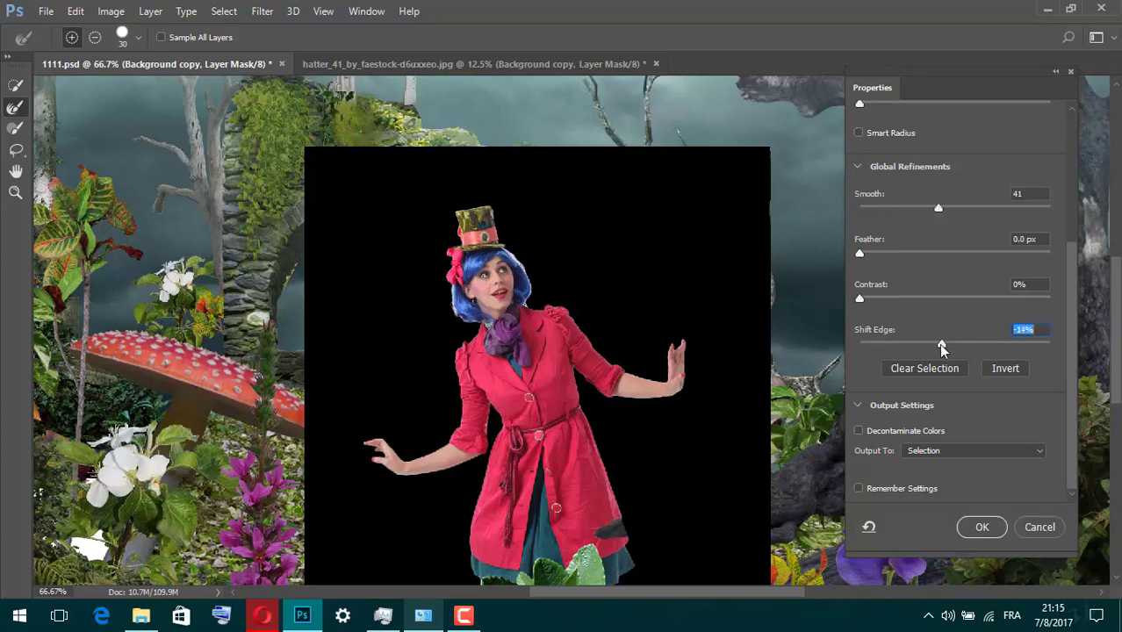
{"action": "left_click_drag", "start_coordinate": [860, 299], "coordinate": [863, 299]}
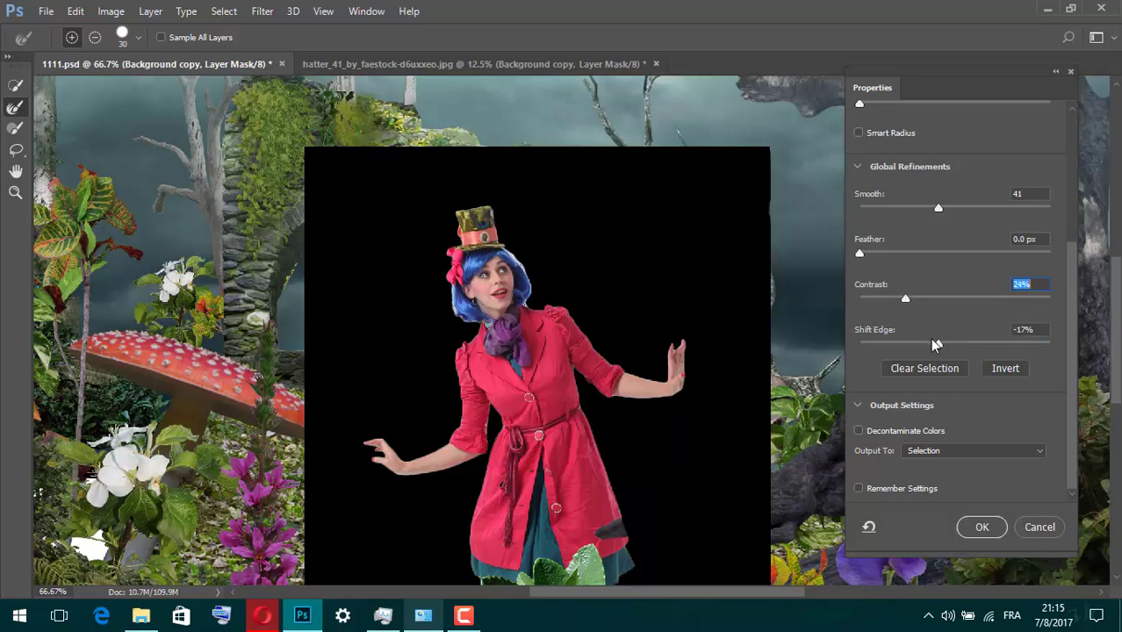
{"action": "left_click_drag", "start_coordinate": [936, 344], "coordinate": [923, 347]}
{"action": "left_click", "coordinate": [975, 451]}
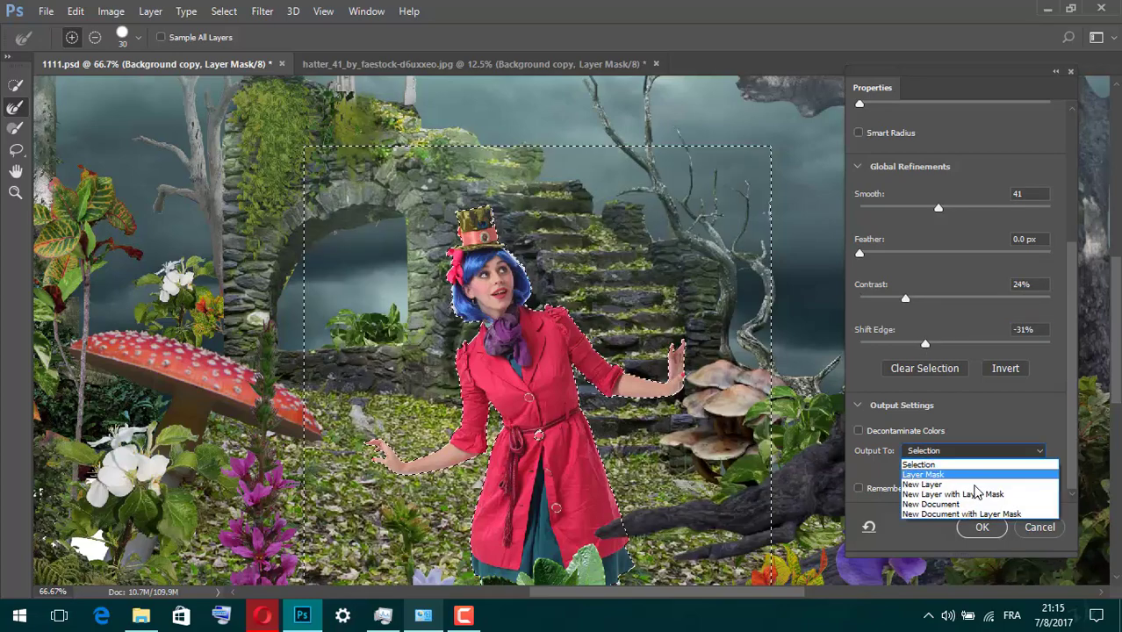
{"action": "left_click", "coordinate": [973, 489]}
{"action": "left_click", "coordinate": [982, 527]}
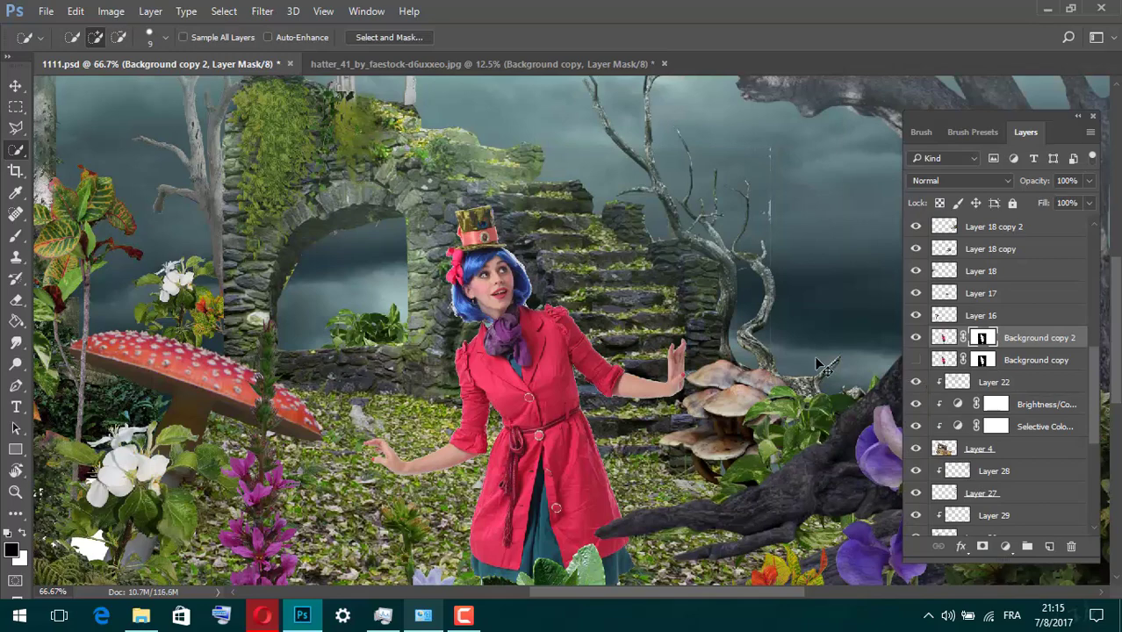
Apply the layer mask permanently on Background copy 2.
{"action": "key", "text": "ctrl+plus"}
{"action": "key", "text": "ctrl+plus"}
{"action": "key", "text": "ctrl+minus"}
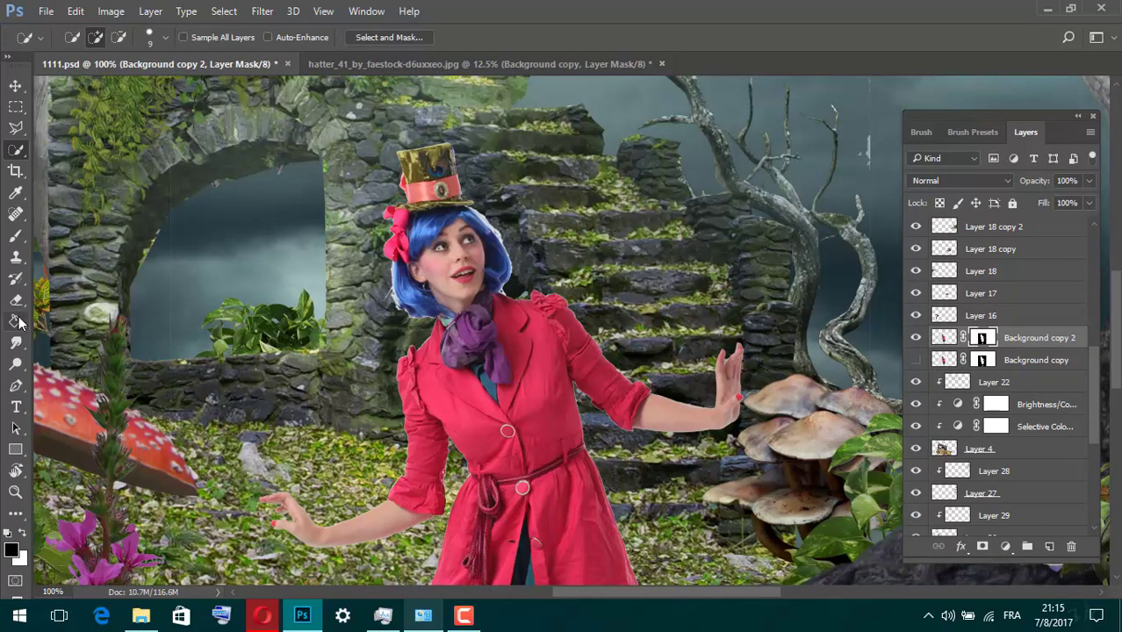
{"action": "left_click", "coordinate": [16, 235]}
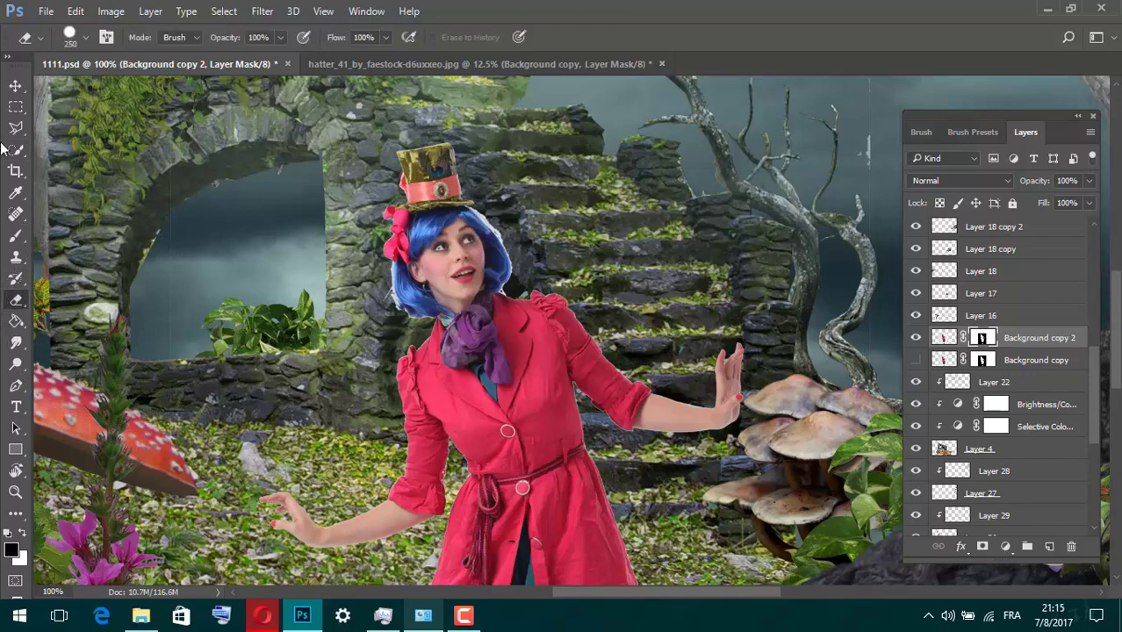
{"action": "right_click", "coordinate": [274, 188]}
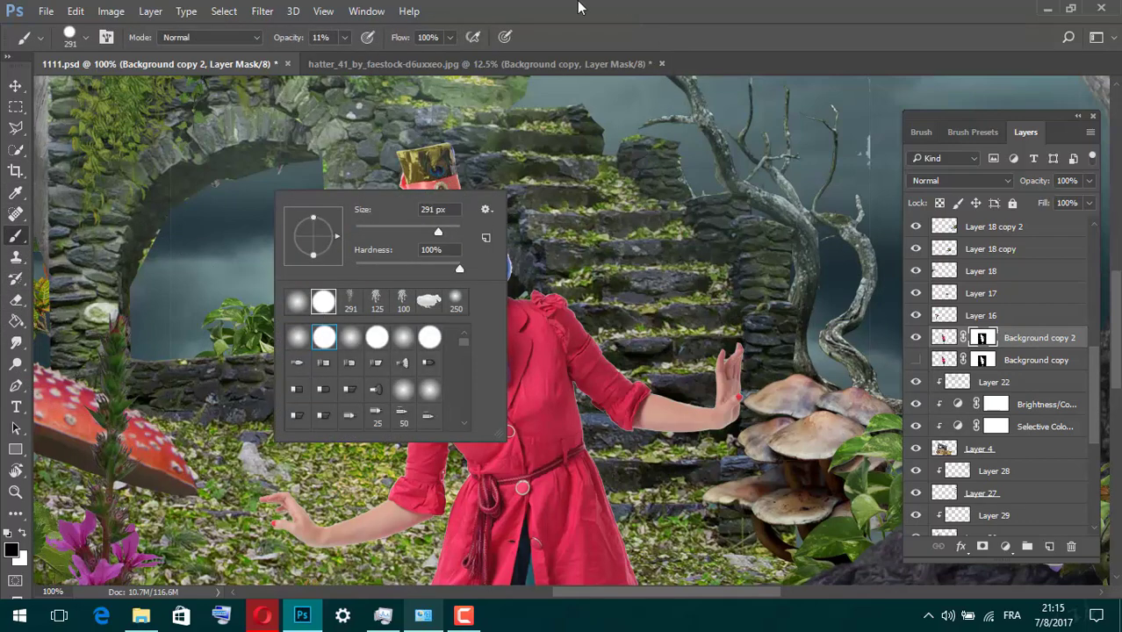
{"action": "right_click", "coordinate": [983, 339]}
{"action": "left_click", "coordinate": [990, 393]}
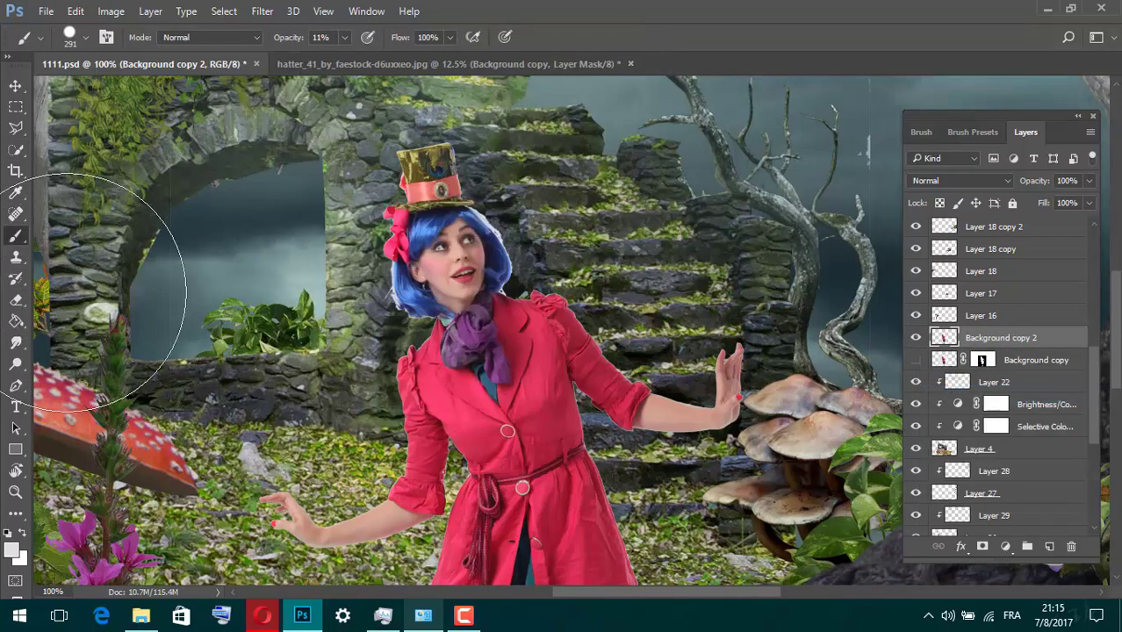
Clean up the woman's cutout edges with a small eraser and the Smudge tool.
{"action": "key", "text": "e"}
{"action": "key", "text": "bracketleft"}
{"action": "key", "text": "bracketleft"}
{"action": "key", "text": "bracketleft"}
{"action": "key", "text": "bracketleft"}
{"action": "key", "text": "bracketleft"}
{"action": "key", "text": "bracketleft"}
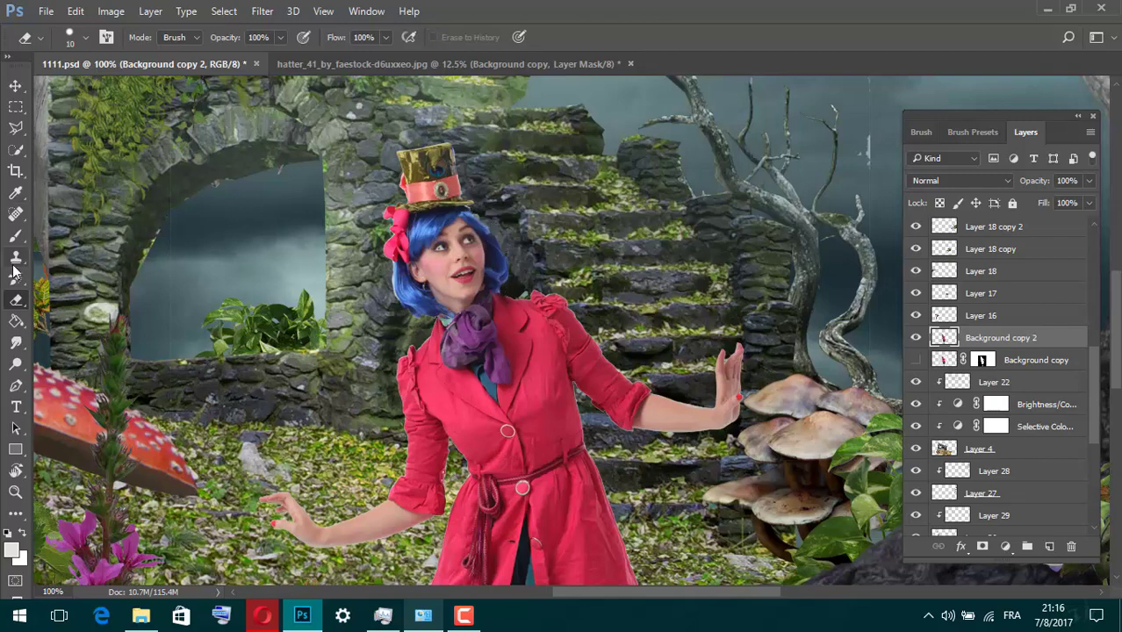
{"action": "left_click", "coordinate": [15, 343]}
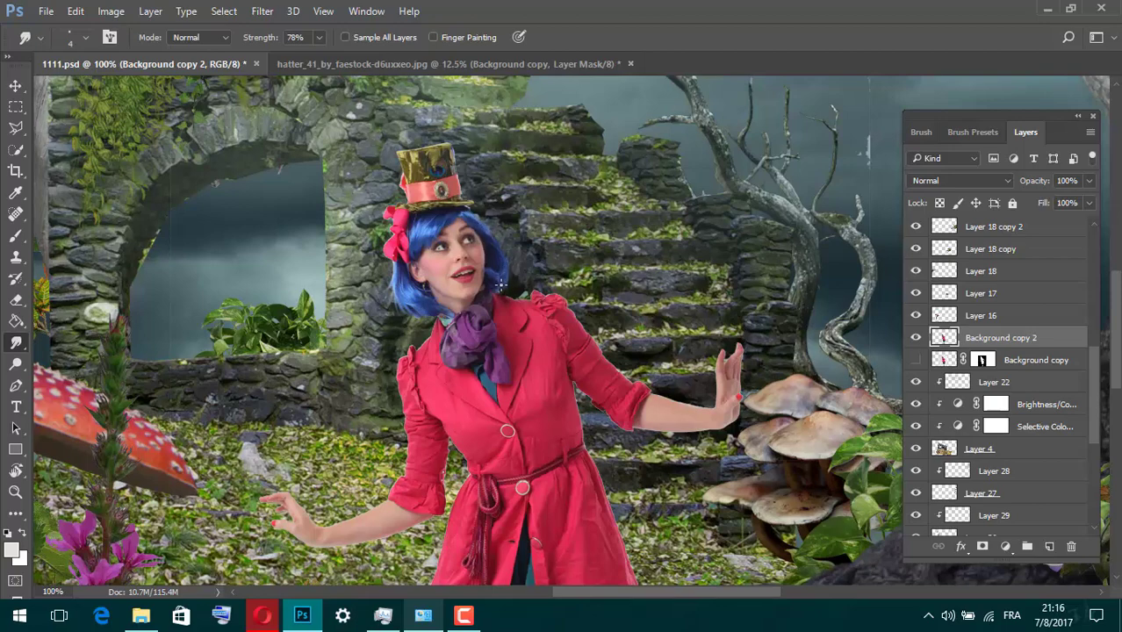
{"action": "key", "text": "ctrl+minus"}
{"action": "key", "text": "ctrl+minus"}
{"action": "key", "text": "ctrl+minus"}
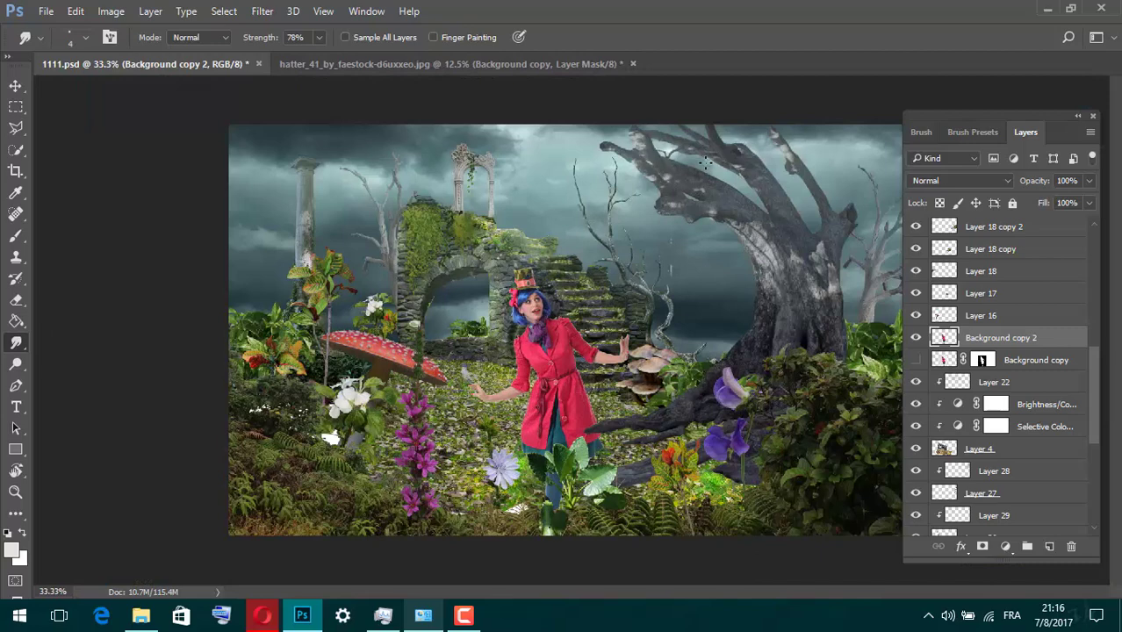
Flip the woman horizontally with width −100% and nudge her slightly right.
{"action": "key", "text": "ctrl+t"}
{"action": "type", "text": "-100"}
{"action": "key", "text": "Return"}
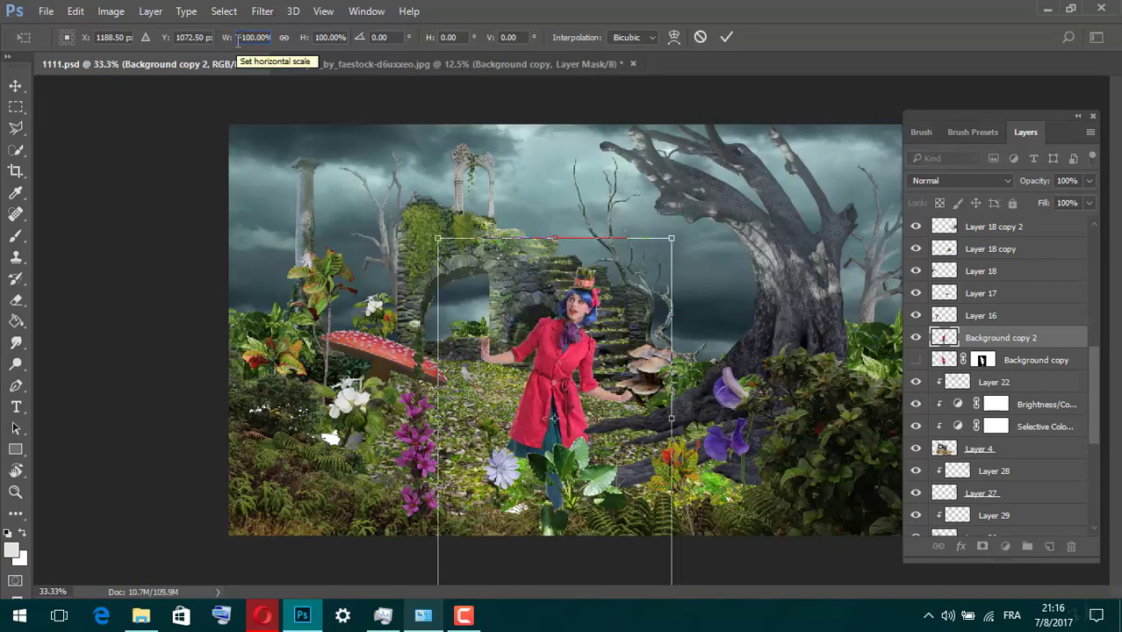
{"action": "left_click_drag", "start_coordinate": [539, 333], "coordinate": [553, 329]}
{"action": "key", "text": "Return"}
{"action": "key", "text": "r"}
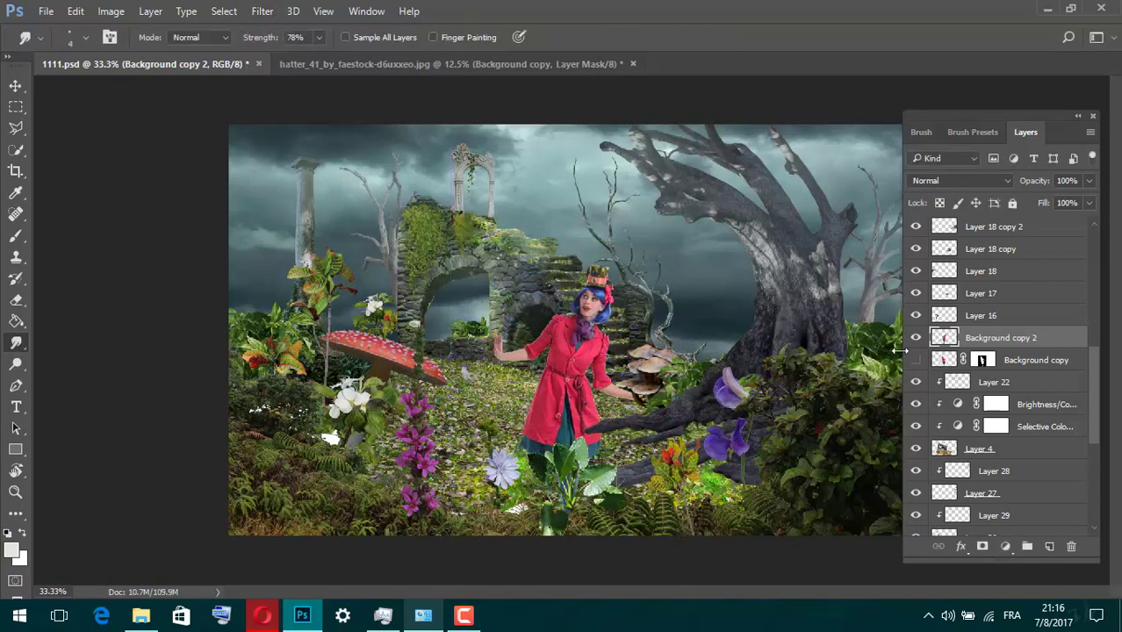
{"action": "key", "text": "ctrl+minus"}
{"action": "key", "text": "ctrl+minus"}
Lift the woman's shadows with Shadows/Highlights at Amount 35% and save the document.
{"action": "left_click", "coordinate": [118, 15]}
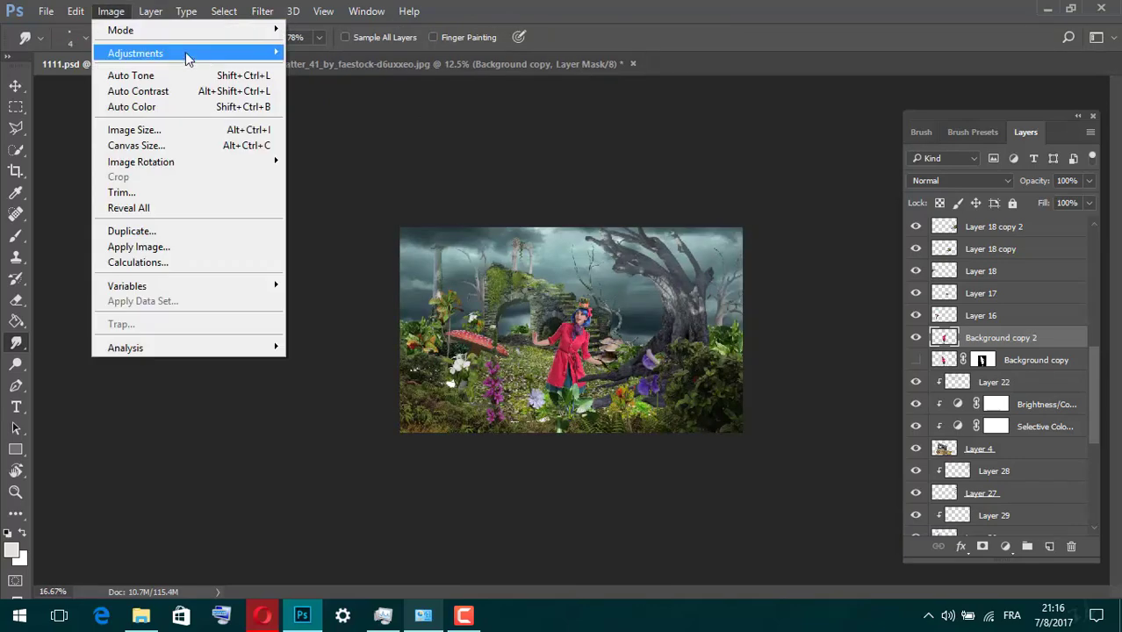
{"action": "left_click", "coordinate": [388, 323]}
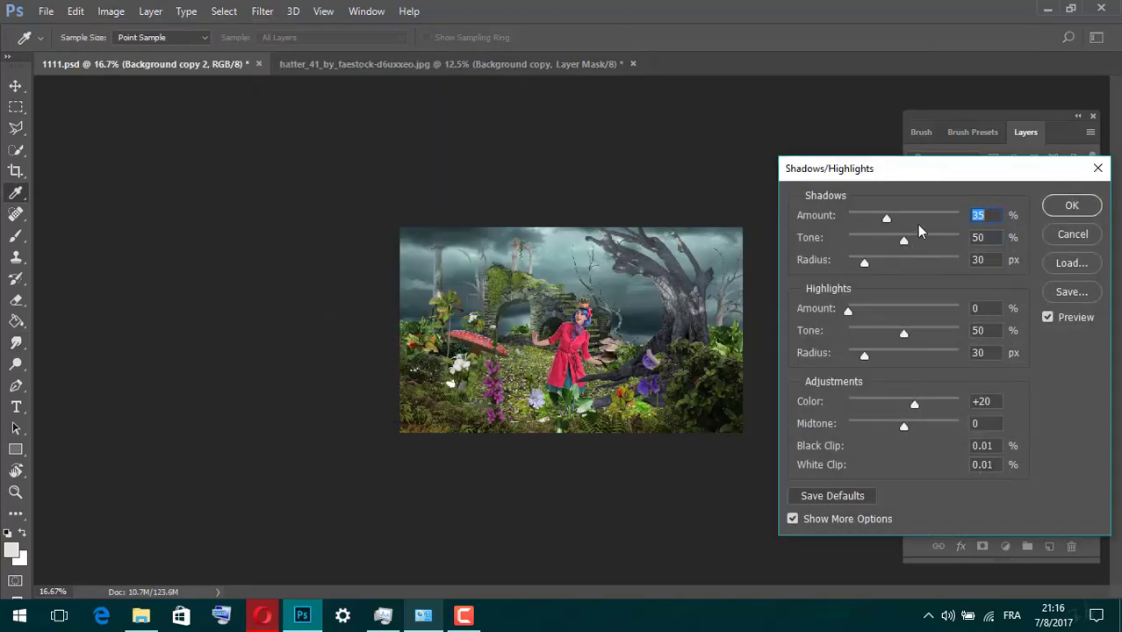
{"action": "left_click", "coordinate": [1083, 207]}
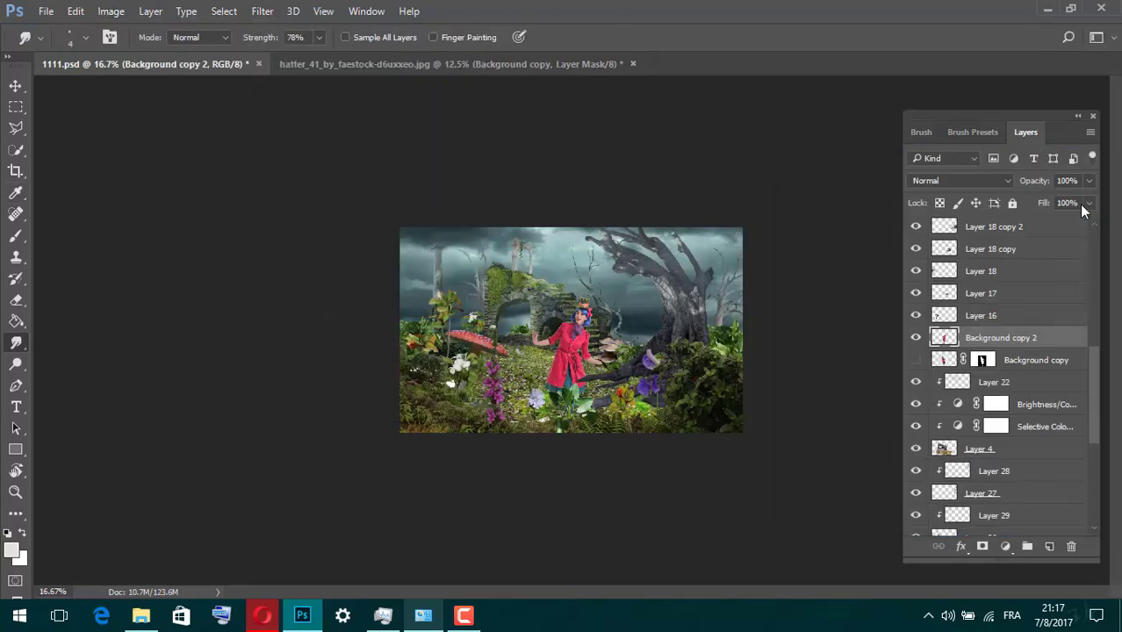
{"action": "left_click_drag", "start_coordinate": [1097, 425], "coordinate": [1083, 230]}
{"action": "key", "text": "ctrl+s"}
Select top Layer 19 and stamp all visible layers into a new merged layer.
{"action": "key", "text": "ctrl+plus"}
{"action": "key", "text": "ctrl+plus"}
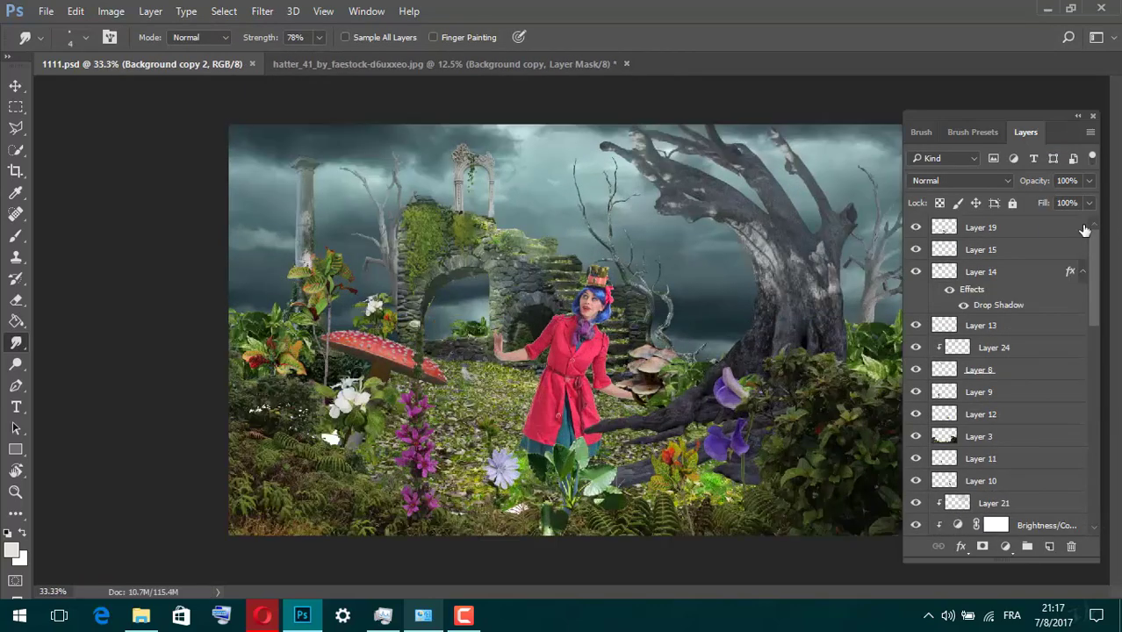
{"action": "left_click", "coordinate": [1068, 230]}
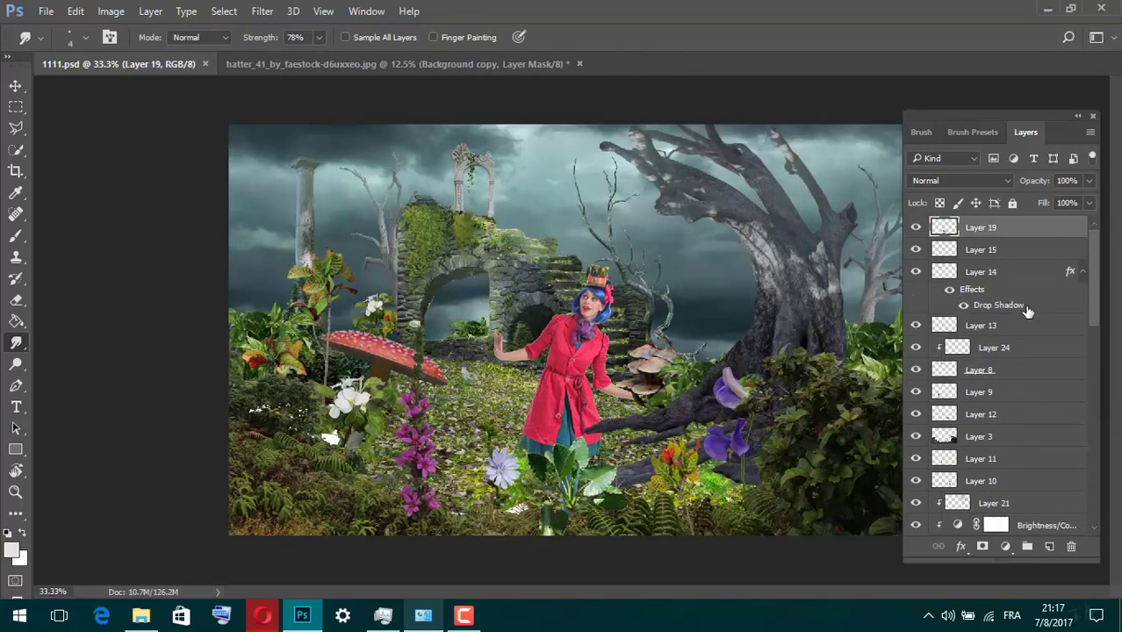
{"action": "key", "text": "ctrl+alt+shift+e"}
Camera Raw on Layer 31 copy: Highlights −23, Shadows +50, Clarity +25, vignette −18.
{"action": "left_click", "coordinate": [262, 10]}
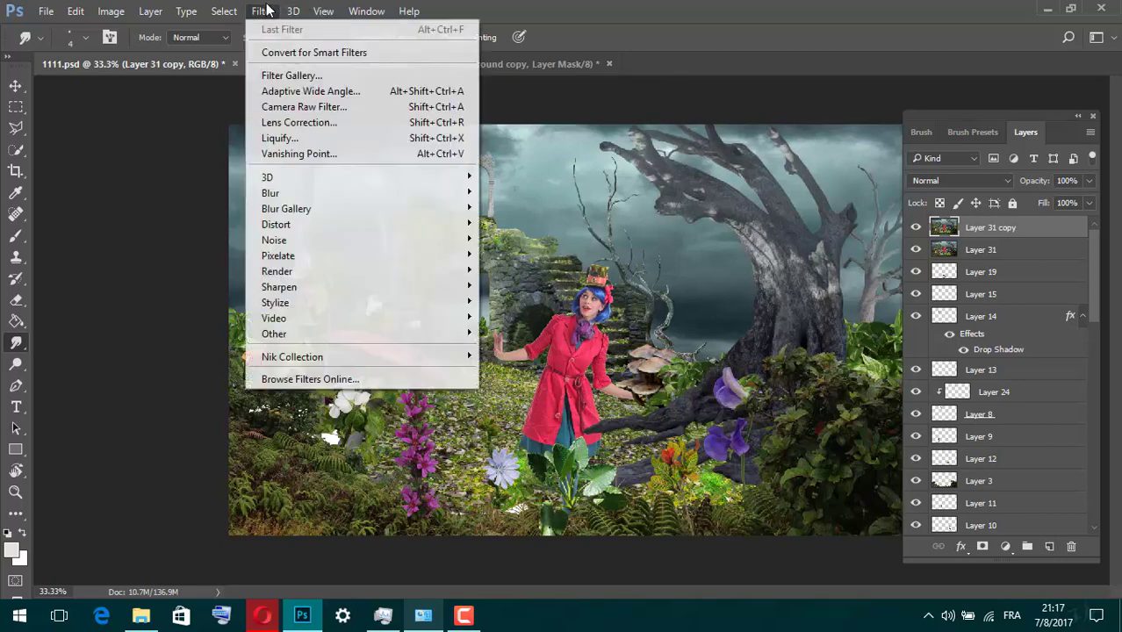
{"action": "left_click", "coordinate": [387, 108]}
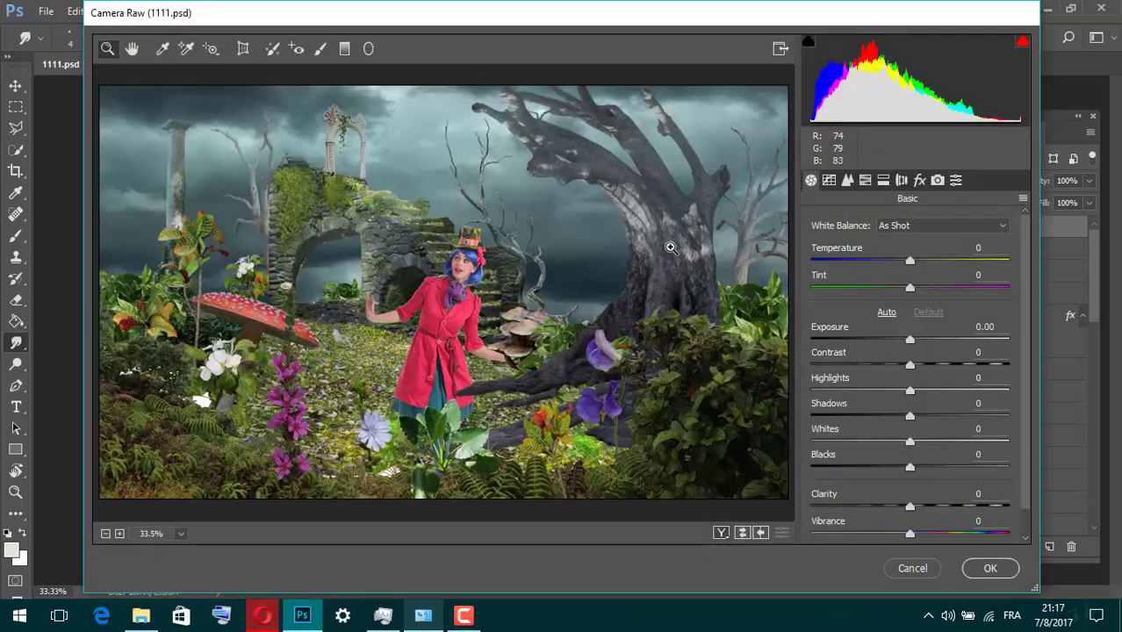
{"action": "mouse_move", "coordinate": [910, 390]}
{"action": "left_mouse_down"}
{"action": "mouse_move", "coordinate": [887, 390]}
{"action": "mouse_move", "coordinate": [959, 415]}
{"action": "mouse_move", "coordinate": [873, 442]}
{"action": "mouse_move", "coordinate": [971, 467]}
{"action": "left_mouse_up"}
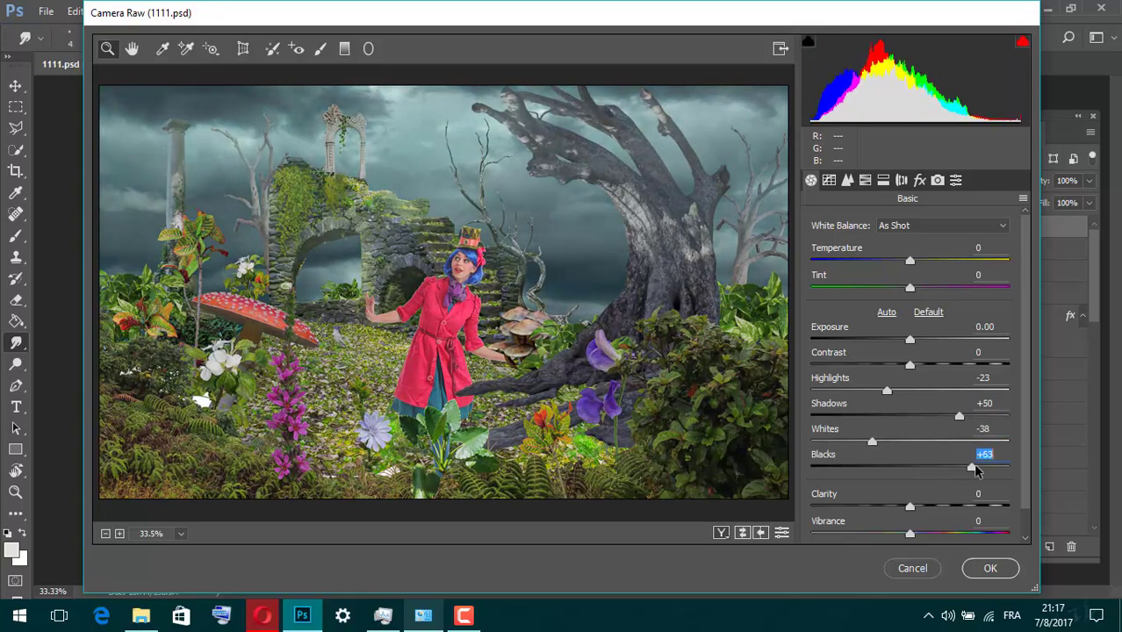
{"action": "double_click", "coordinate": [945, 469]}
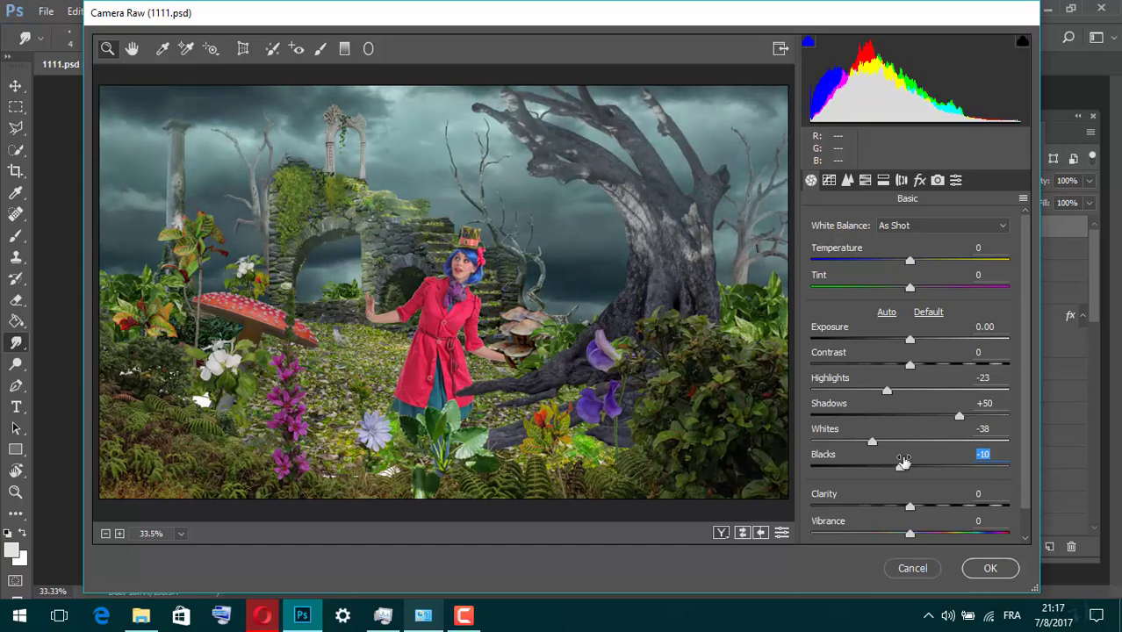
{"action": "double_click", "coordinate": [875, 444]}
{"action": "left_click_drag", "start_coordinate": [910, 506], "coordinate": [933, 507]}
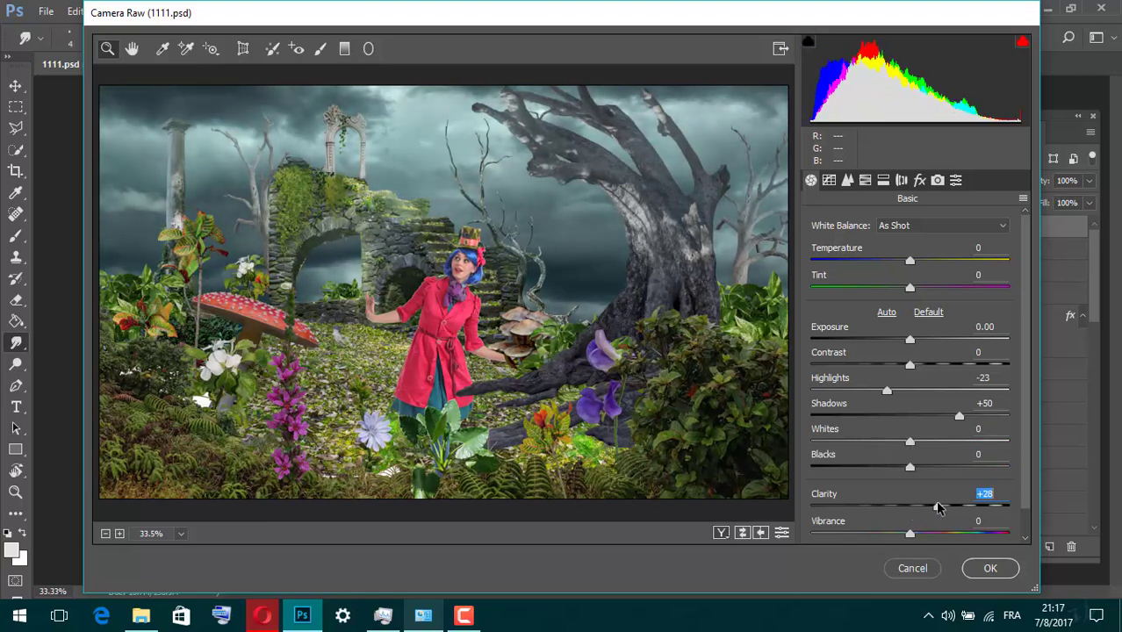
{"action": "left_click", "coordinate": [919, 180]}
{"action": "left_click_drag", "start_coordinate": [910, 451], "coordinate": [894, 455]}
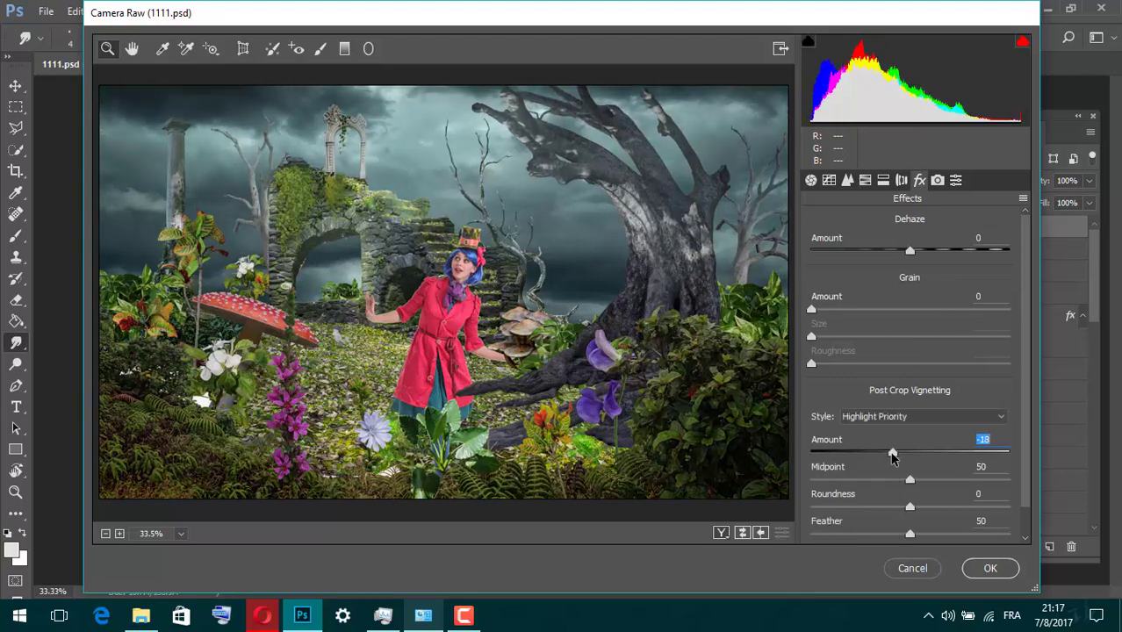
{"action": "left_click", "coordinate": [979, 568]}
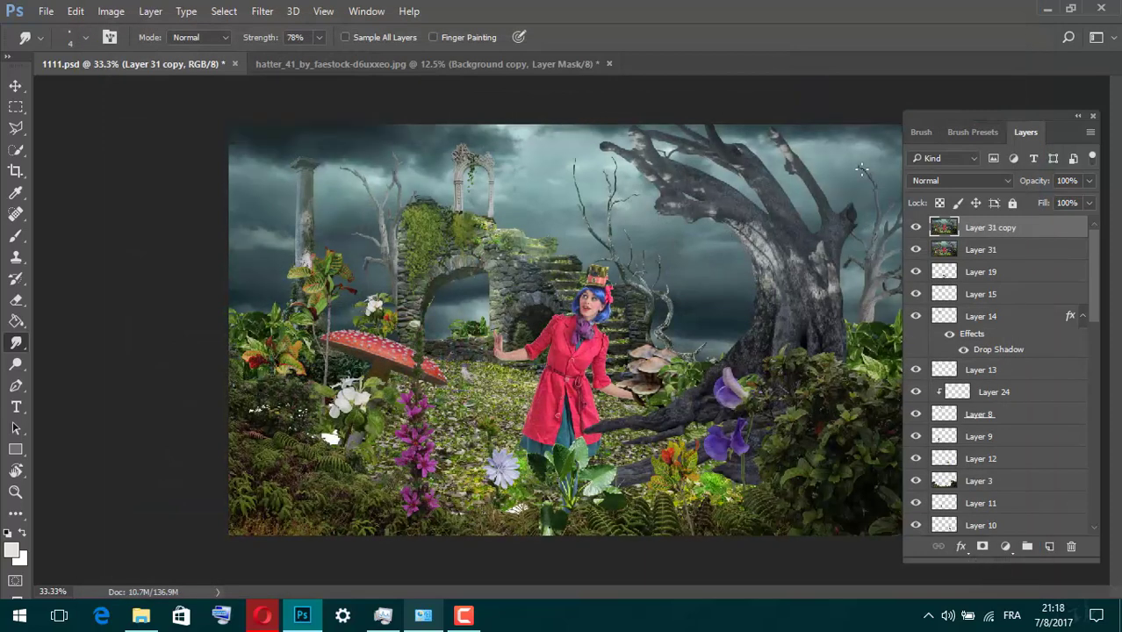
Duplicate the merged layer and give it a warmer Sunlight filter in Color Efex Pro 4.
{"action": "key", "text": "ctrl+j"}
{"action": "left_click", "coordinate": [263, 11]}
{"action": "mouse_move", "coordinate": [293, 357]}
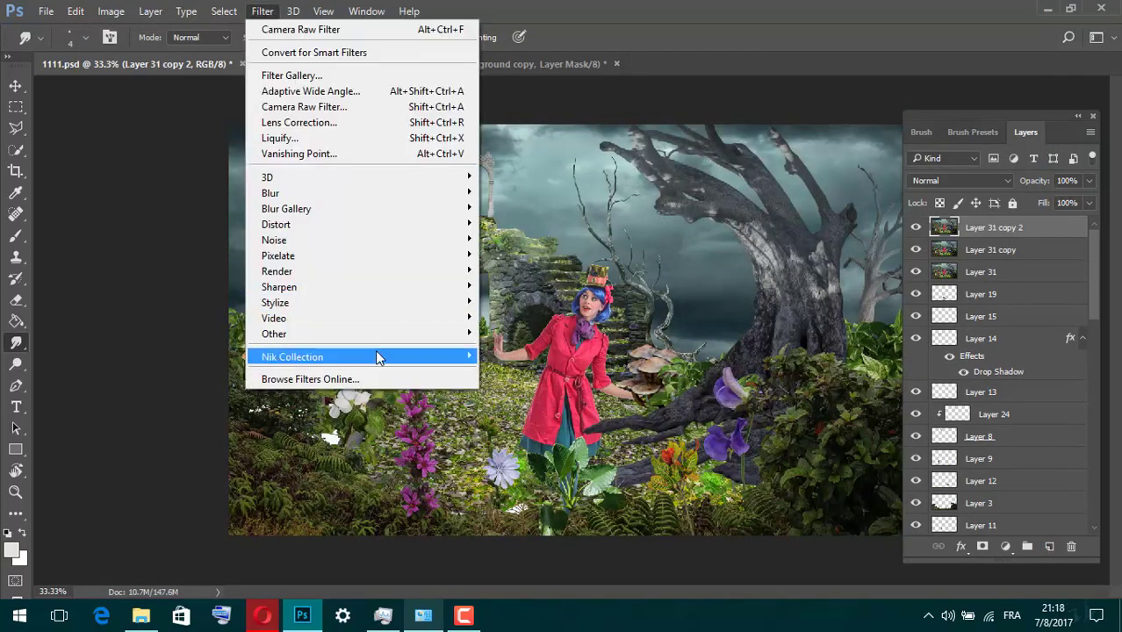
{"action": "left_click", "coordinate": [526, 372]}
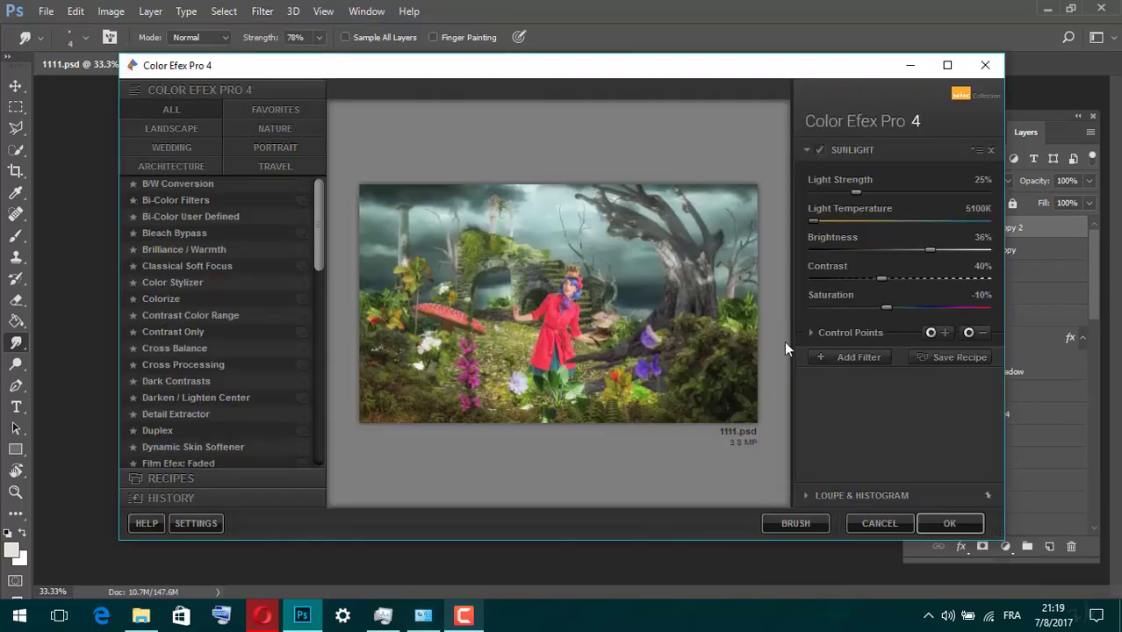
{"action": "left_click_drag", "start_coordinate": [930, 218], "coordinate": [953, 220]}
Add Detail Extractor at 45%, apply the effects, and fade the layer to 72% opacity.
{"action": "left_click", "coordinate": [848, 357]}
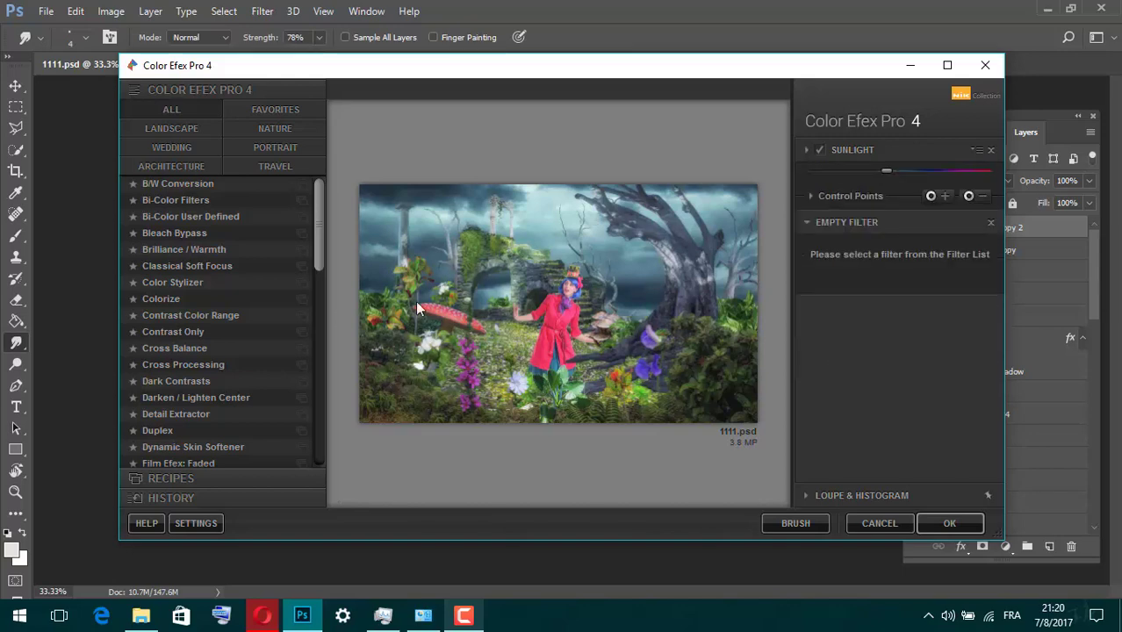
{"action": "left_click", "coordinate": [190, 414]}
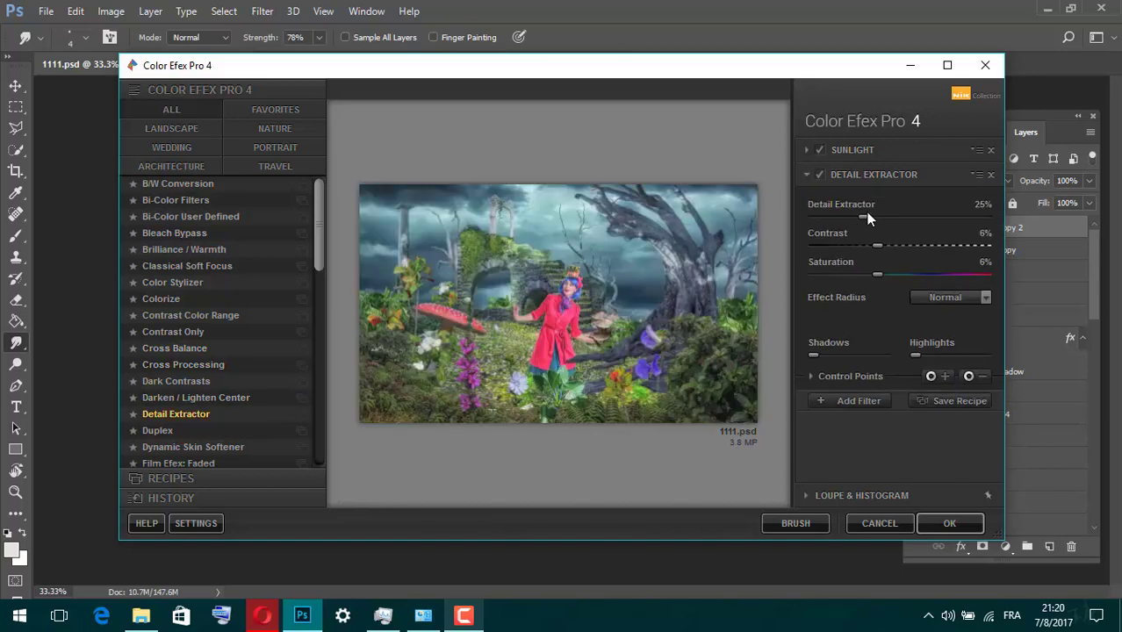
{"action": "left_click_drag", "start_coordinate": [866, 218], "coordinate": [904, 217]}
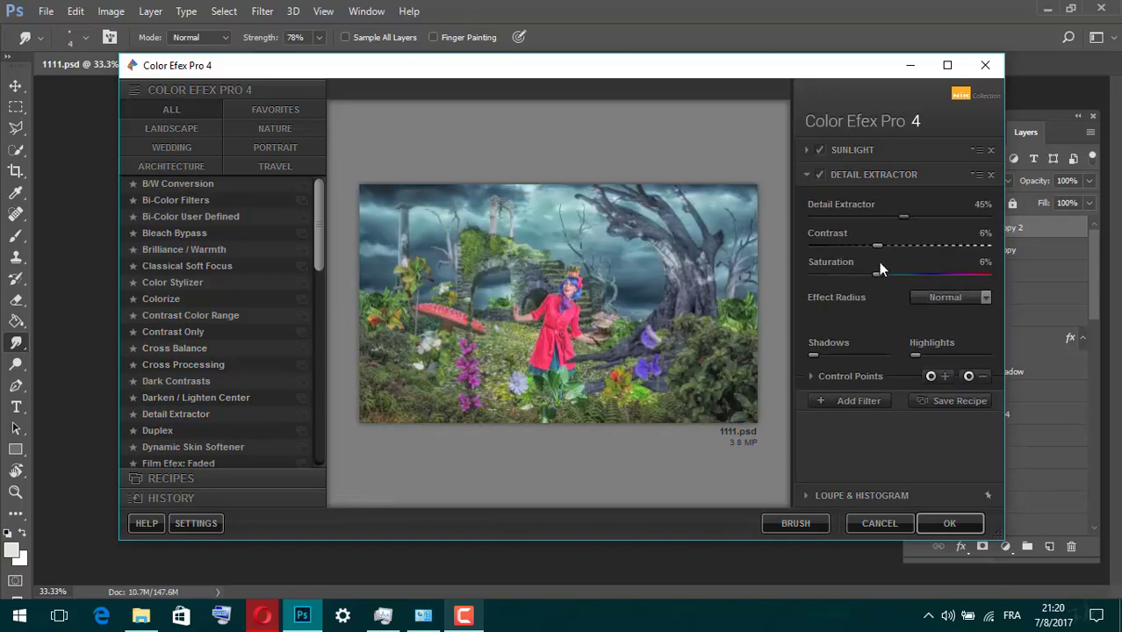
{"action": "left_click_drag", "start_coordinate": [878, 274], "coordinate": [869, 274]}
{"action": "left_click", "coordinate": [947, 523]}
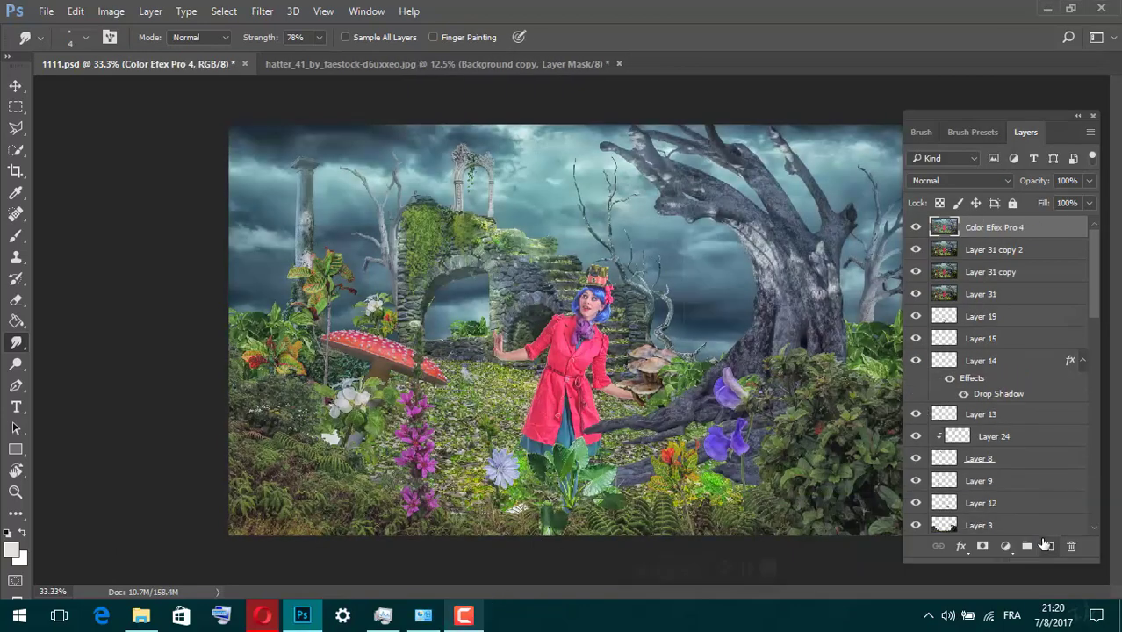
{"action": "left_click_drag", "start_coordinate": [1033, 180], "coordinate": [1010, 182]}
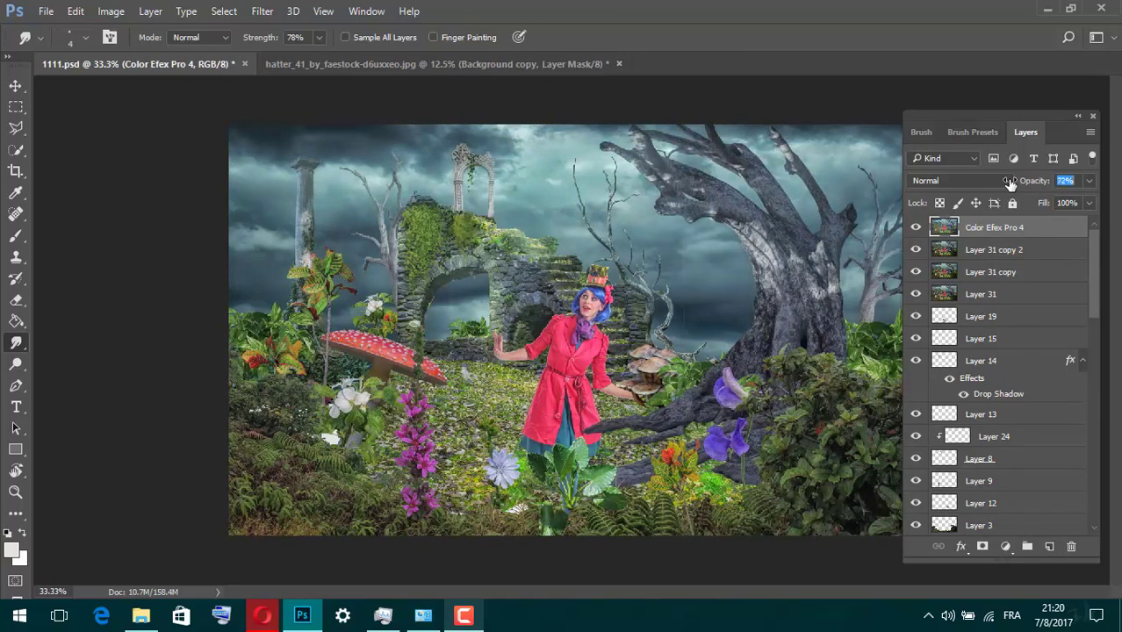